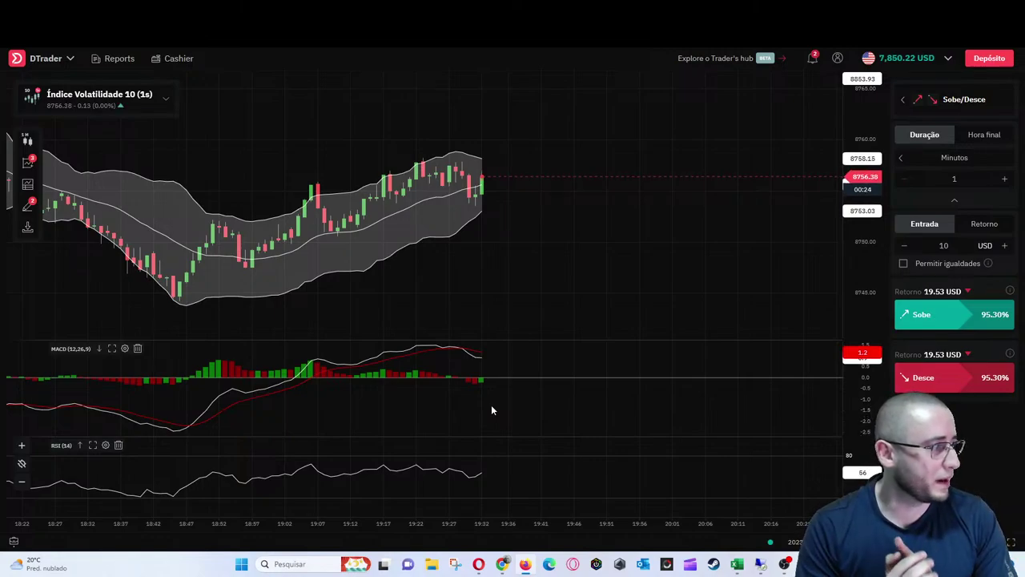
{"action": "key", "text": "XF86AudioLowerVolume"}
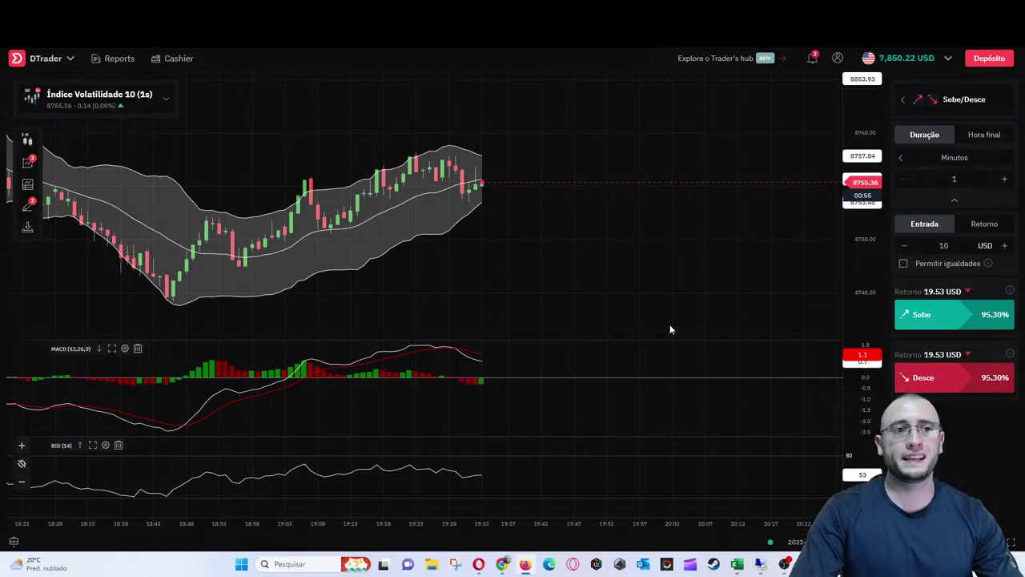
{"action": "scroll", "coordinate": [703, 301], "scroll_direction": "down", "scroll_amount": 5}
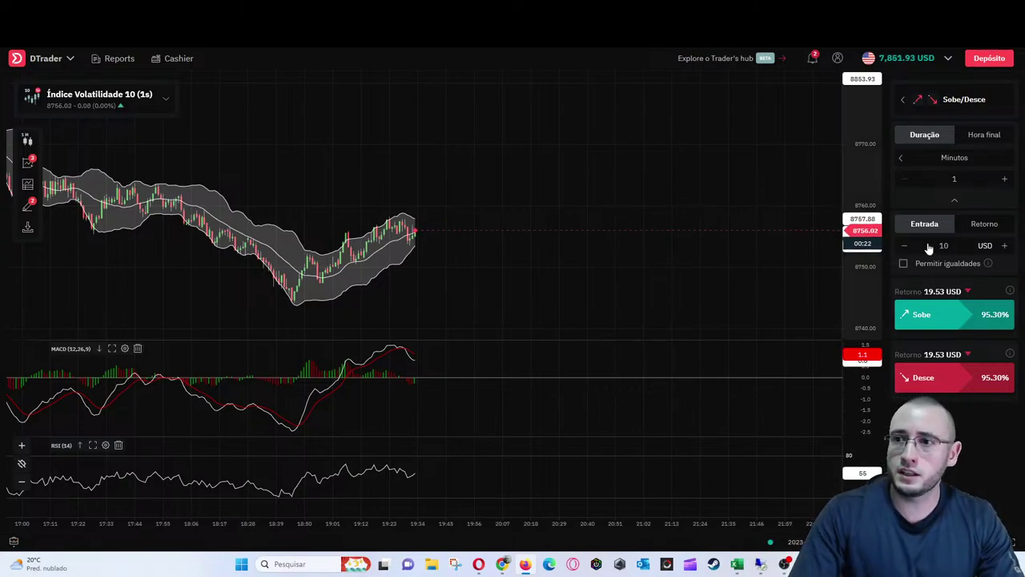
Review the Call/Put and Sobe/Desce descriptions in the list of trade types
{"action": "left_click", "coordinate": [957, 106]}
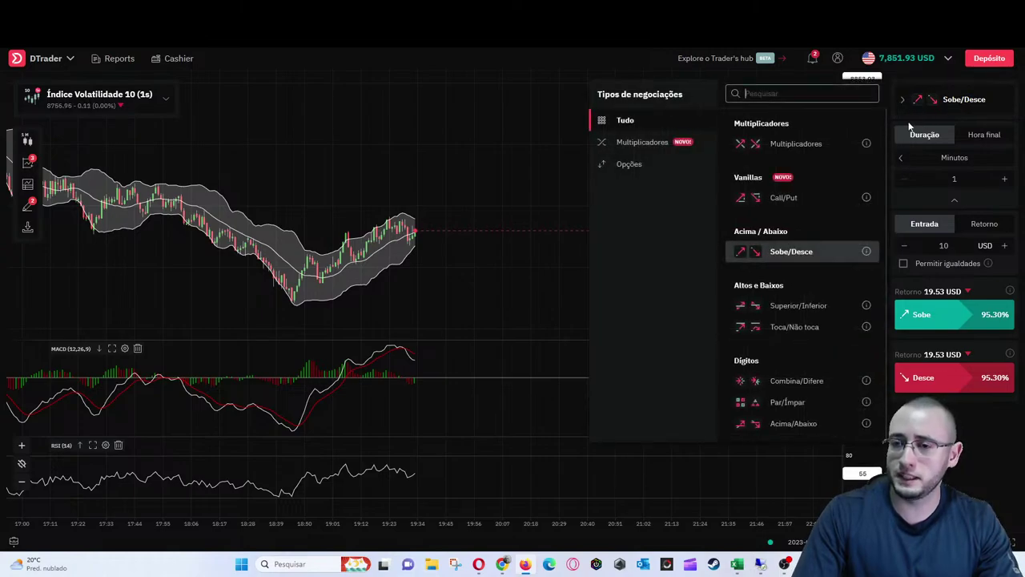
{"action": "left_click", "coordinate": [867, 198]}
{"action": "scroll", "coordinate": [825, 232], "scroll_direction": "down", "scroll_amount": 3}
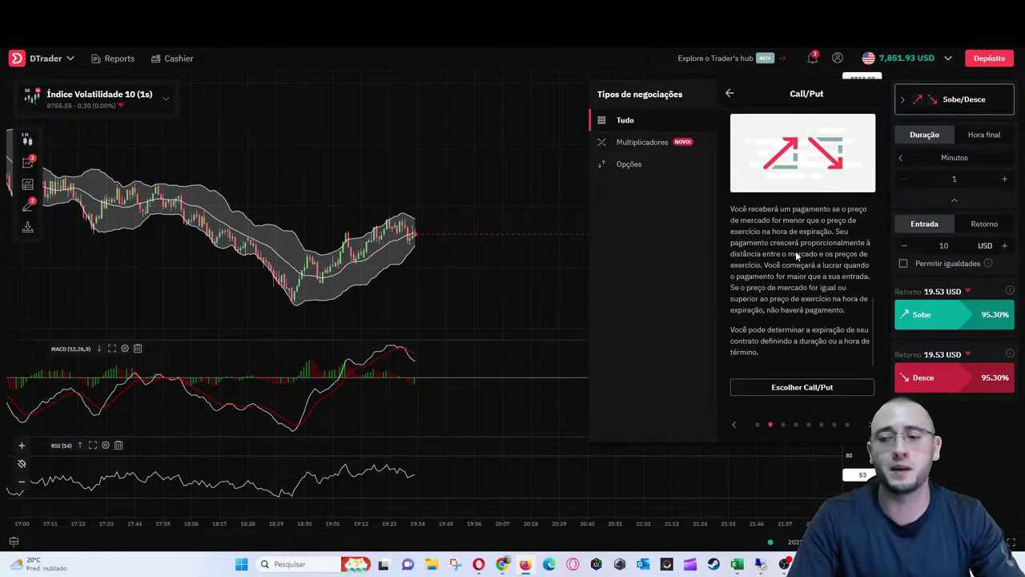
{"action": "left_click", "coordinate": [871, 425]}
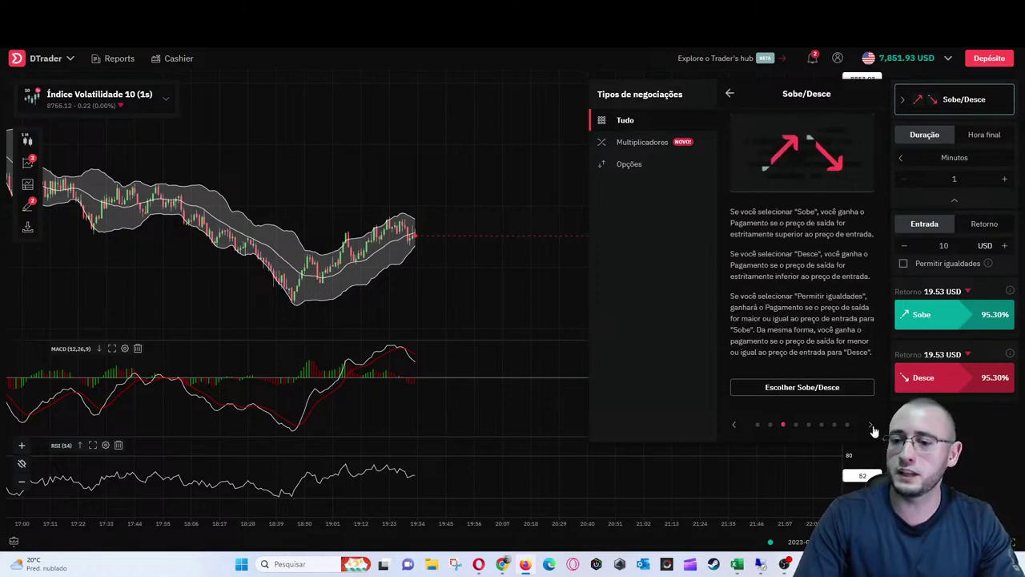
{"action": "left_click", "coordinate": [734, 425]}
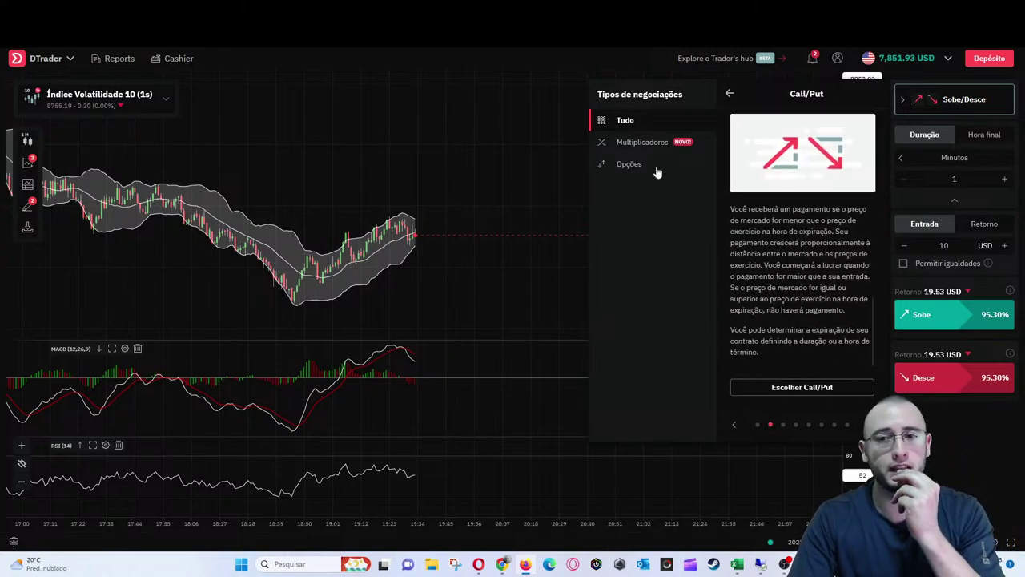
{"action": "left_click", "coordinate": [729, 96]}
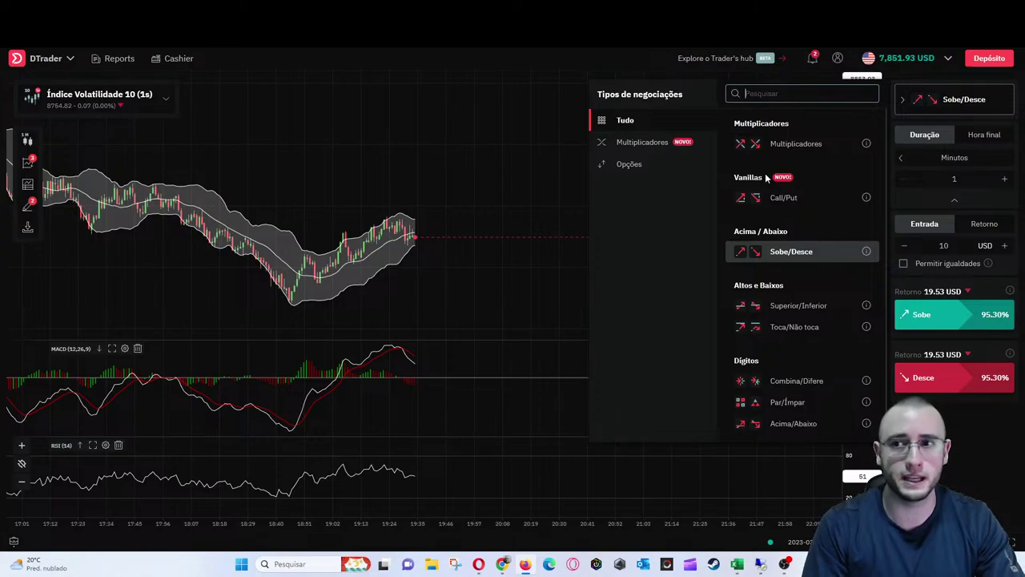
{"action": "left_click", "coordinate": [496, 158]}
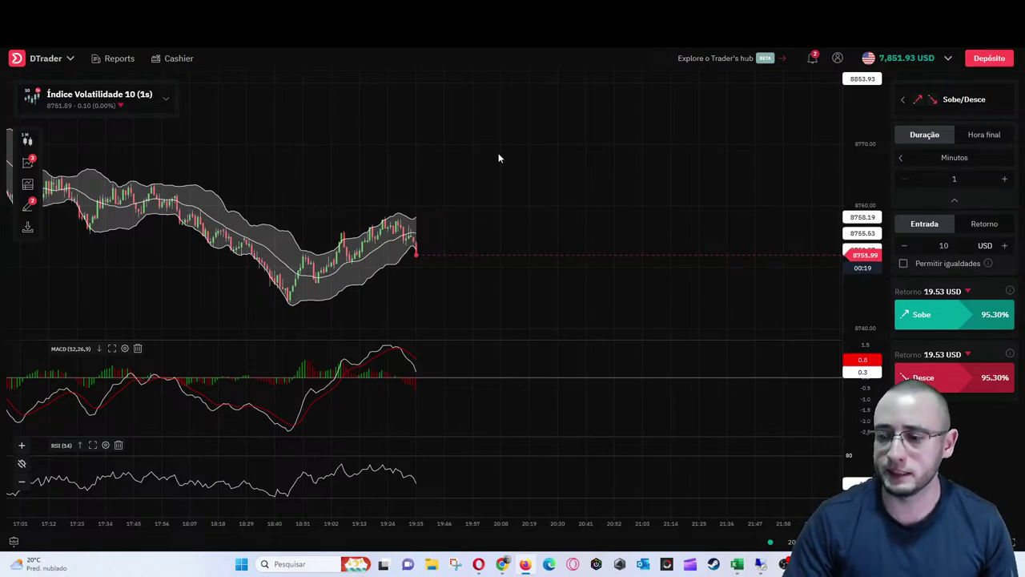
{"action": "key", "text": "super+n"}
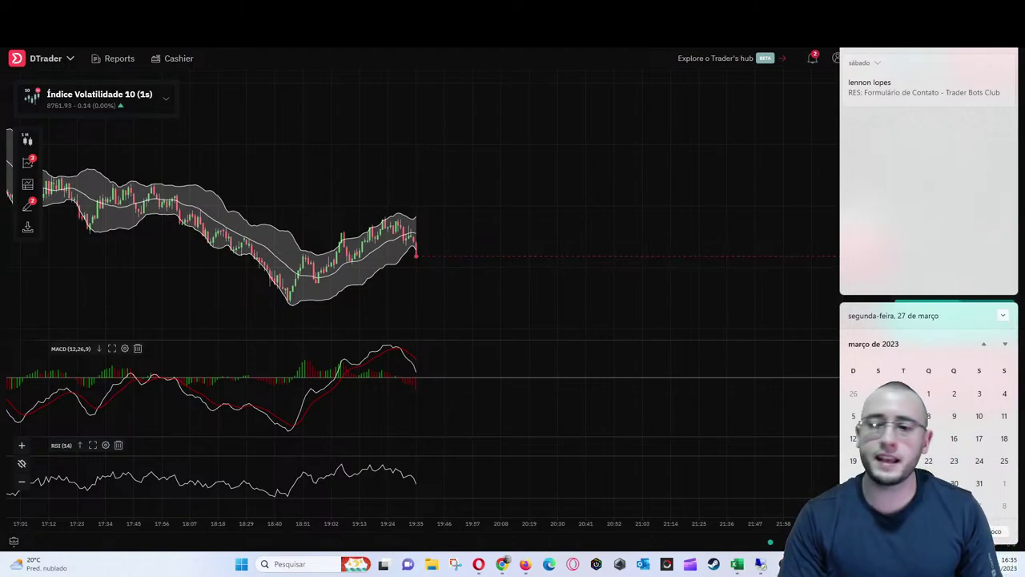
{"action": "key", "text": "super+n"}
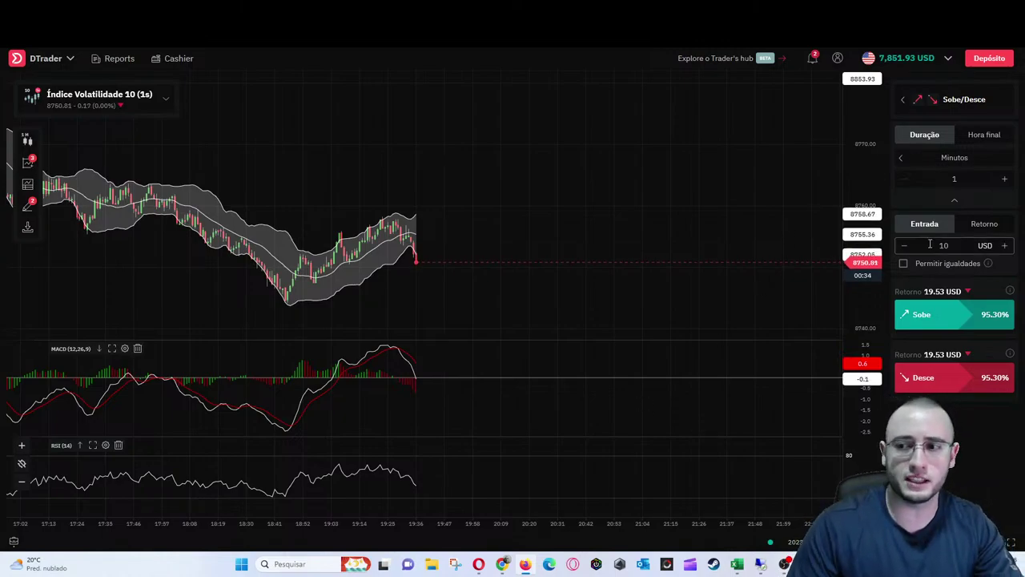
Change the trade type to Superior/Inferior
{"action": "left_click", "coordinate": [946, 102]}
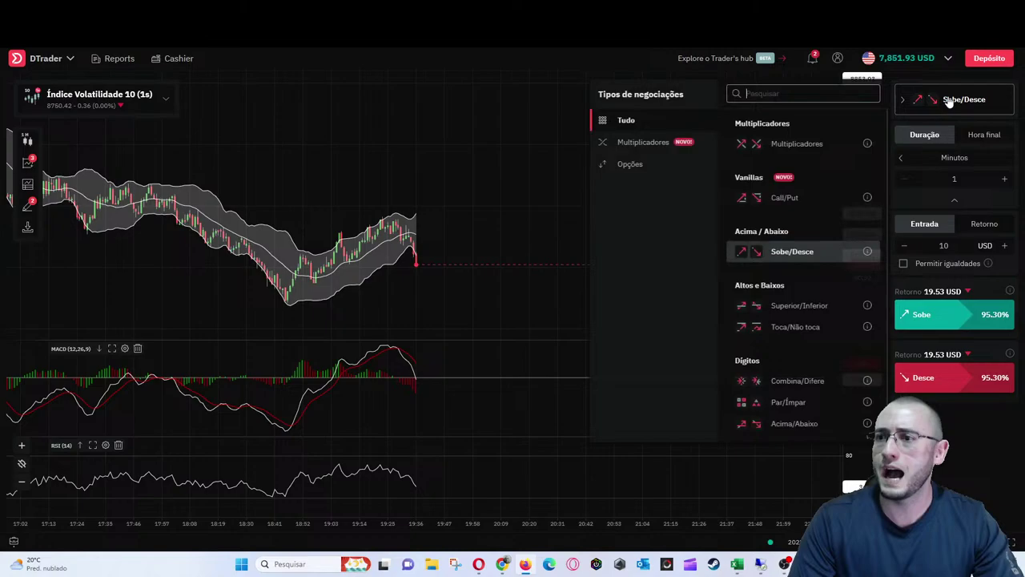
{"action": "left_click", "coordinate": [799, 306]}
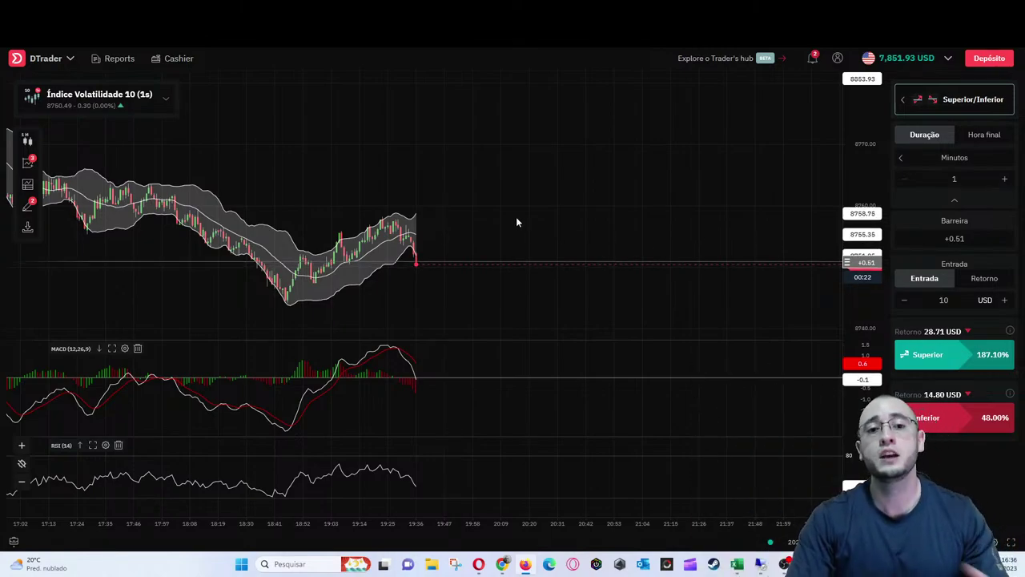
{"action": "left_click", "coordinate": [963, 111]}
{"action": "left_click", "coordinate": [963, 111]}
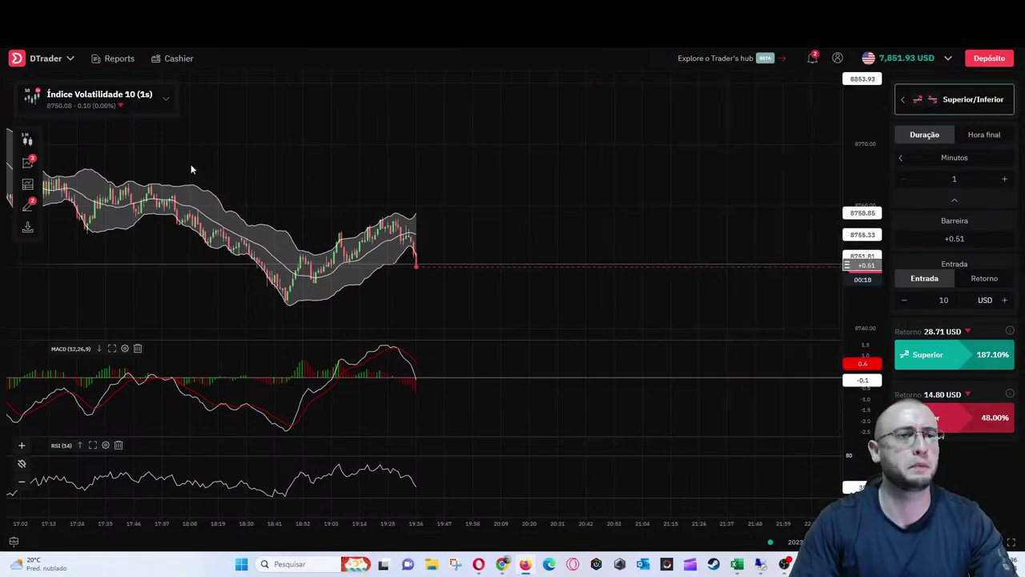
Set the candlestick chart's time interval to 2 minutes
{"action": "scroll", "coordinate": [648, 233], "scroll_direction": "up", "scroll_amount": 3}
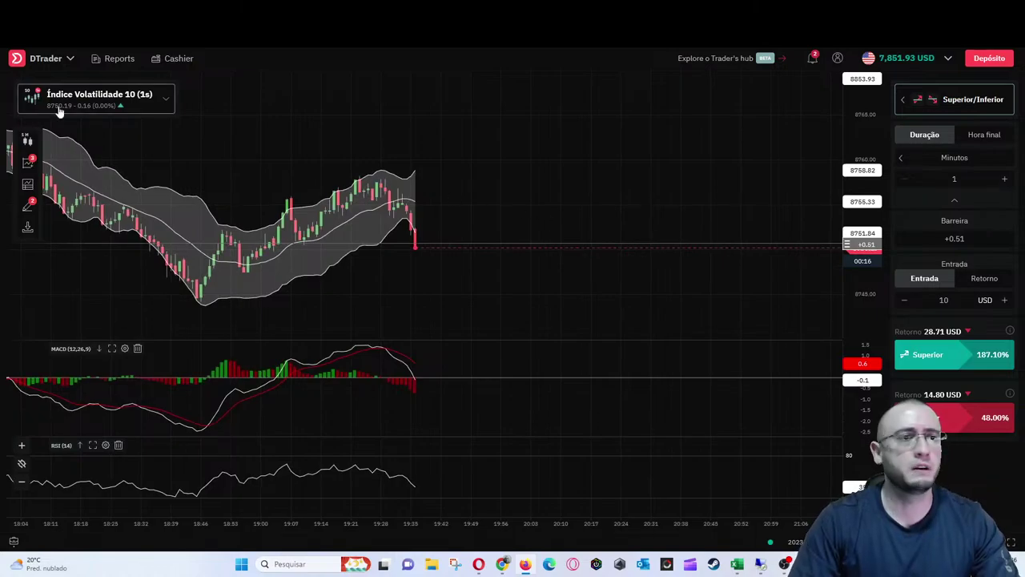
{"action": "left_click", "coordinate": [28, 140]}
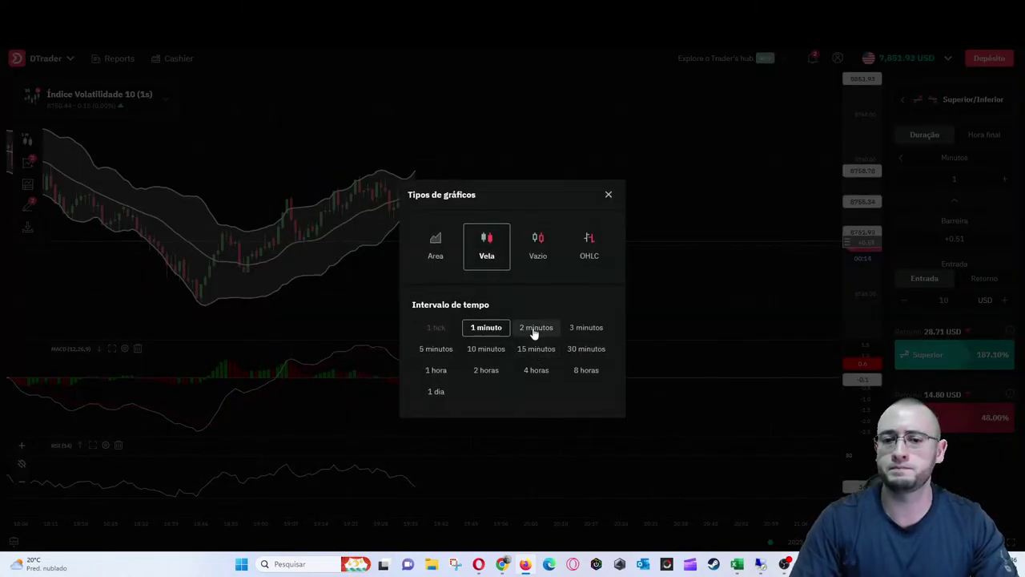
{"action": "left_click", "coordinate": [534, 330]}
{"action": "left_click", "coordinate": [607, 195]}
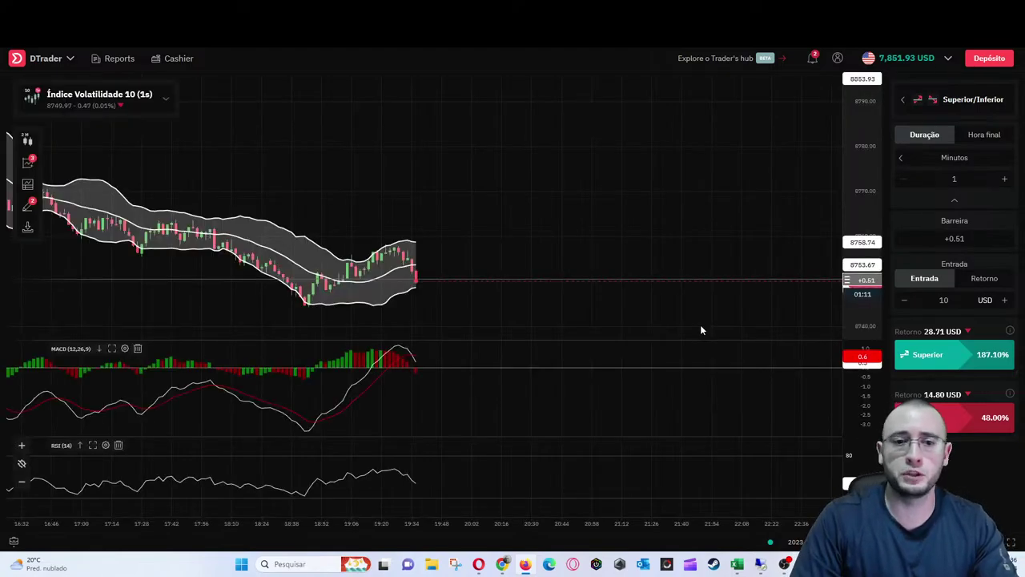
{"action": "scroll", "coordinate": [522, 337], "scroll_direction": "up", "scroll_amount": 3}
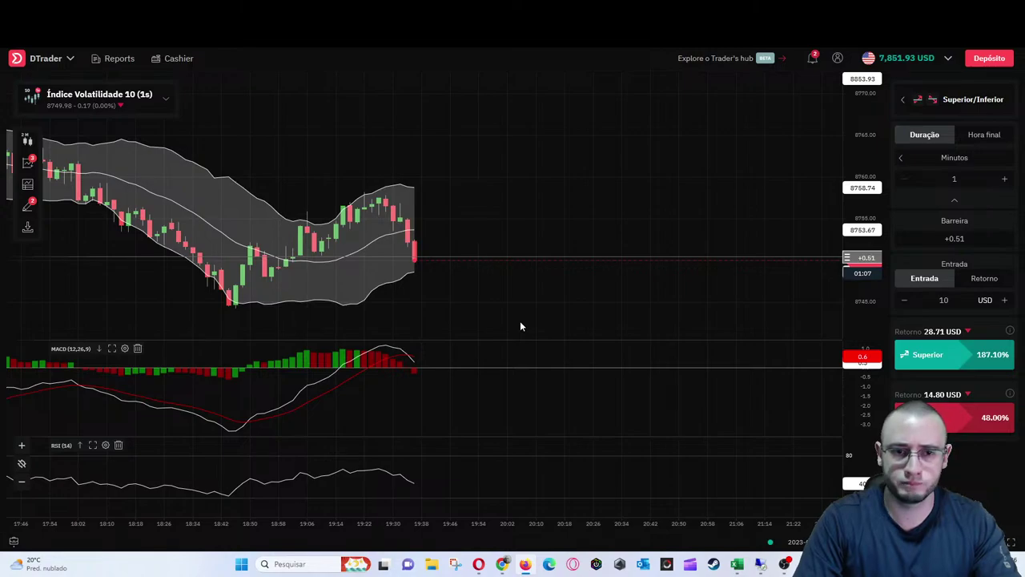
{"action": "scroll", "coordinate": [520, 324], "scroll_direction": "down", "scroll_amount": 3}
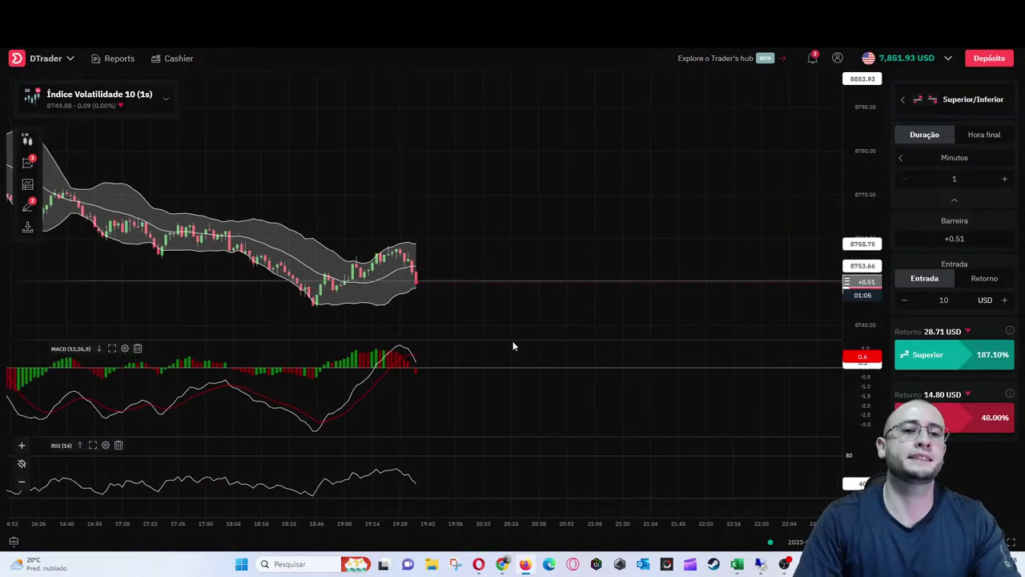
{"action": "scroll", "coordinate": [484, 337], "scroll_direction": "up", "scroll_amount": 3}
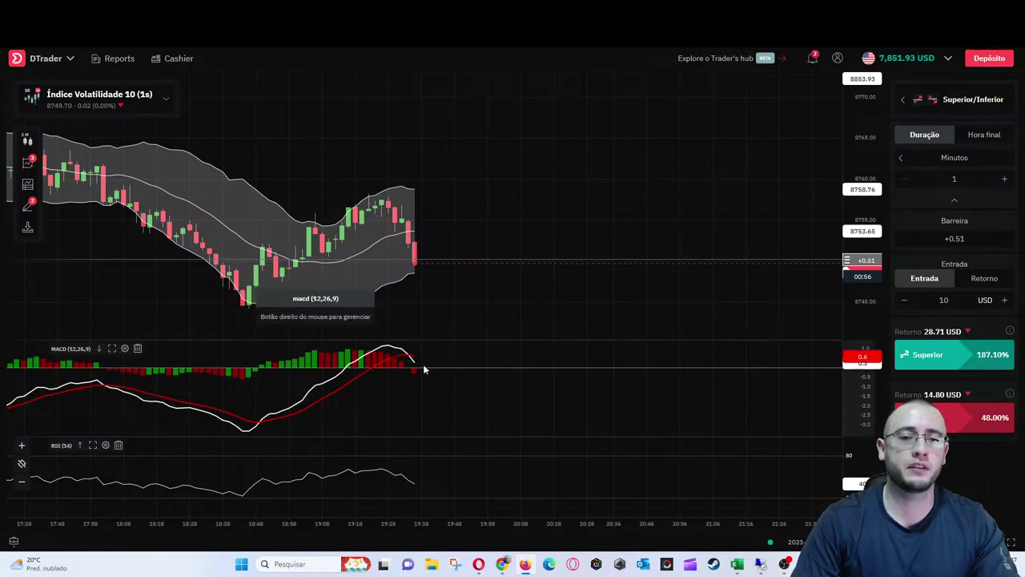
Lower the trade's barrier to -0.79 and set its duration to 2 minutes
{"action": "left_click_drag", "start_coordinate": [868, 260], "coordinate": [874, 266]}
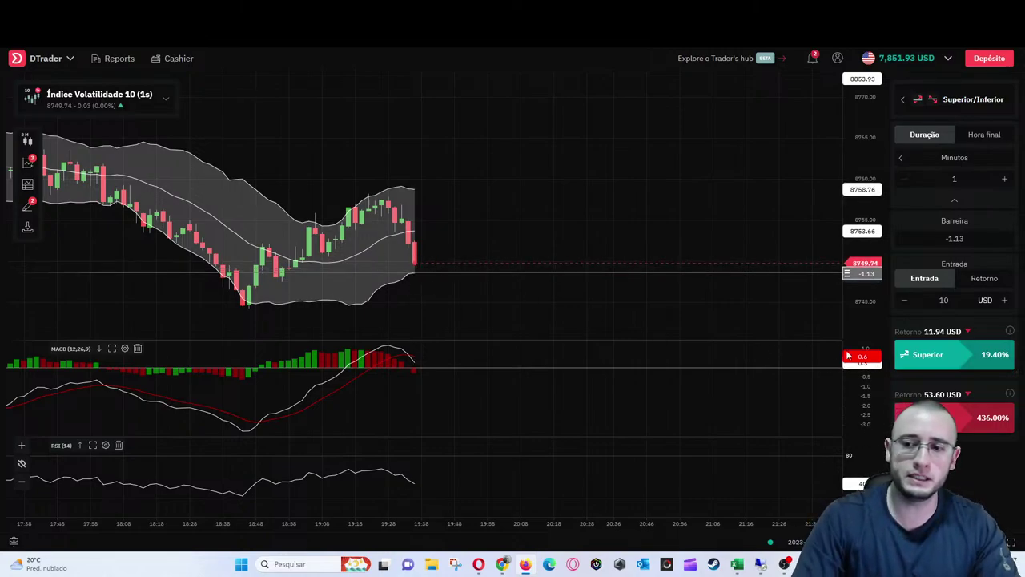
{"action": "left_click_drag", "start_coordinate": [866, 274], "coordinate": [866, 270]}
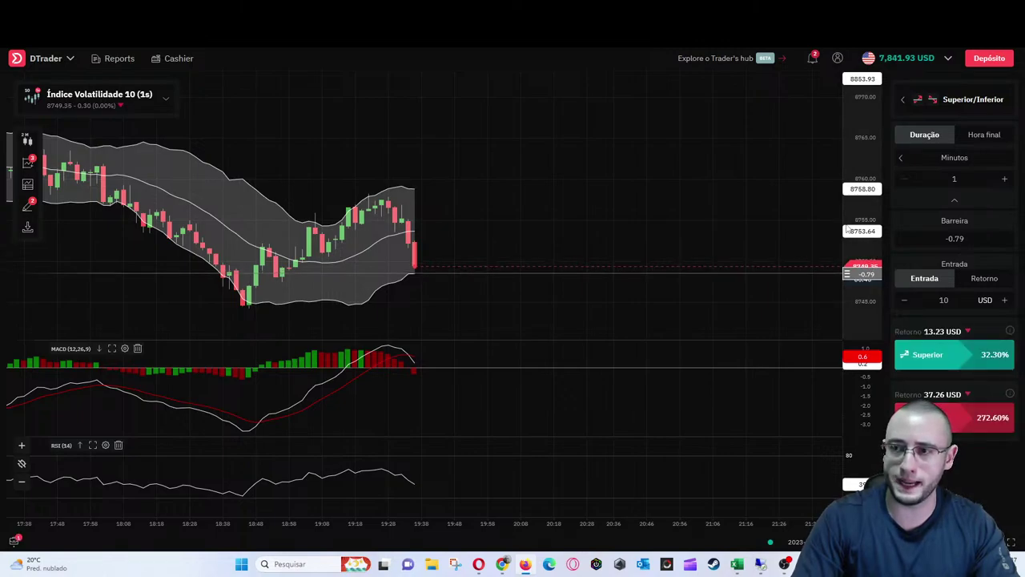
{"action": "left_click", "coordinate": [1004, 180]}
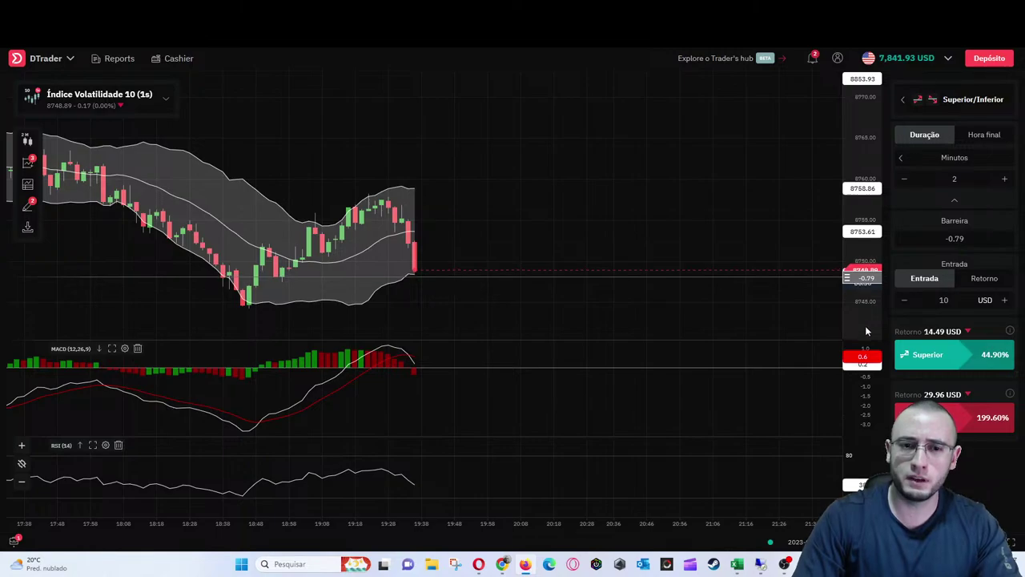
Switch the traded market to the continuous index Índice Volatilidade 10
{"action": "scroll", "coordinate": [672, 344], "scroll_direction": "up", "scroll_amount": 2}
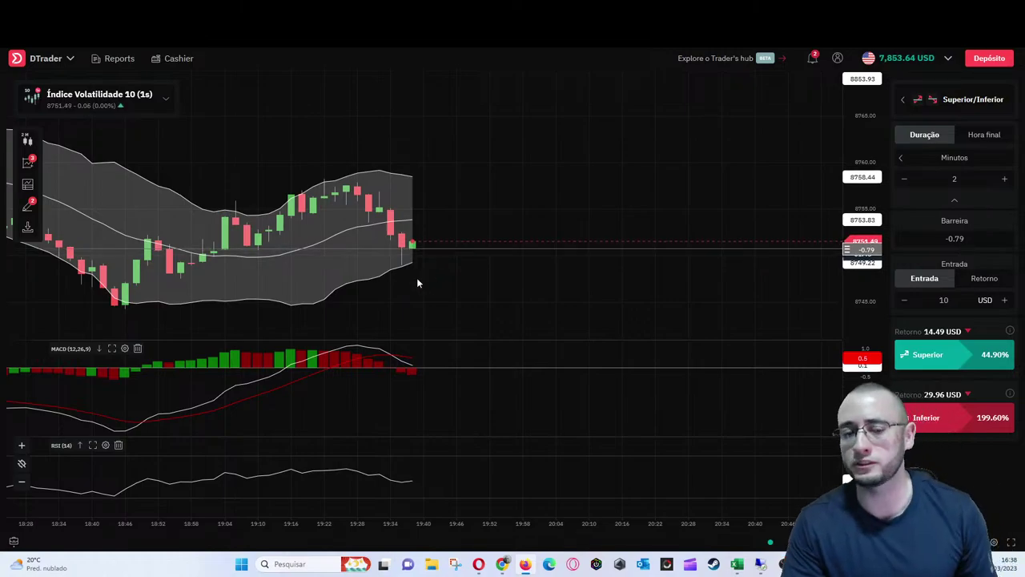
{"action": "scroll", "coordinate": [449, 285], "scroll_direction": "down", "scroll_amount": 3}
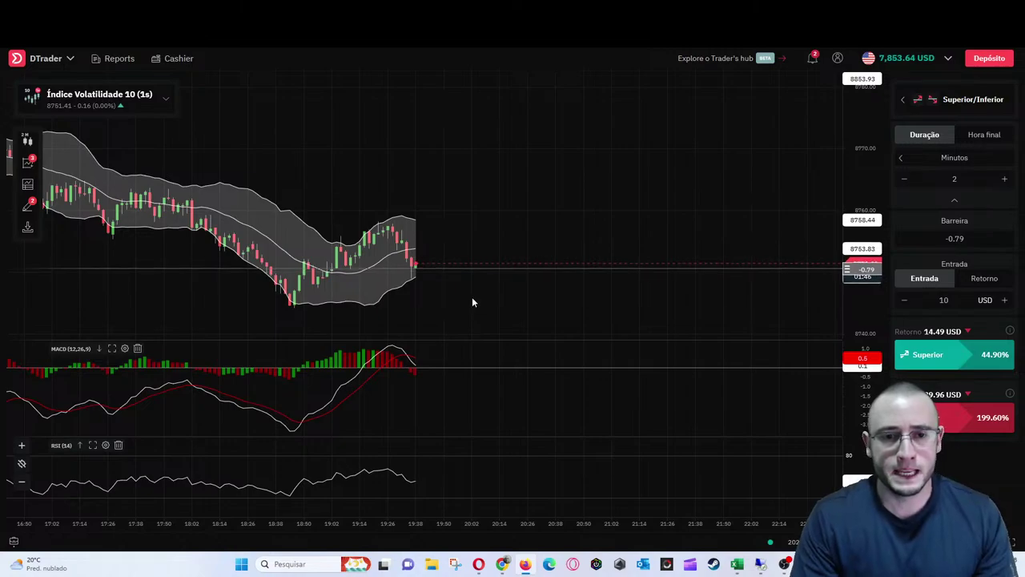
{"action": "left_click", "coordinate": [114, 104]}
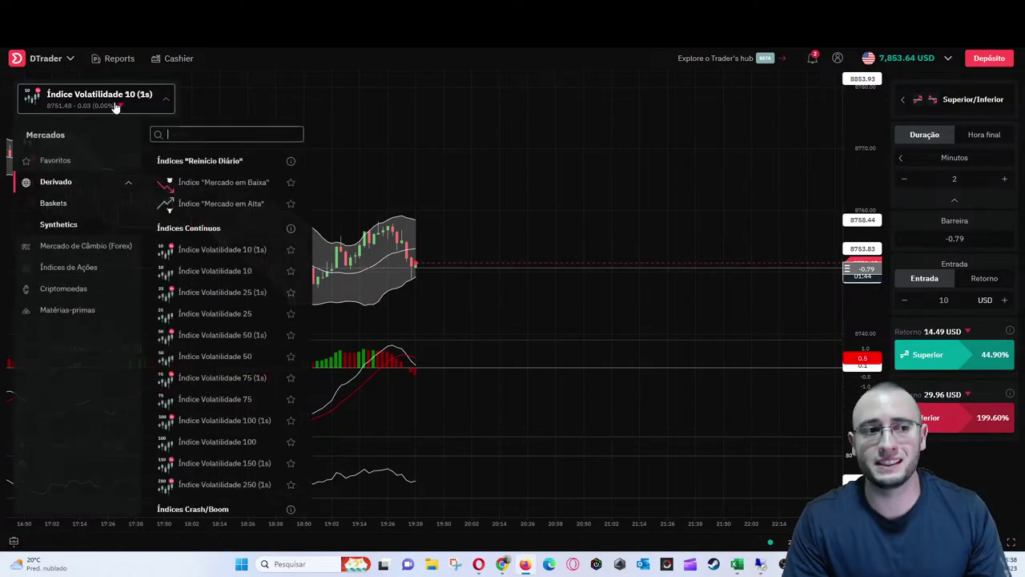
{"action": "left_click", "coordinate": [246, 273]}
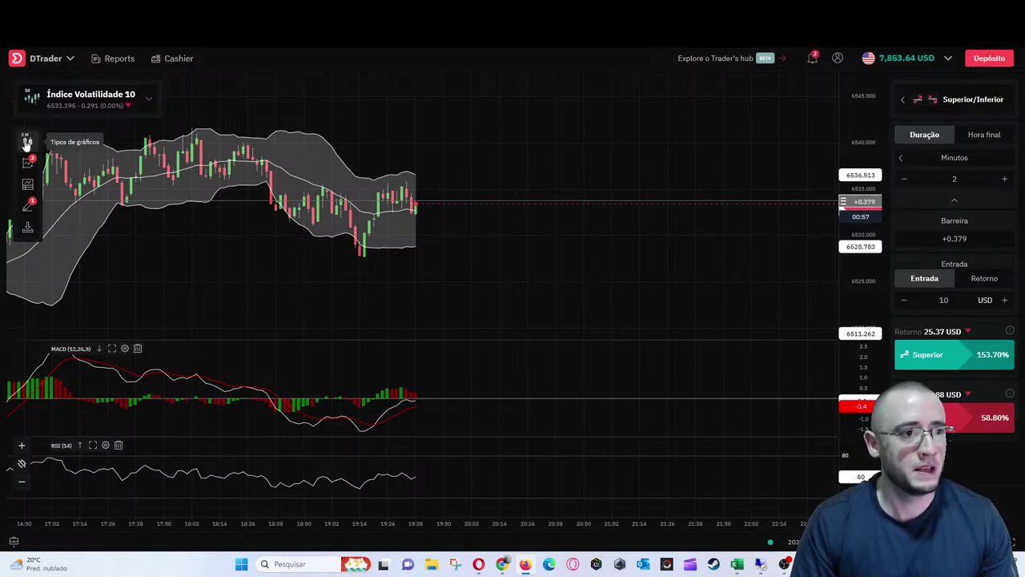
Try the 1-minute and the 3-minute time interval on the Índice Volatilidade 10 candlestick chart
{"action": "left_click", "coordinate": [26, 142]}
{"action": "left_click", "coordinate": [490, 328]}
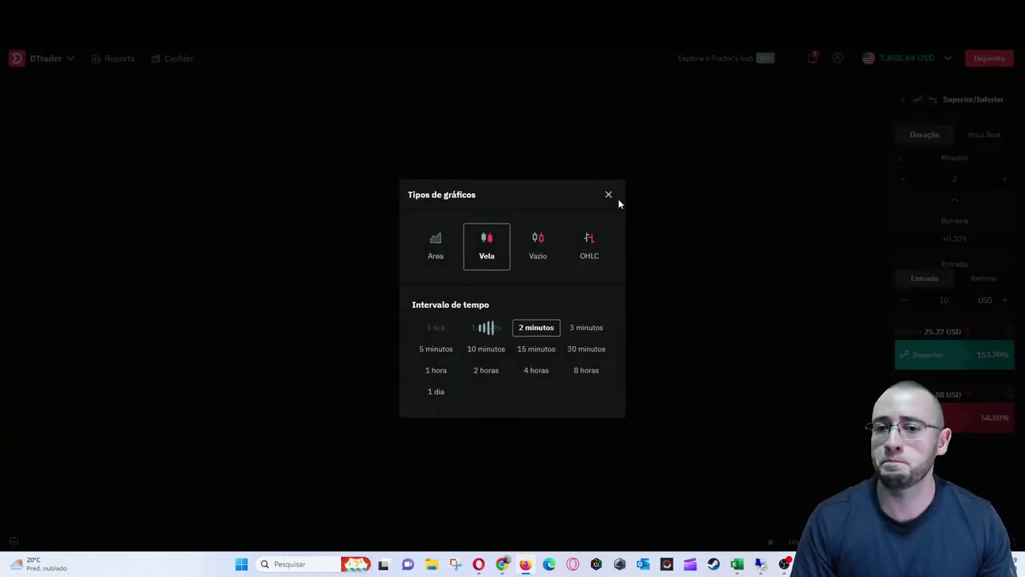
{"action": "right_click", "coordinate": [608, 197]}
{"action": "left_click", "coordinate": [575, 177]}
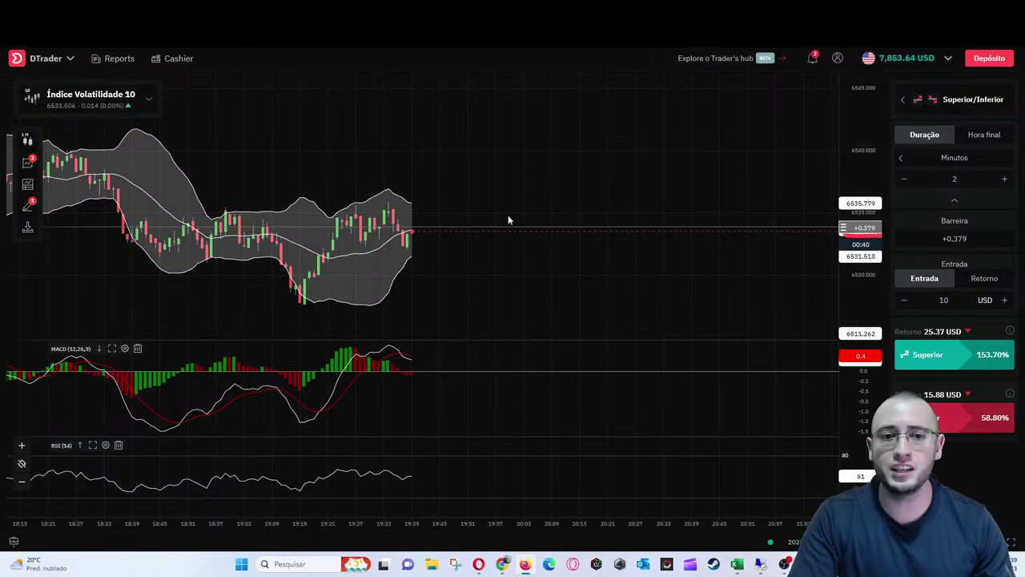
{"action": "left_click", "coordinate": [27, 141]}
{"action": "left_click", "coordinate": [584, 328]}
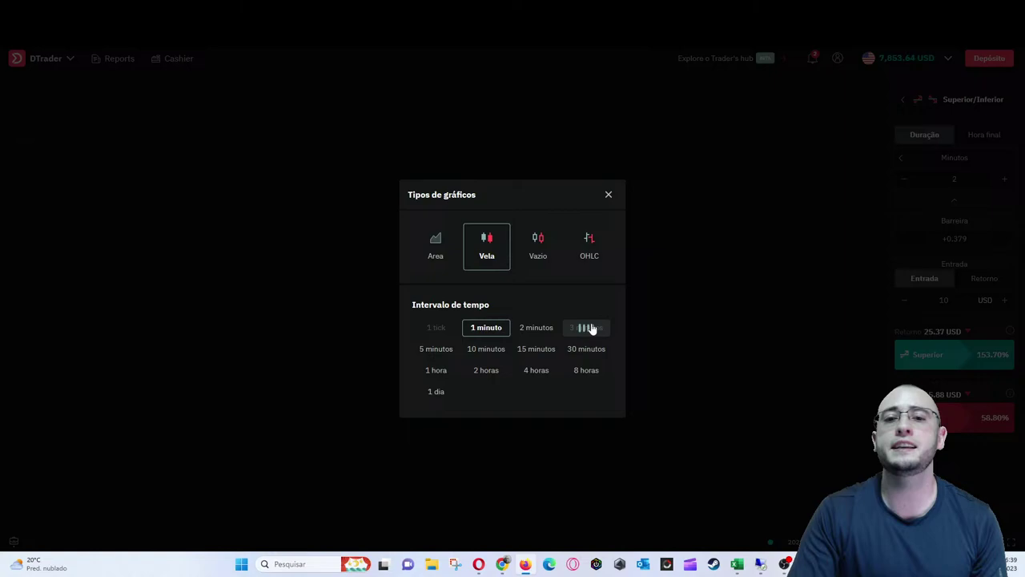
{"action": "left_click", "coordinate": [607, 197]}
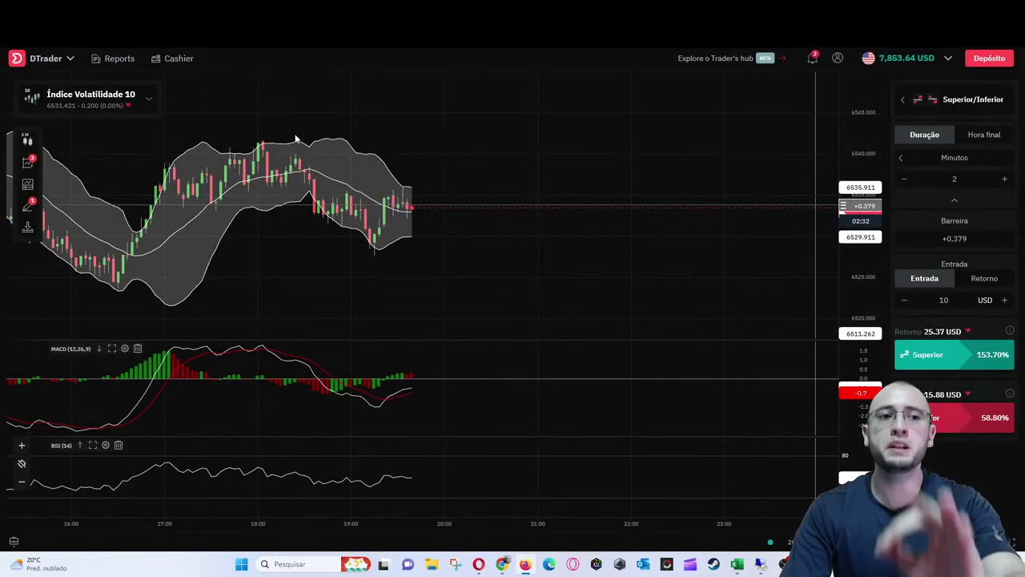
Remove all active indicators (MACD, RSI and Bollinger Bands) from the chart
{"action": "left_click", "coordinate": [27, 163]}
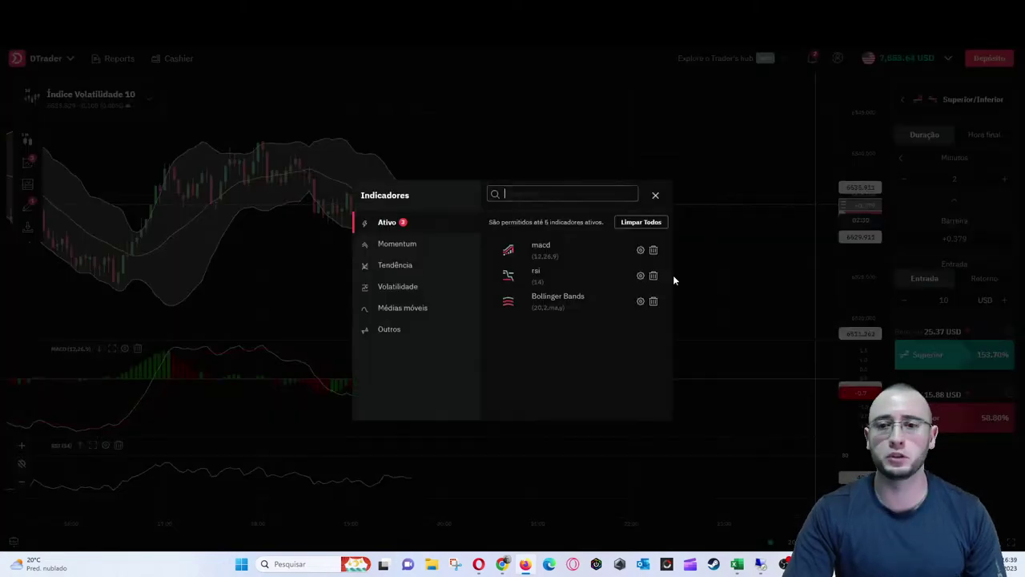
{"action": "left_click", "coordinate": [645, 221]}
{"action": "left_click", "coordinate": [655, 195]}
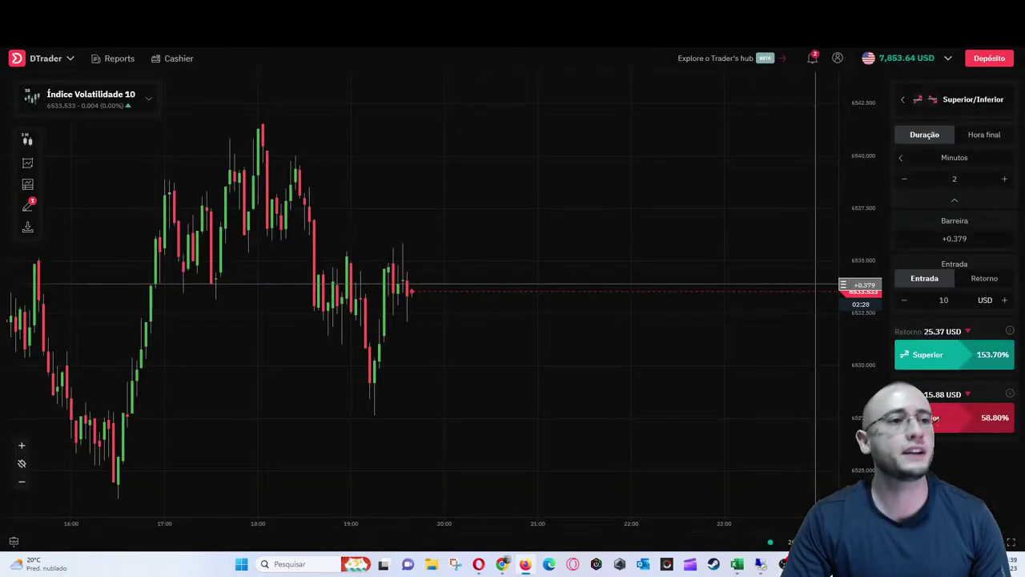
Change the chart to the Area type with a 1-tick interval
{"action": "left_click", "coordinate": [27, 140]}
{"action": "left_click", "coordinate": [433, 244]}
{"action": "left_click", "coordinate": [436, 333]}
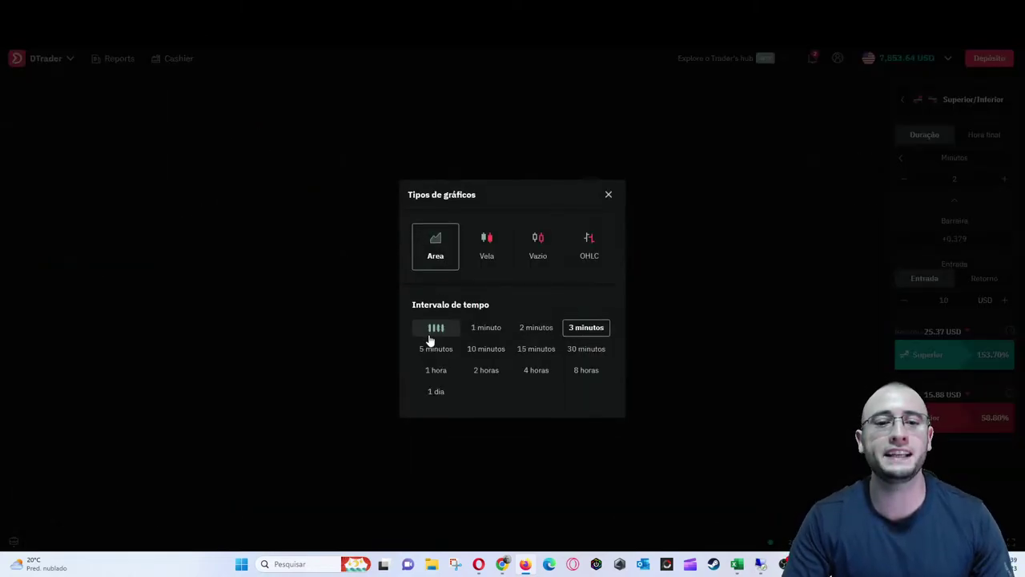
{"action": "left_click", "coordinate": [608, 196]}
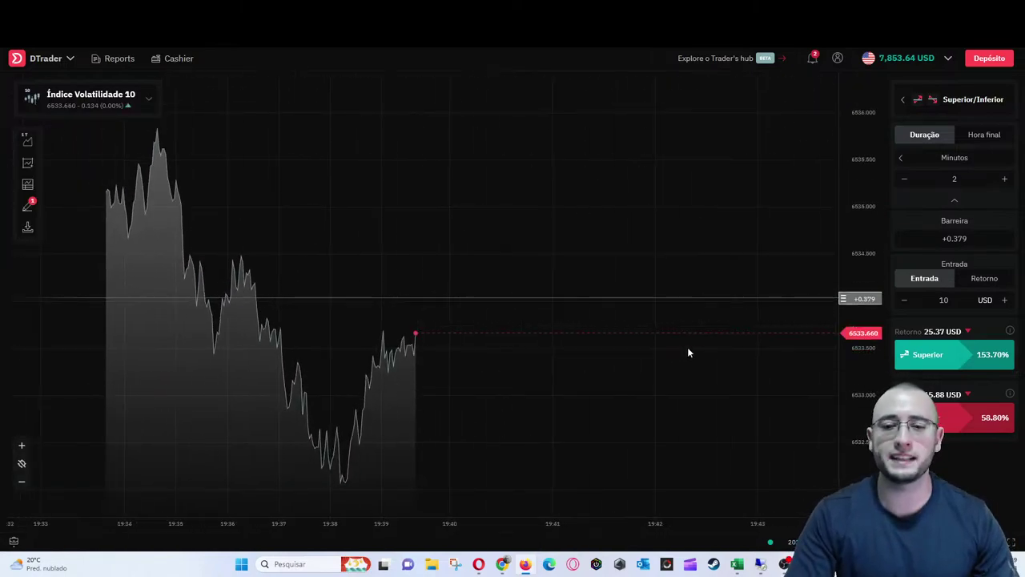
Change the trade type to Sobe/Desce and set the stake (Entrada) to 2 USD
{"action": "left_click", "coordinate": [959, 103]}
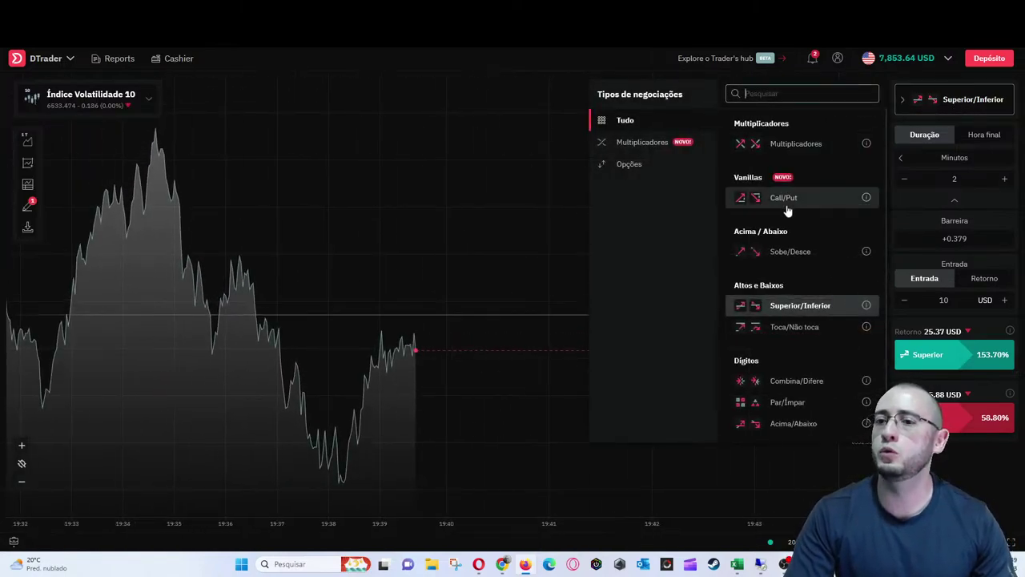
{"action": "left_click", "coordinate": [791, 252]}
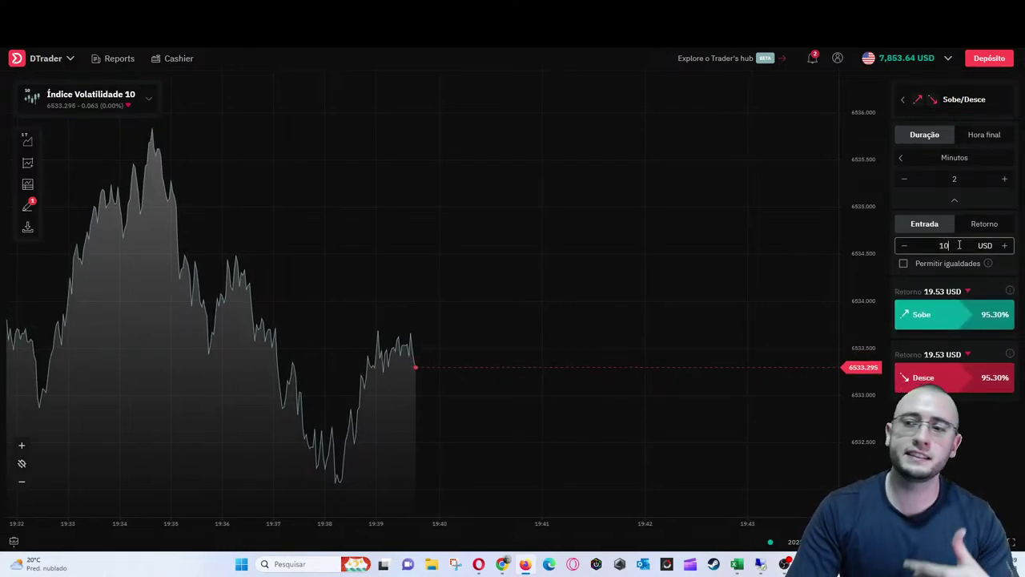
{"action": "left_click", "coordinate": [907, 248]}
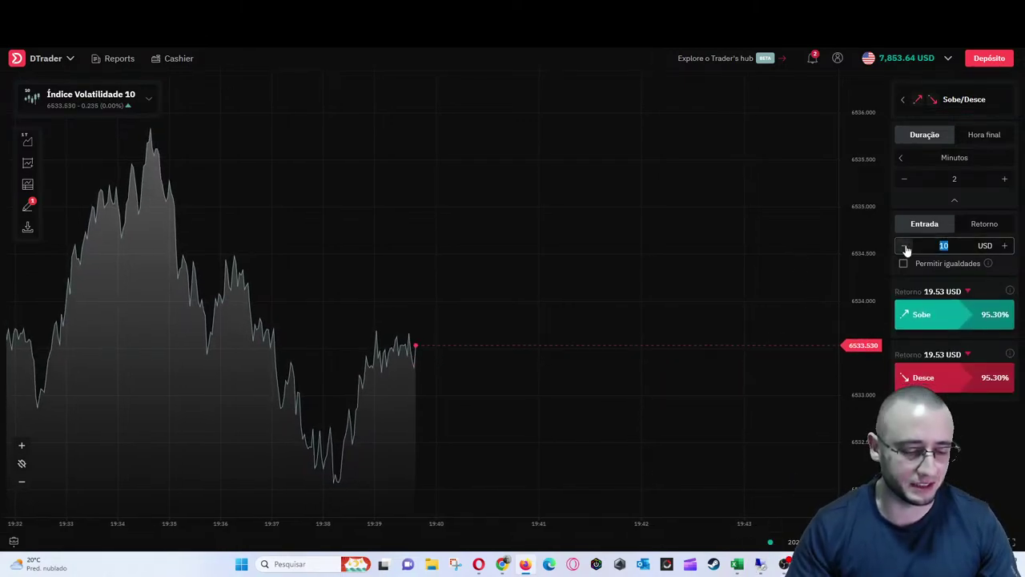
{"action": "type", "text": "2"}
{"action": "scroll", "coordinate": [685, 292], "scroll_direction": "down", "scroll_amount": 3}
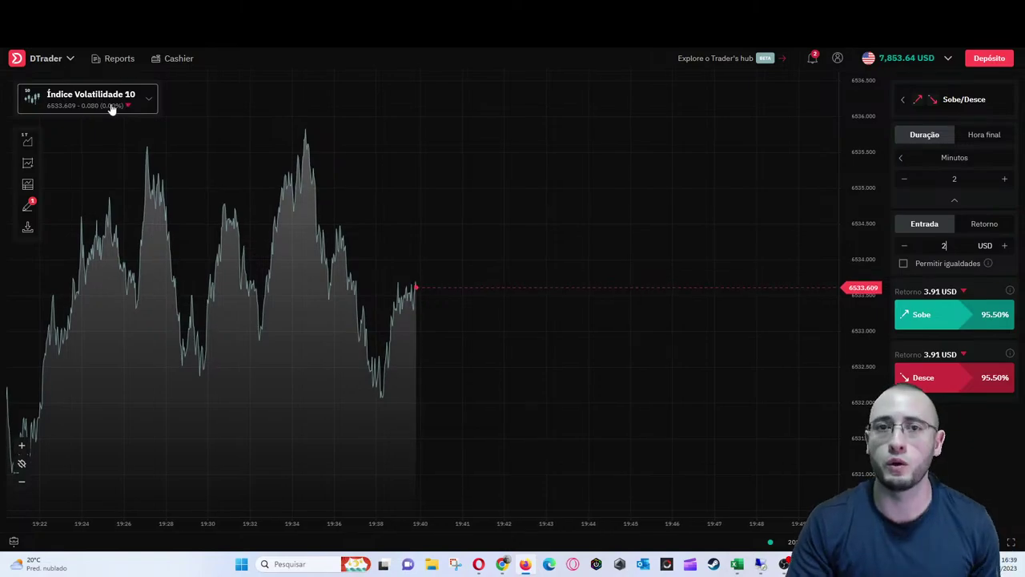
{"action": "scroll", "coordinate": [438, 169], "scroll_direction": "down", "scroll_amount": 2}
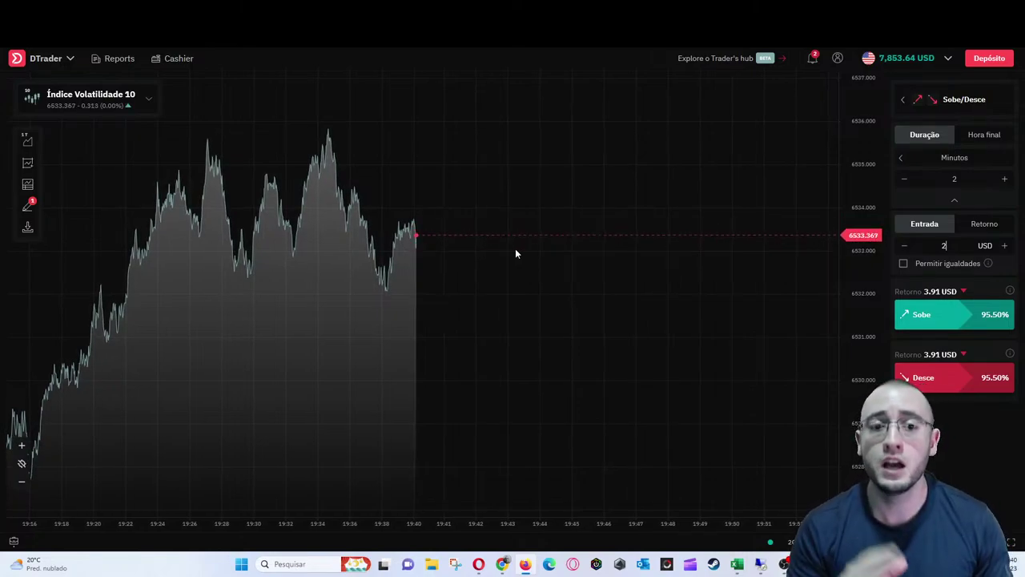
Change the trade duration unit to seconds (Segundos) and set the duration to 30
{"action": "left_click", "coordinate": [897, 163]}
{"action": "left_click", "coordinate": [864, 173]}
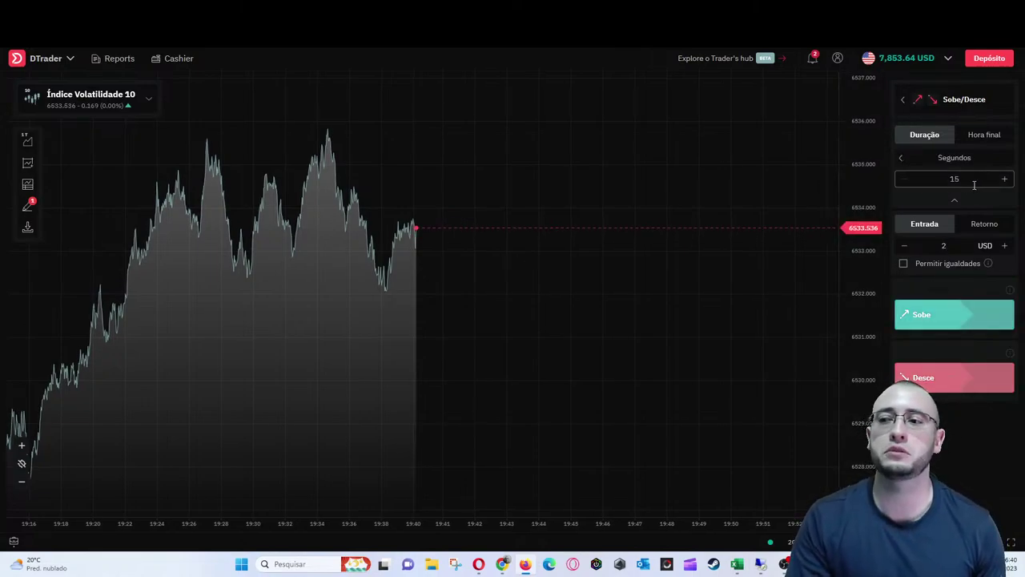
{"action": "type", "text": "30"}
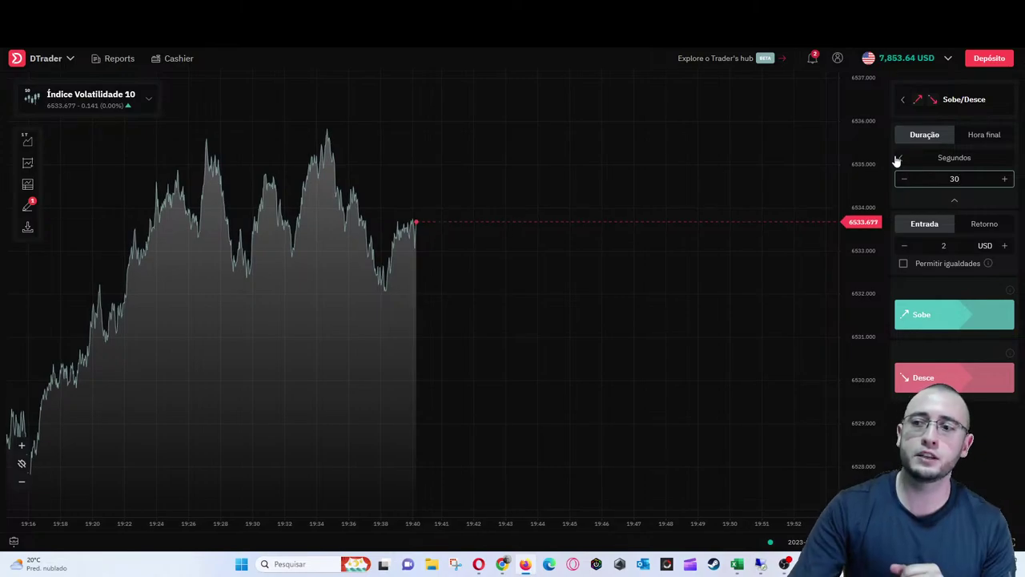
View the chart of Índice Volatilidade 10 (1s) and return to Índice Volatilidade 10 to compare them
{"action": "left_click", "coordinate": [100, 96]}
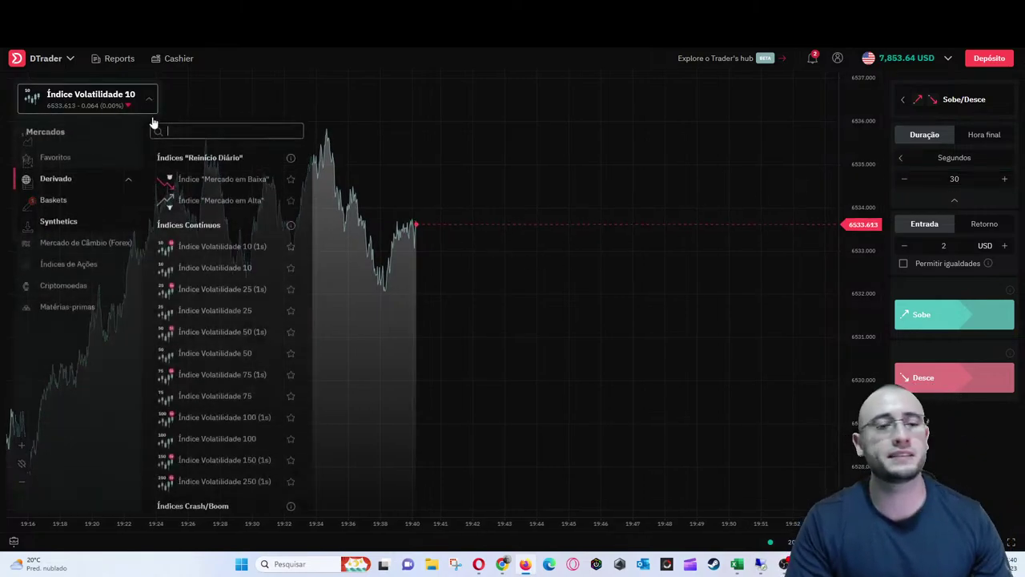
{"action": "left_click", "coordinate": [250, 253]}
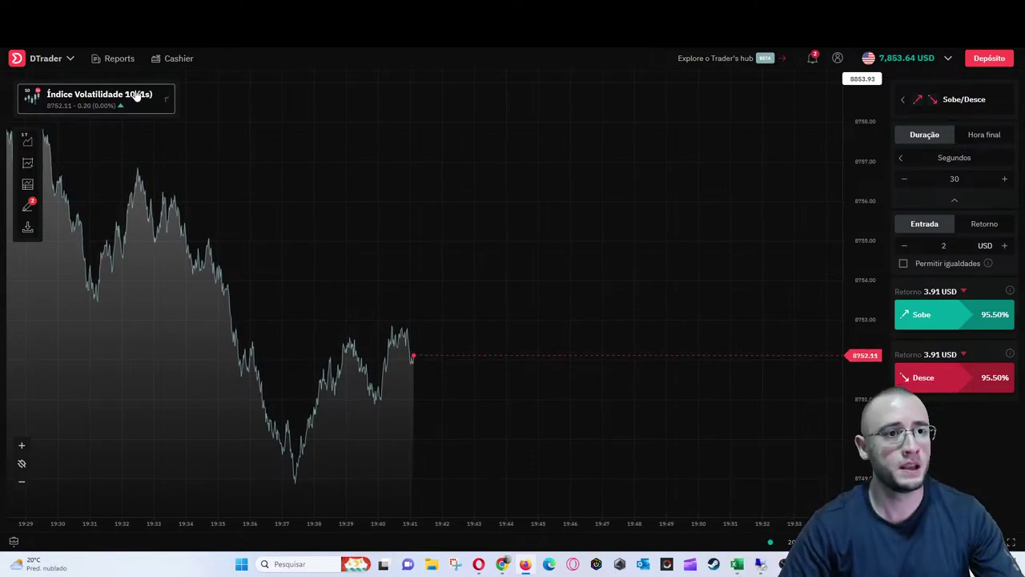
{"action": "left_click", "coordinate": [140, 95]}
{"action": "left_click", "coordinate": [239, 272]}
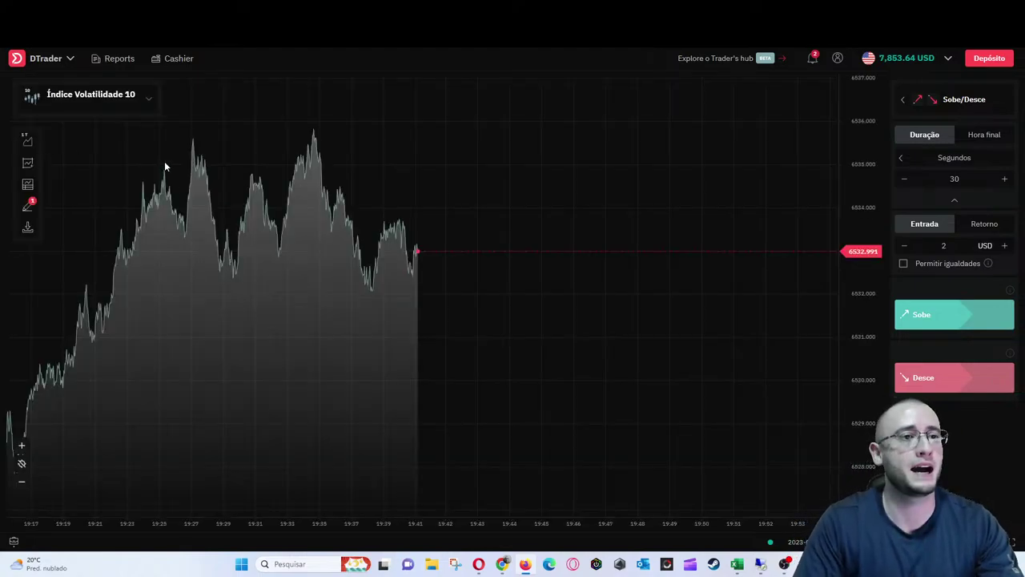
View the charts of the continuous indices Índice Volatilidade 25 (1s) and Índice Volatilidade 25
{"action": "left_click", "coordinate": [98, 102]}
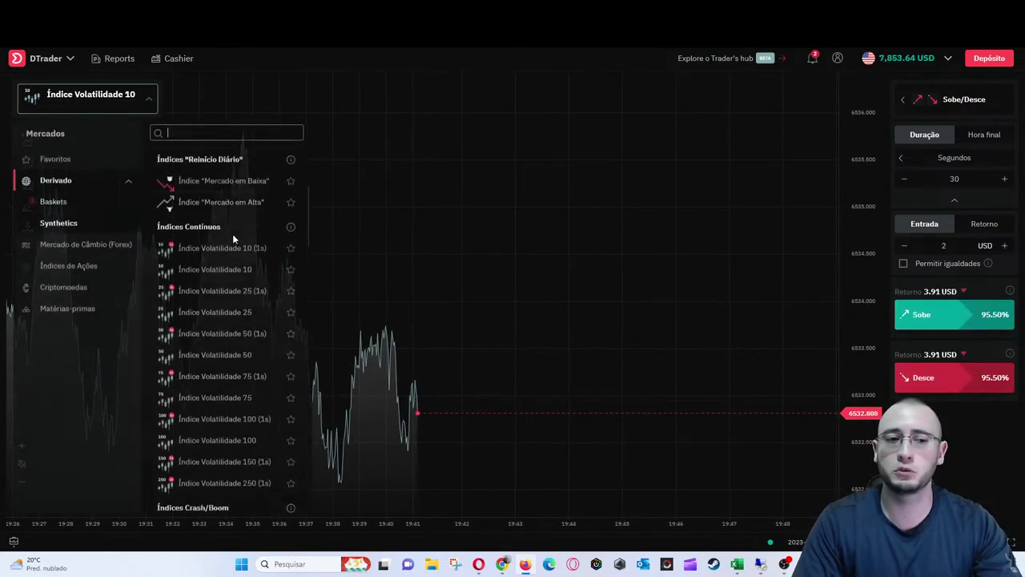
{"action": "left_click", "coordinate": [253, 294]}
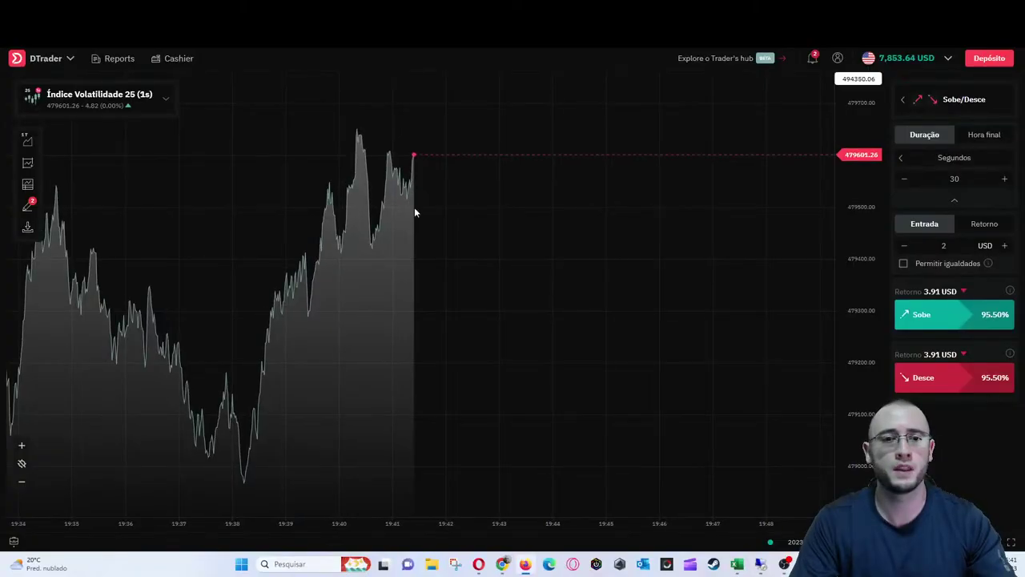
{"action": "left_click", "coordinate": [114, 99]}
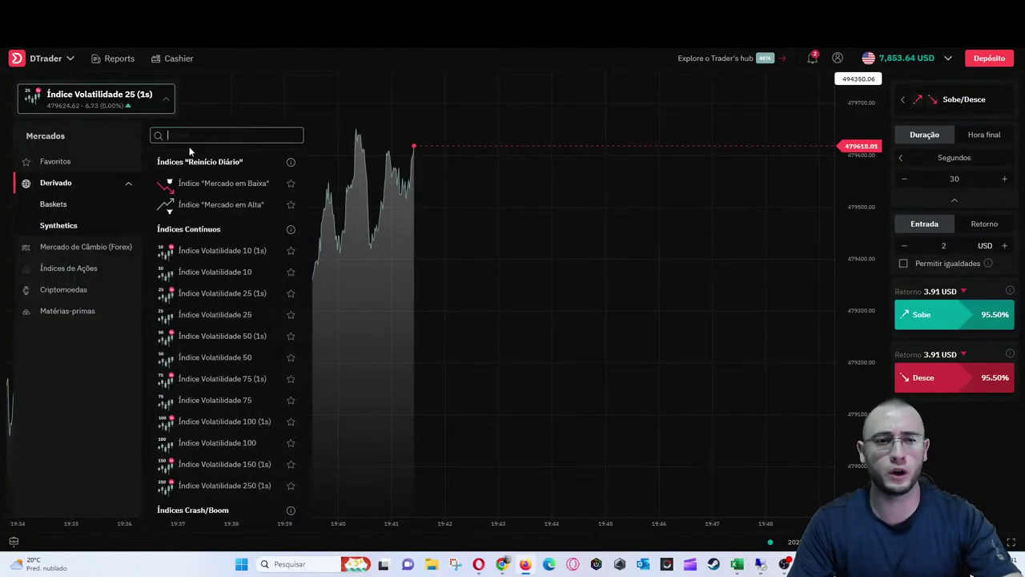
{"action": "left_click", "coordinate": [265, 314]}
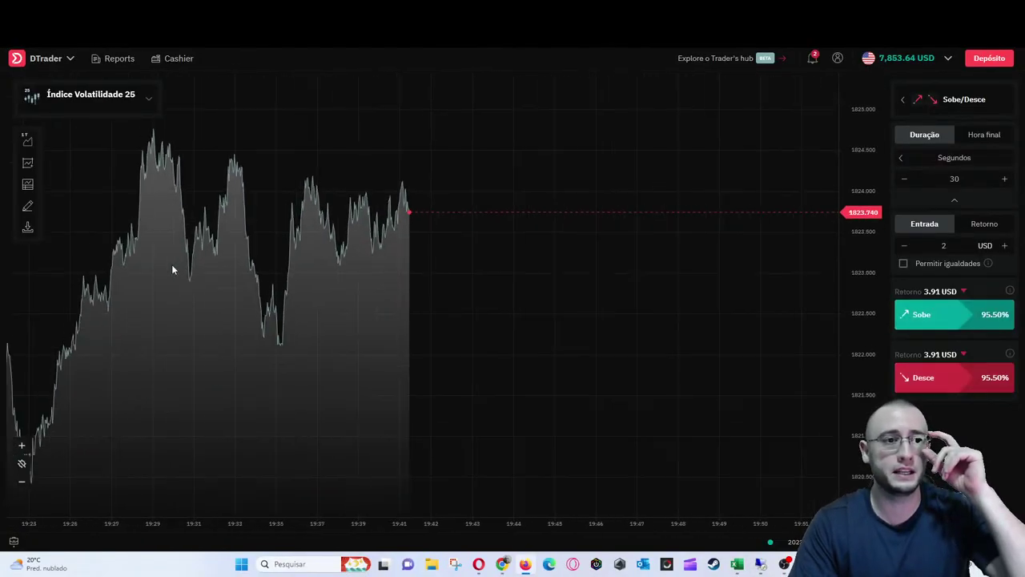
View the charts of the continuous indices Índice Volatilidade 50 (1s) and Índice Volatilidade 50
{"action": "left_click", "coordinate": [108, 104]}
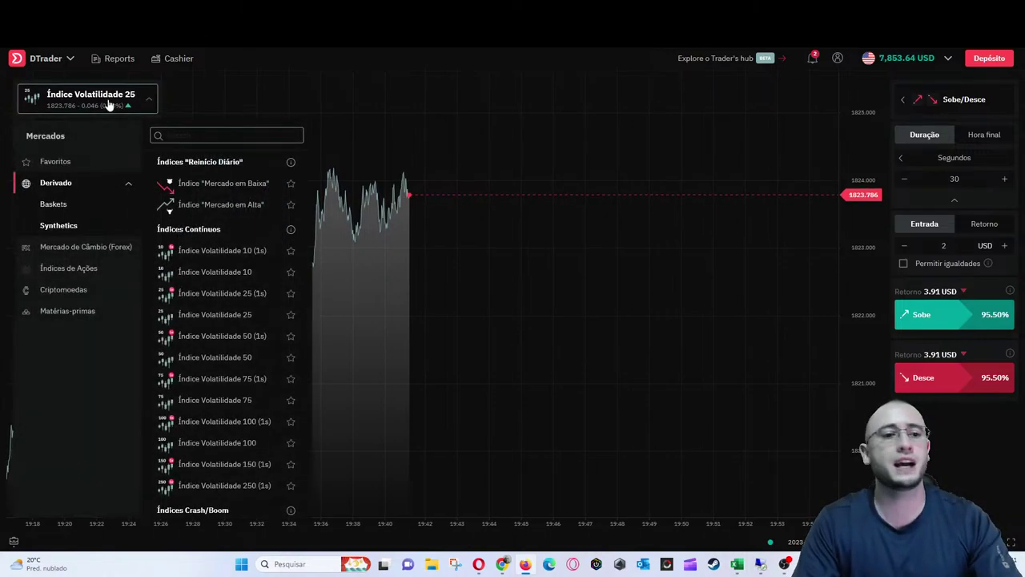
{"action": "left_click", "coordinate": [256, 337]}
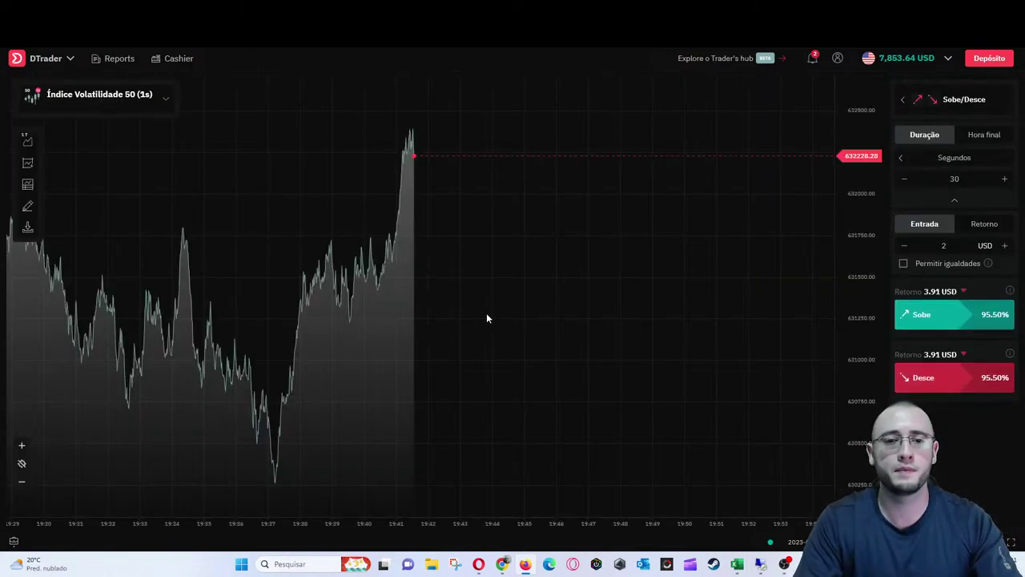
{"action": "left_click", "coordinate": [117, 102]}
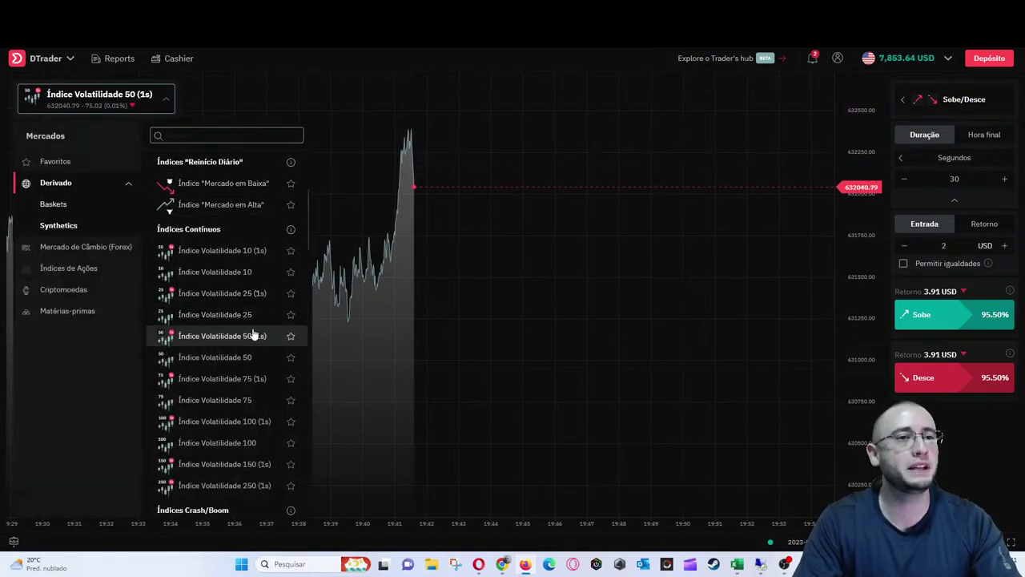
{"action": "left_click", "coordinate": [260, 357]}
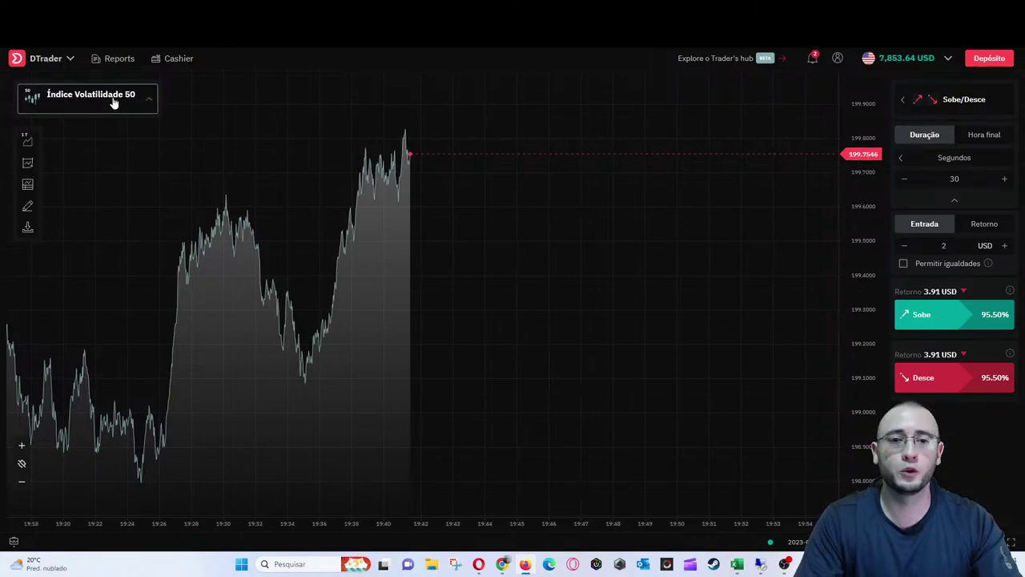
View the charts of the continuous indices Índice Volatilidade 75 (1s) and Índice Volatilidade 75
{"action": "left_click", "coordinate": [112, 103]}
{"action": "left_click", "coordinate": [233, 389]}
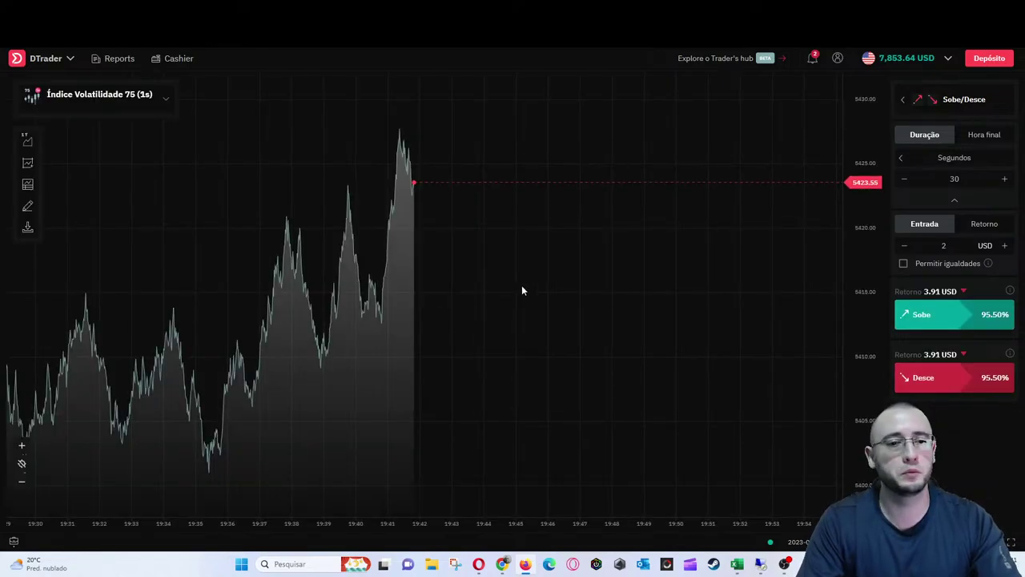
{"action": "scroll", "coordinate": [524, 284], "scroll_direction": "up", "scroll_amount": 3}
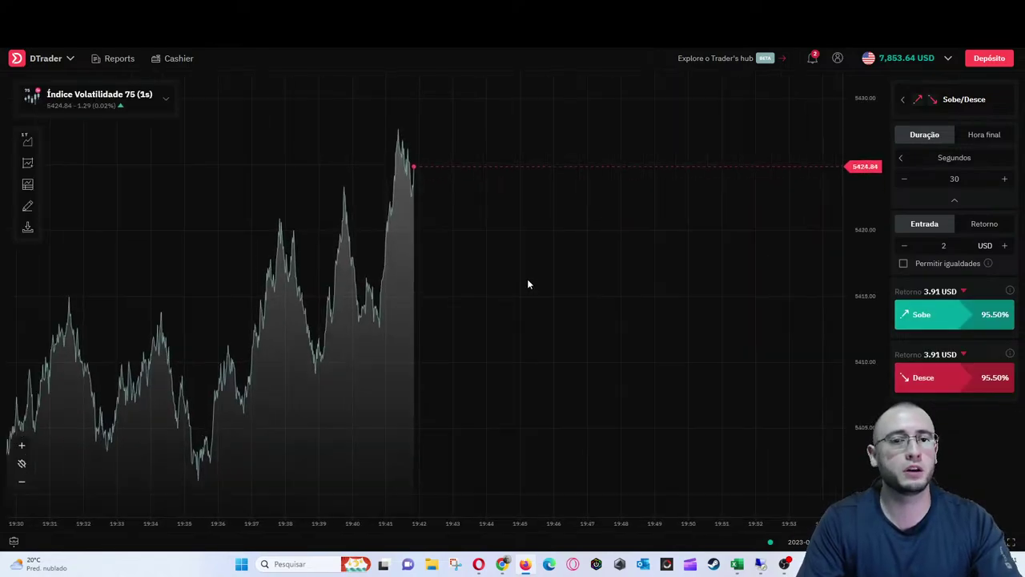
{"action": "left_click", "coordinate": [92, 106]}
{"action": "left_click", "coordinate": [250, 399]}
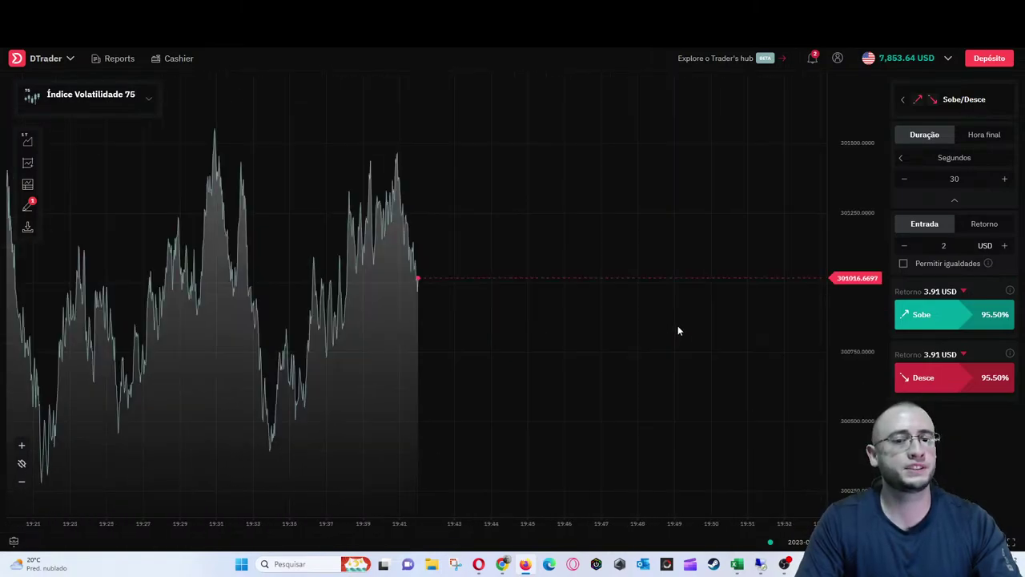
View the Índice Volatilidade 100 (1s) chart and switch the traded market to Índice Volatilidade 100
{"action": "left_click", "coordinate": [98, 103]}
{"action": "scroll", "coordinate": [232, 268], "scroll_direction": "down", "scroll_amount": 3}
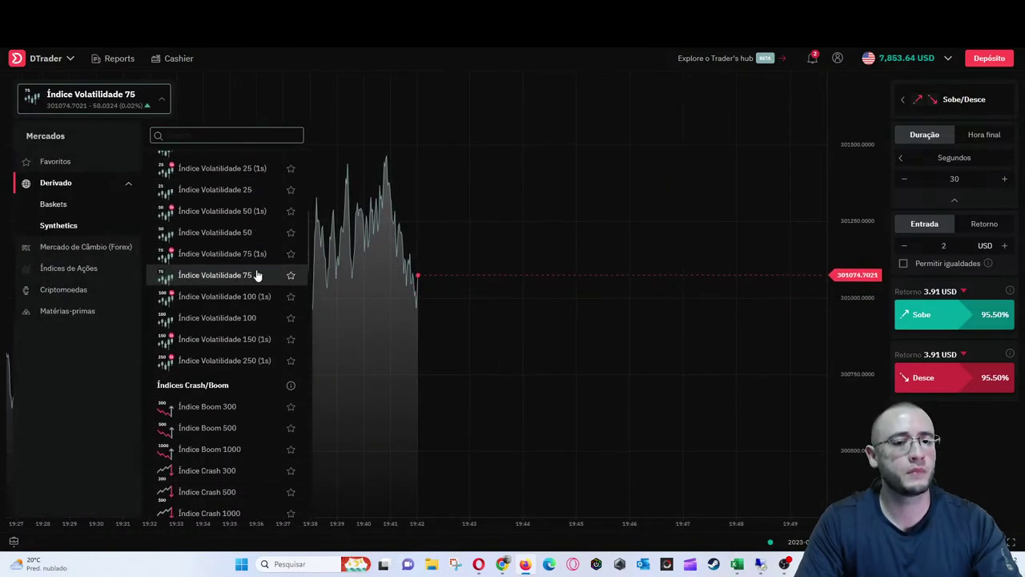
{"action": "left_click", "coordinate": [256, 301]}
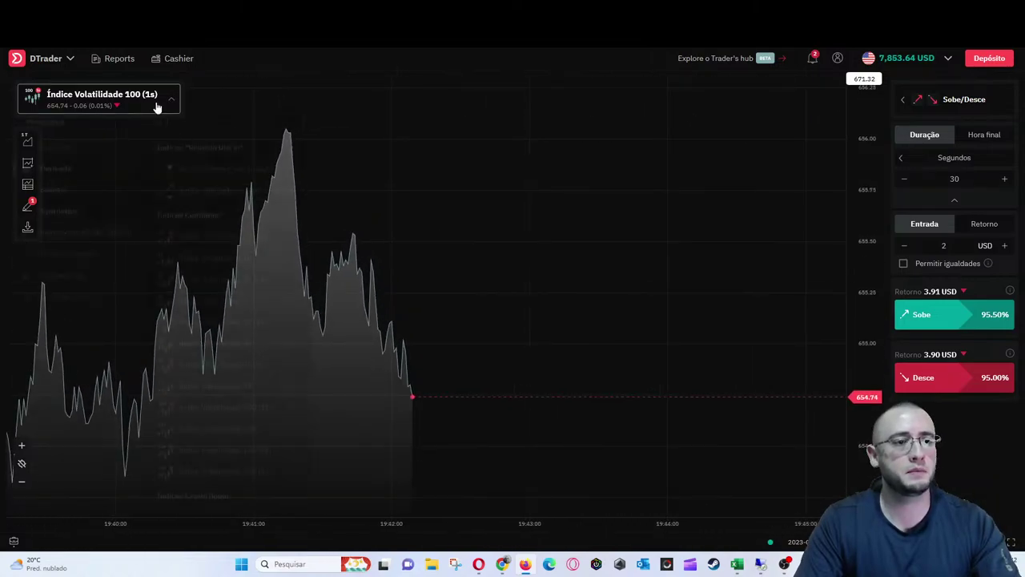
{"action": "left_click", "coordinate": [155, 105]}
{"action": "scroll", "coordinate": [234, 339], "scroll_direction": "down", "scroll_amount": 1}
{"action": "left_click", "coordinate": [252, 401]}
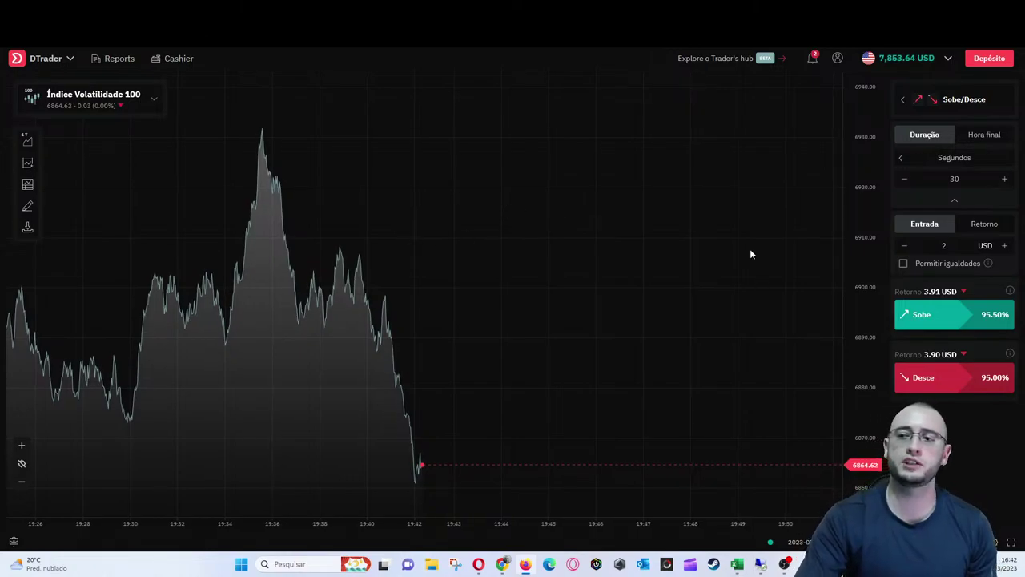
Buy a 30-second Desce contract with a 2 USD stake on Índice Volatilidade 100 and inspect its entry and exit on the chart
{"action": "left_click", "coordinate": [954, 383]}
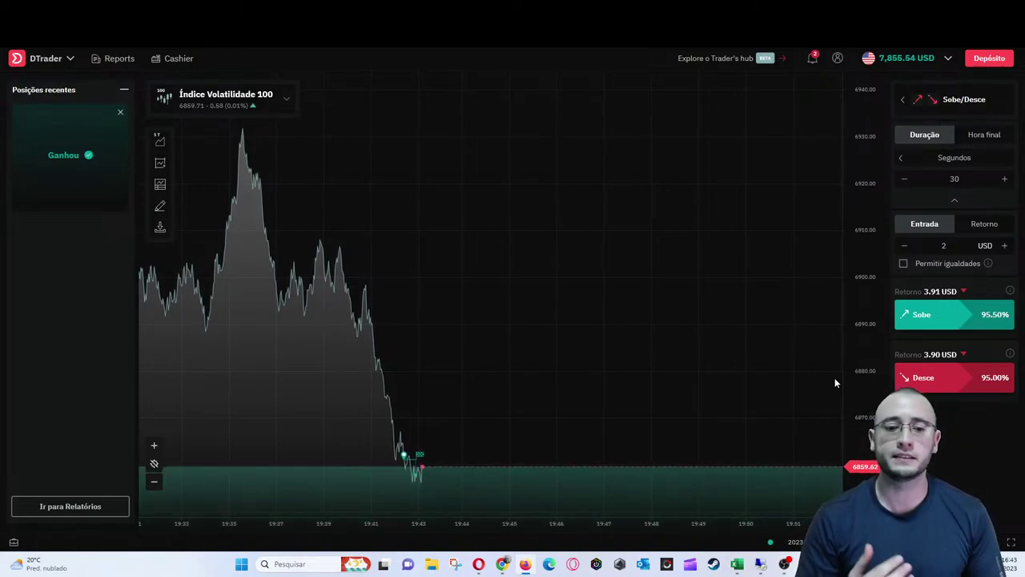
{"action": "scroll", "coordinate": [582, 345], "scroll_direction": "down", "scroll_amount": 2}
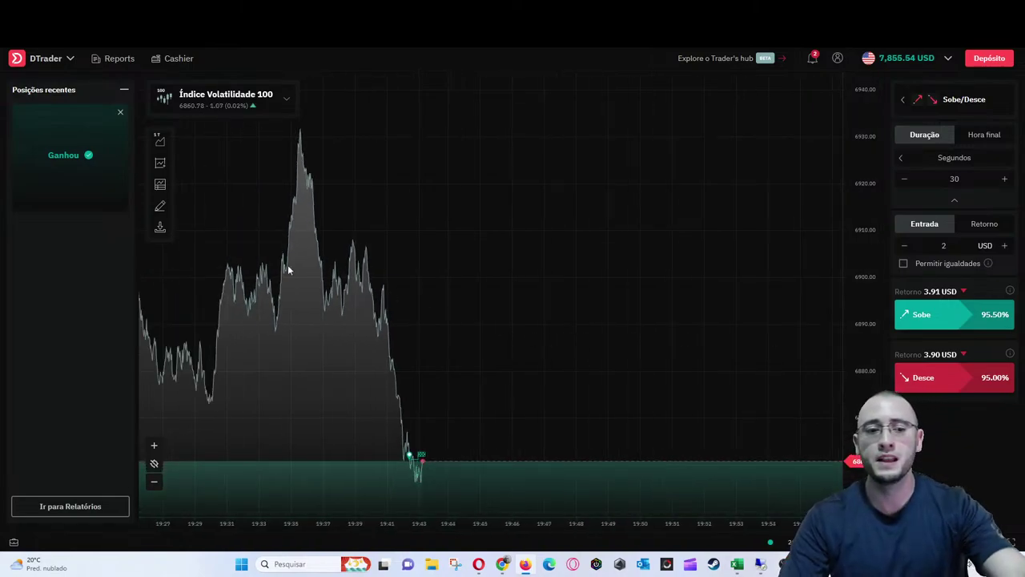
{"action": "scroll", "coordinate": [484, 277], "scroll_direction": "up", "scroll_amount": 3}
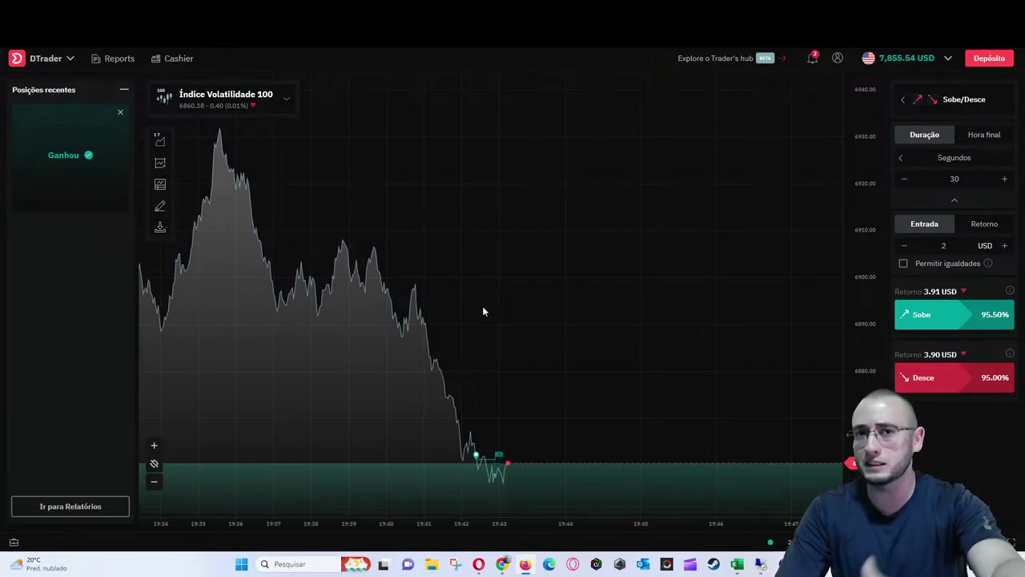
{"action": "left_click_drag", "start_coordinate": [505, 332], "coordinate": [563, 325]}
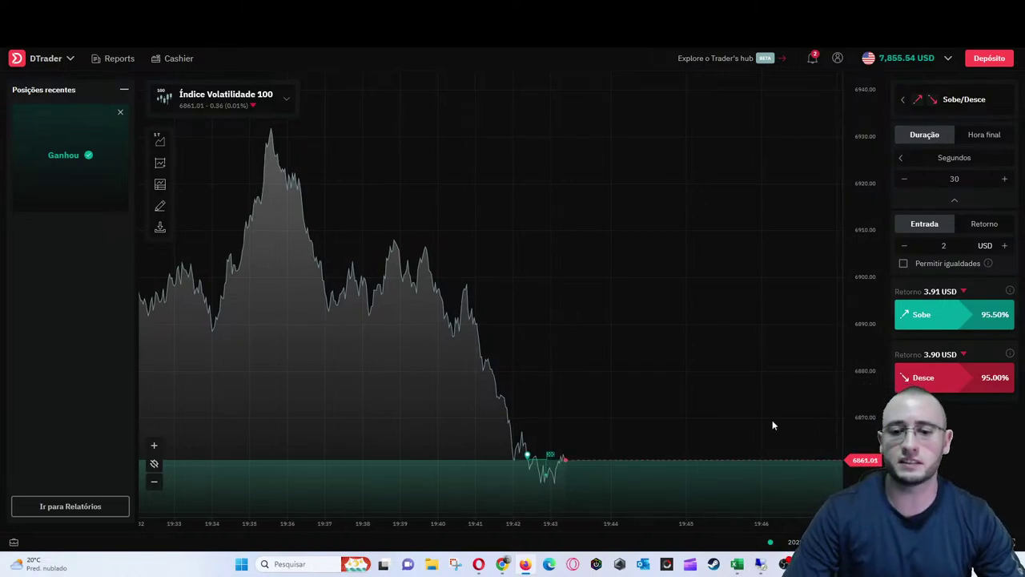
Place a second 2 USD Desce trade on Índice Volatilidade 100 and examine both trades' entry and exit points on the chart
{"action": "scroll", "coordinate": [700, 373], "scroll_direction": "down", "scroll_amount": 3}
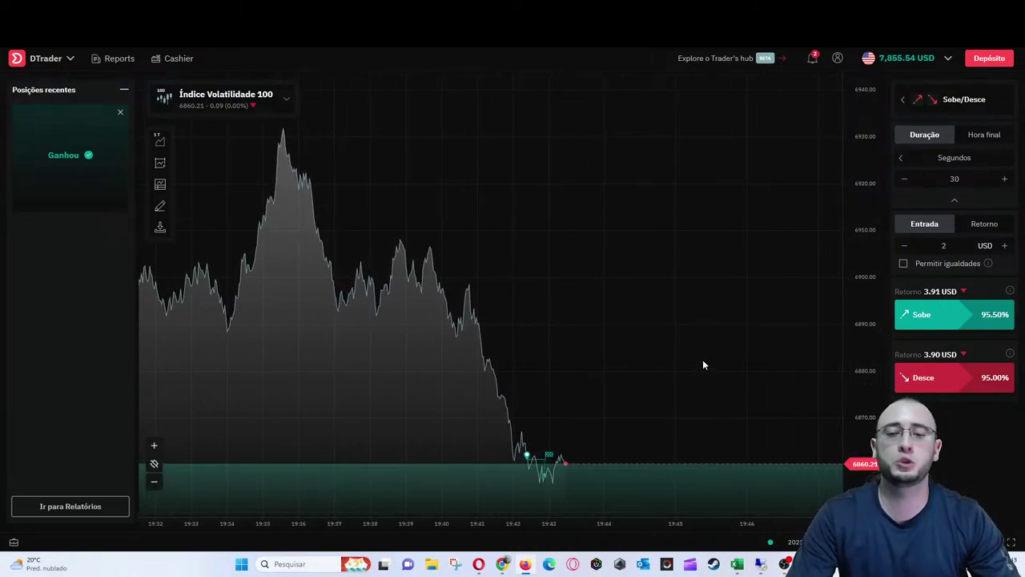
{"action": "left_click", "coordinate": [943, 377]}
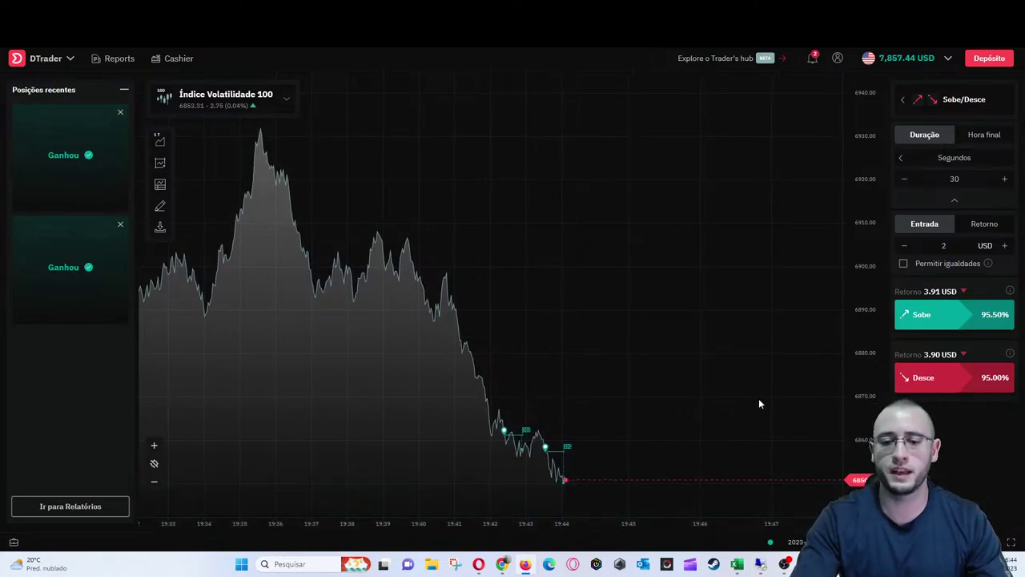
{"action": "scroll", "coordinate": [759, 397], "scroll_direction": "up", "scroll_amount": 3}
{"action": "scroll", "coordinate": [759, 403], "scroll_direction": "down", "scroll_amount": 3}
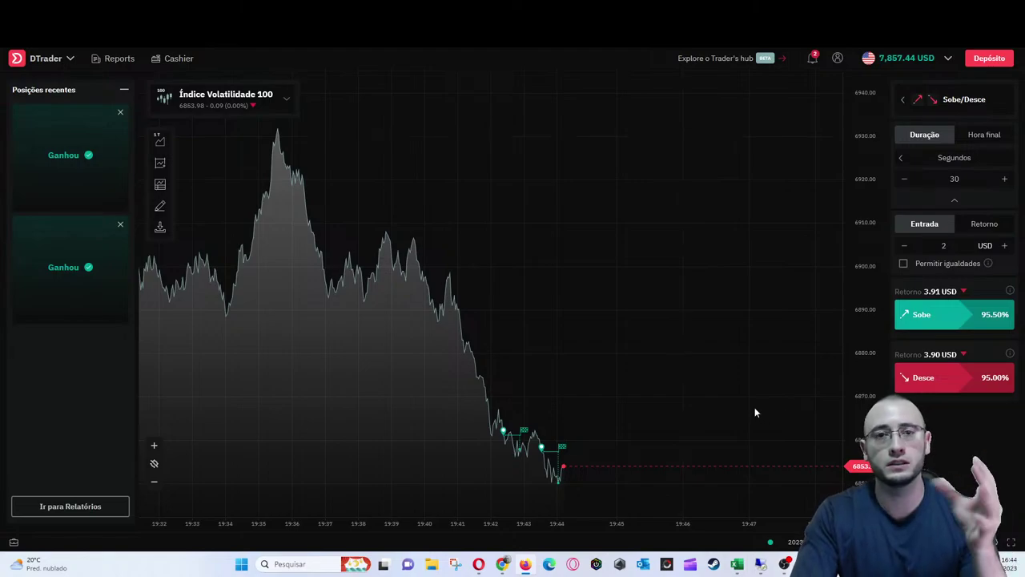
{"action": "scroll", "coordinate": [700, 430], "scroll_direction": "up", "scroll_amount": 3}
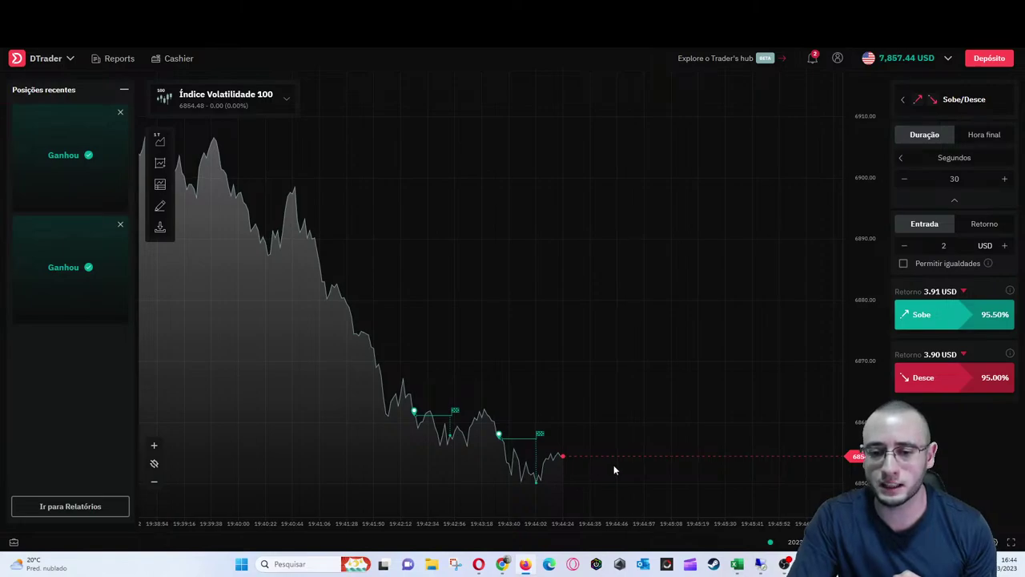
{"action": "scroll", "coordinate": [613, 465], "scroll_direction": "down", "scroll_amount": 3}
{"action": "scroll", "coordinate": [612, 465], "scroll_direction": "up", "scroll_amount": 3}
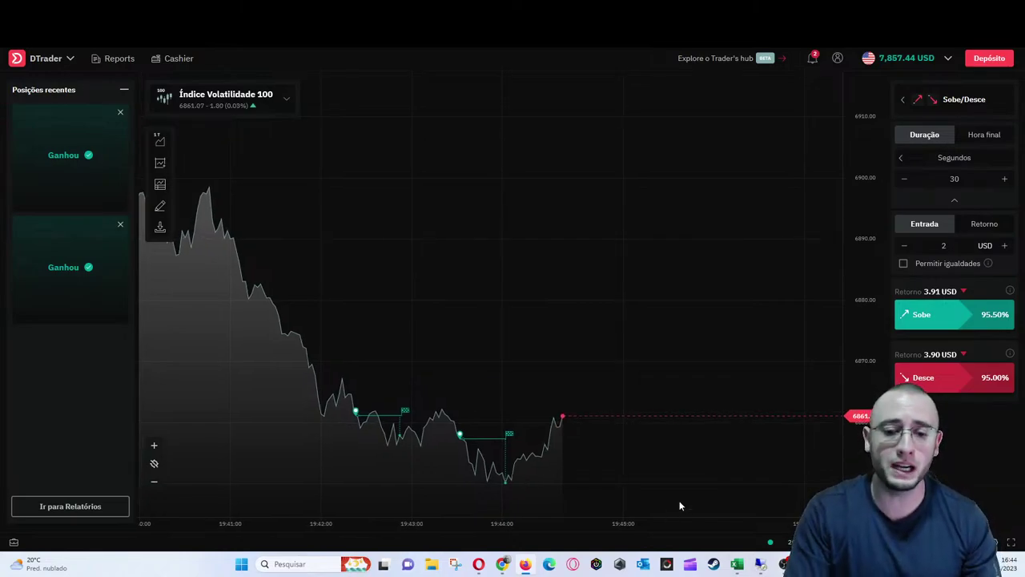
{"action": "scroll", "coordinate": [639, 486], "scroll_direction": "down", "scroll_amount": 5}
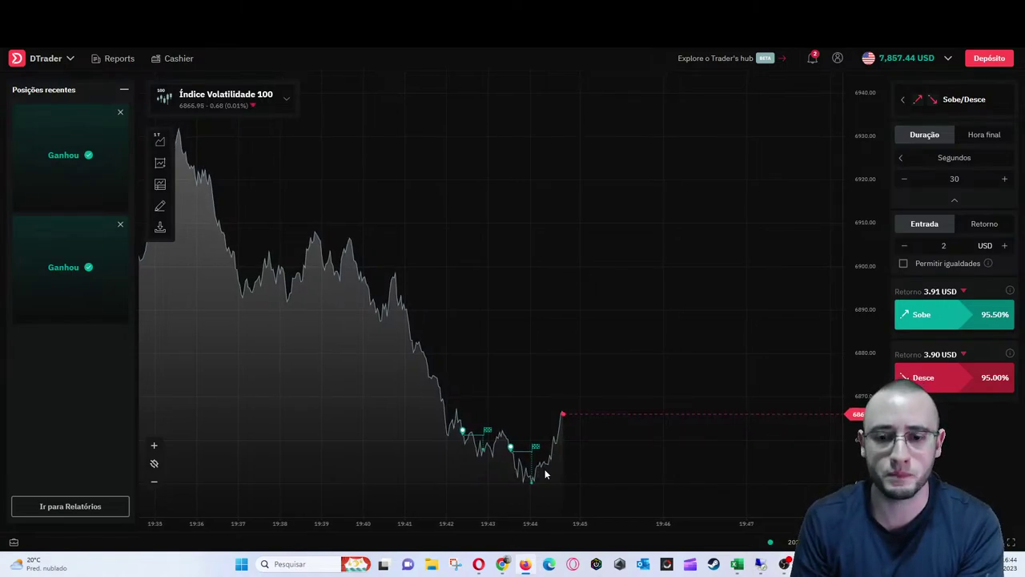
Switch the traded market to the continuous index Índice Volatilidade 10 (1s)
{"action": "left_click", "coordinate": [254, 95]}
{"action": "left_click", "coordinate": [357, 247]}
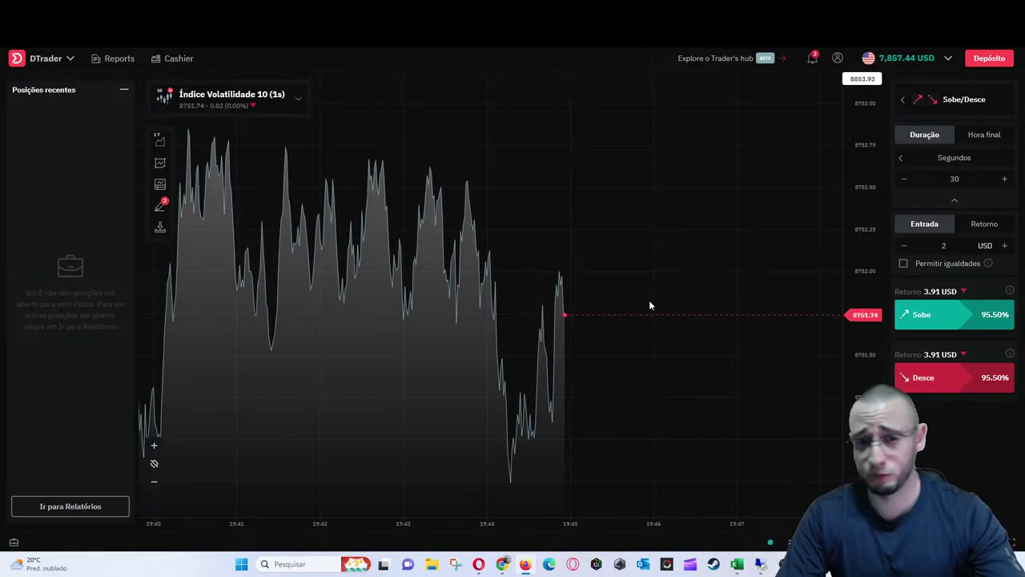
Examine the Índice Volatilidade 10 (1s) chart over a wider time range and switch the traded market to Índice Volatilidade 10
{"action": "scroll", "coordinate": [669, 304], "scroll_direction": "down", "scroll_amount": 5}
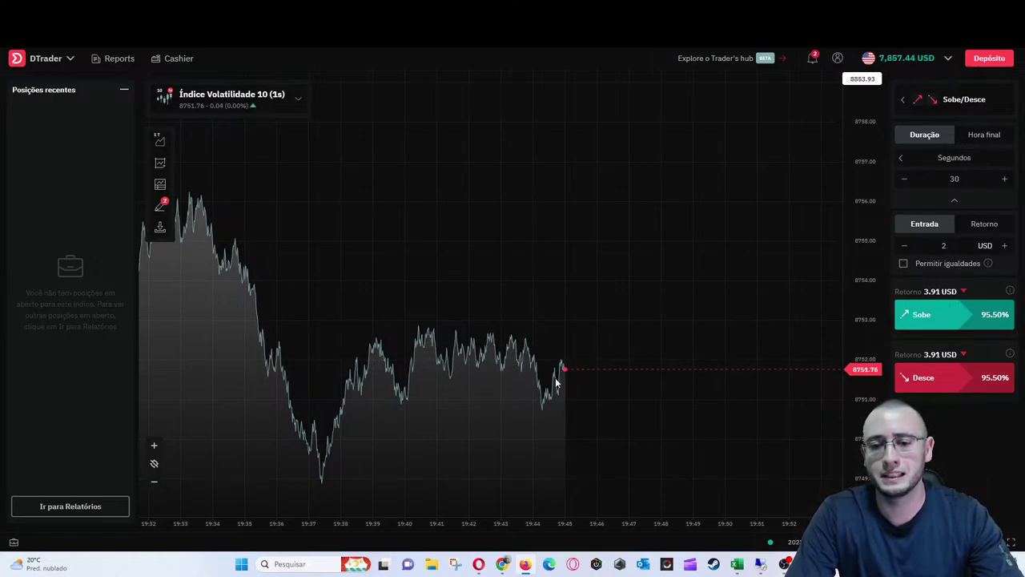
{"action": "scroll", "coordinate": [481, 320], "scroll_direction": "up", "scroll_amount": 3}
{"action": "left_click", "coordinate": [244, 111]}
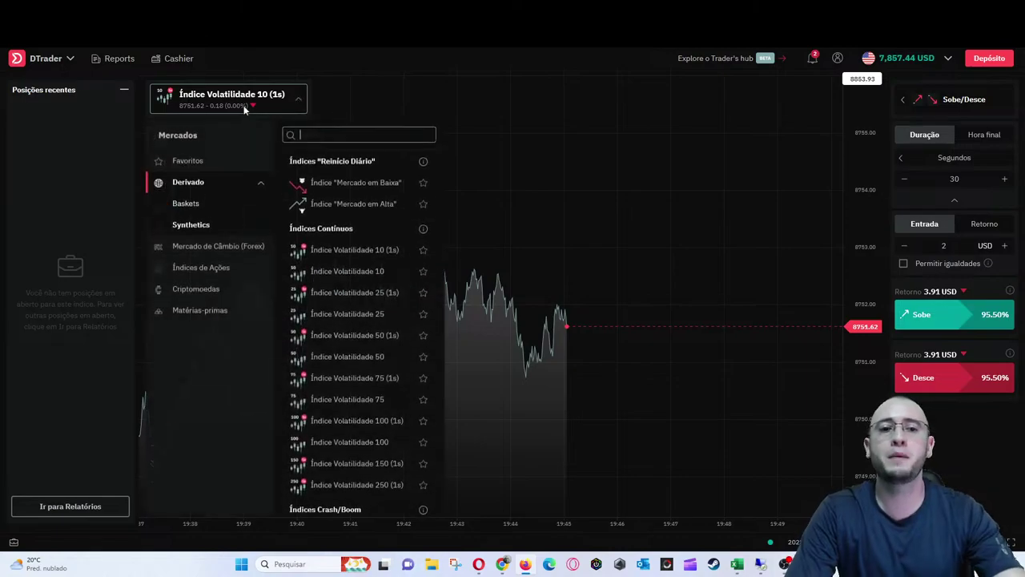
{"action": "left_click", "coordinate": [376, 273]}
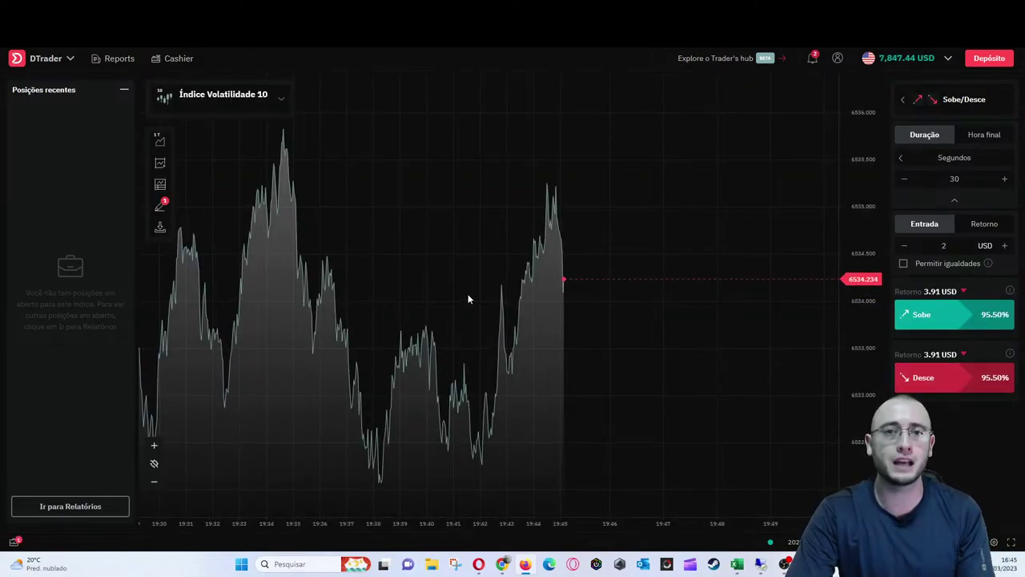
Switch the traded market to Índice Volatilidade 25 (1s) and examine its recent price peaks on the chart
{"action": "left_click", "coordinate": [230, 110]}
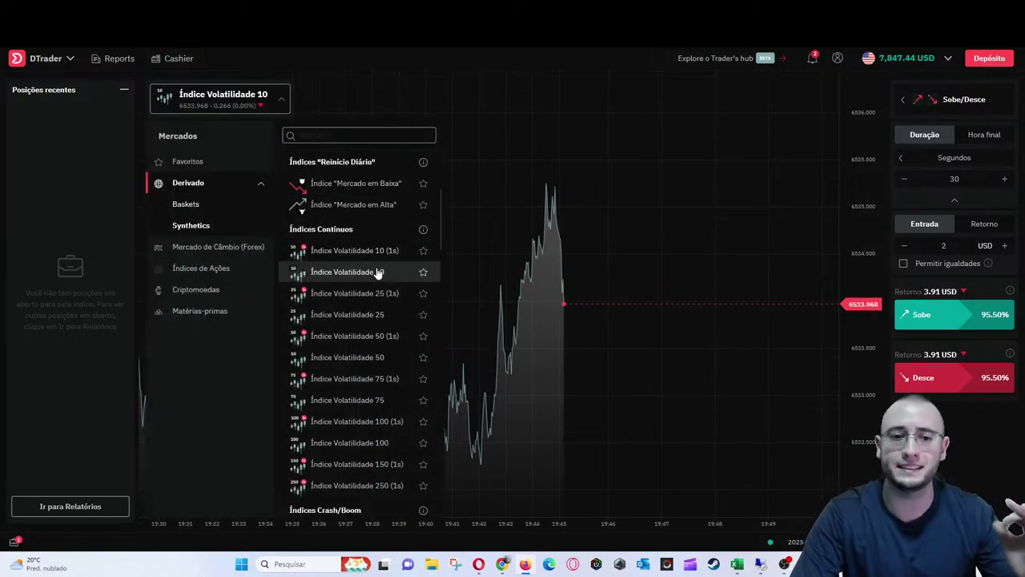
{"action": "left_click", "coordinate": [391, 293]}
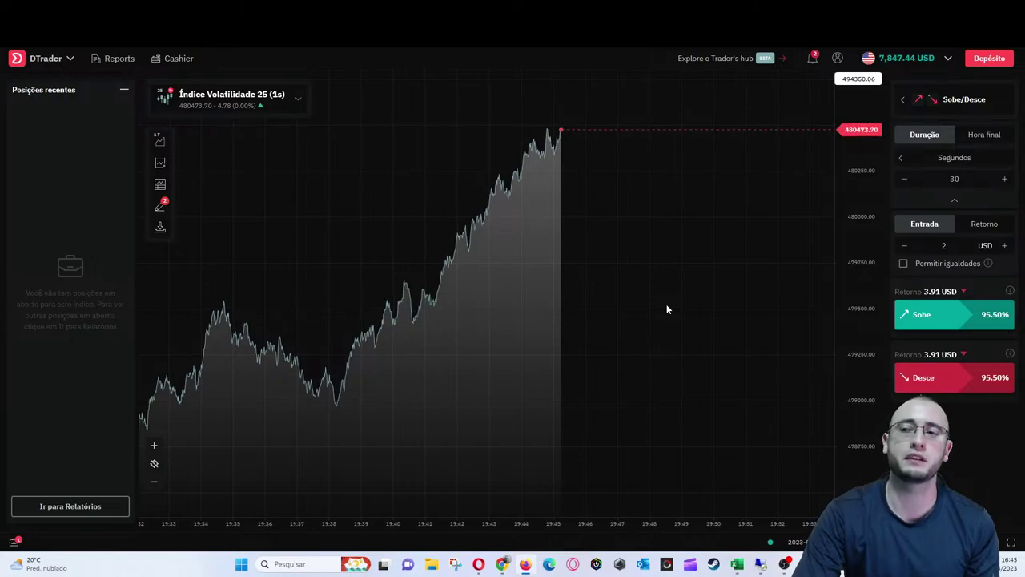
{"action": "scroll", "coordinate": [688, 233], "scroll_direction": "up", "scroll_amount": 3}
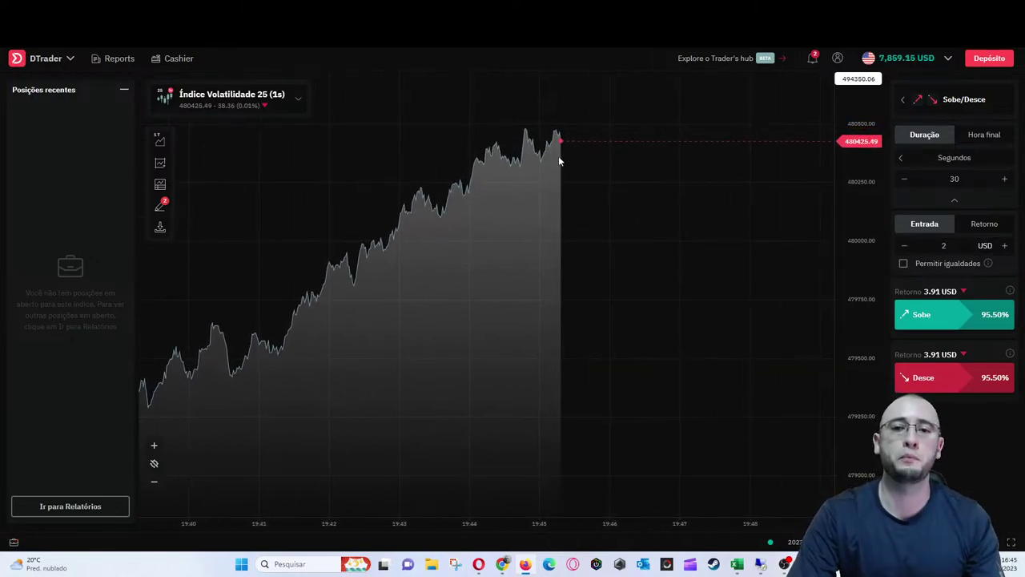
{"action": "scroll", "coordinate": [565, 161], "scroll_direction": "up", "scroll_amount": 2}
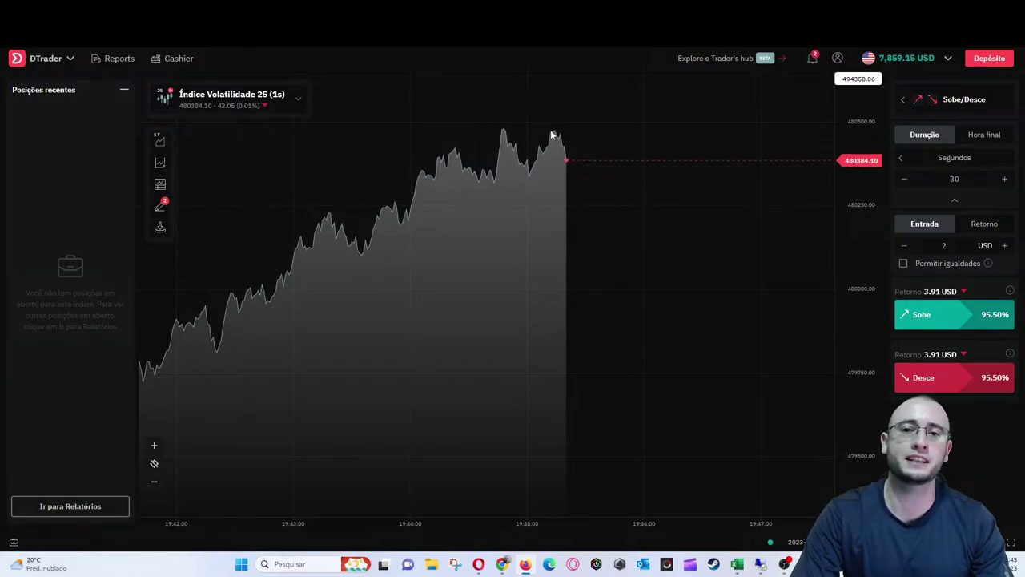
{"action": "scroll", "coordinate": [502, 133], "scroll_direction": "up", "scroll_amount": 3}
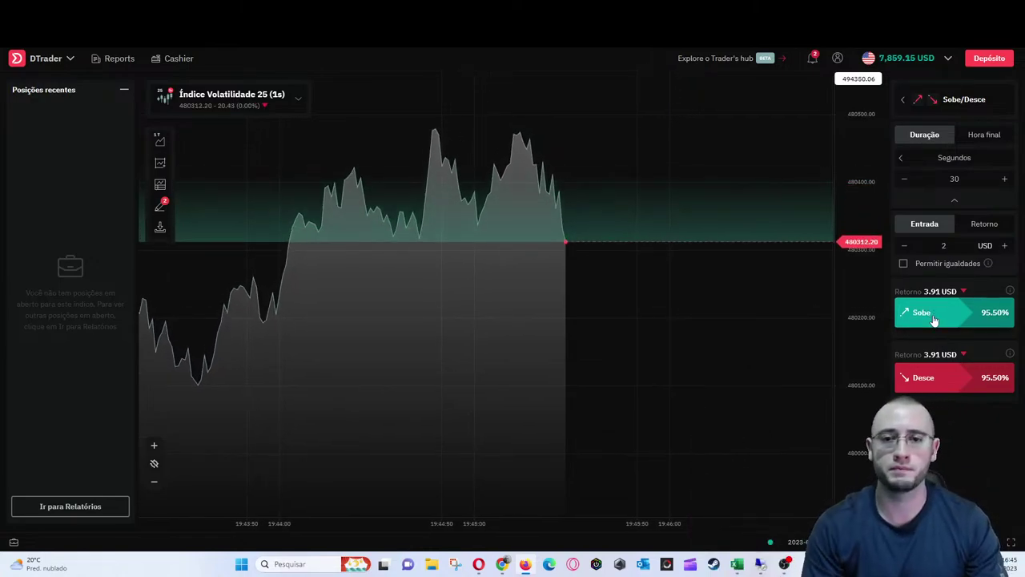
{"action": "scroll", "coordinate": [679, 237], "scroll_direction": "down", "scroll_amount": 3}
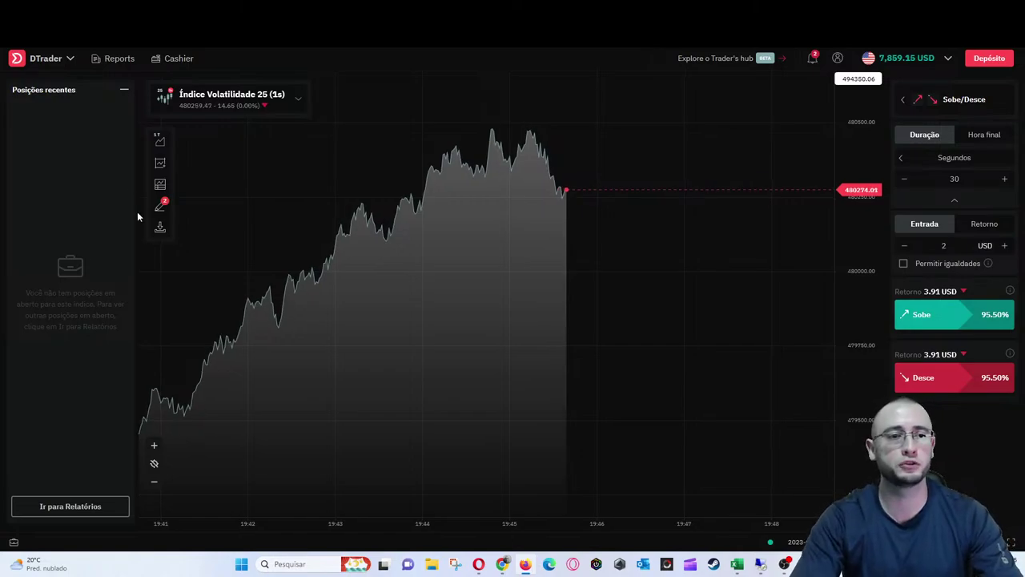
Remove all active drawings and place a horizontal line across the two recent price peaks at about 480480
{"action": "left_click", "coordinate": [161, 201]}
{"action": "left_click", "coordinate": [644, 222]}
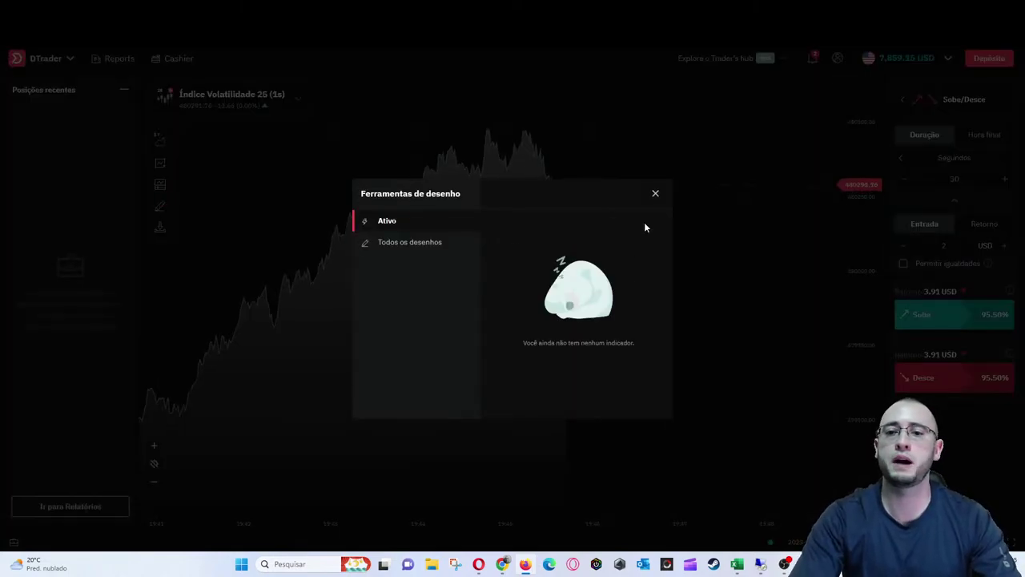
{"action": "left_click", "coordinate": [432, 248]}
{"action": "left_click", "coordinate": [531, 292]}
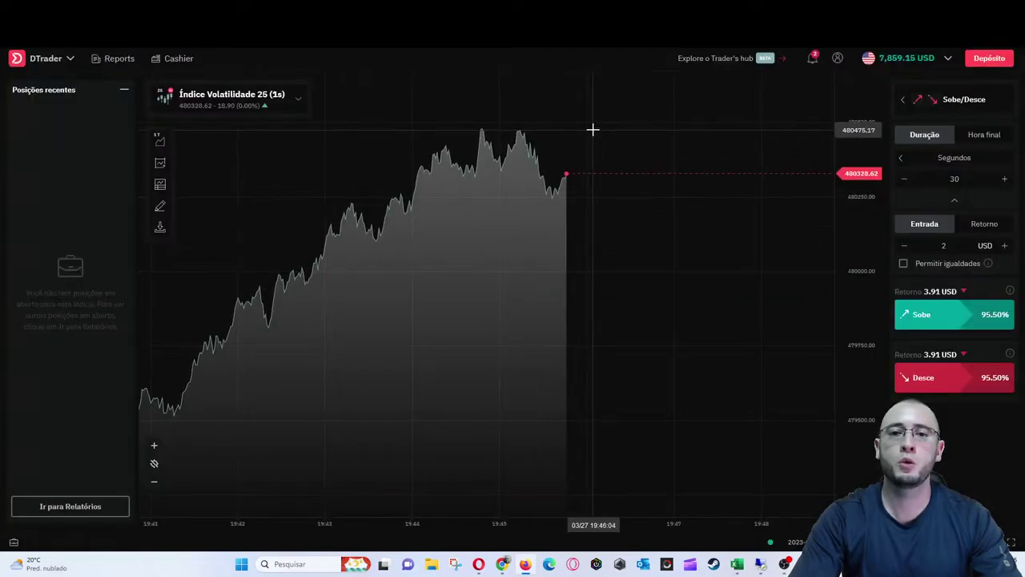
{"action": "left_click", "coordinate": [593, 129]}
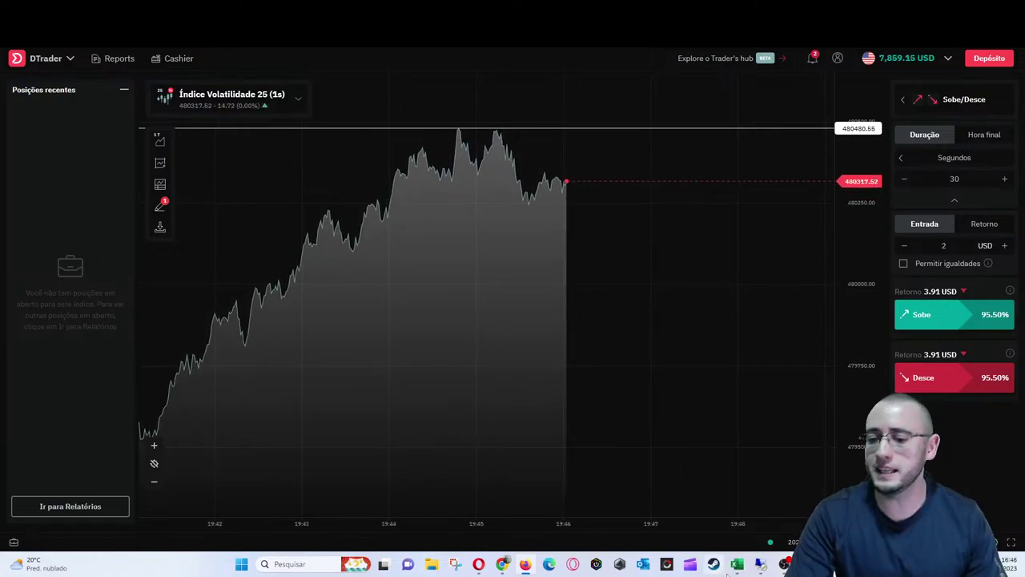
Switch to the Excel sheet Método ABR Impulsionamentos and review the March rows from 16/mar to 27/mar with empty profit cells
{"action": "key", "text": "alt+Tab"}
{"action": "left_click", "coordinate": [292, 333]}
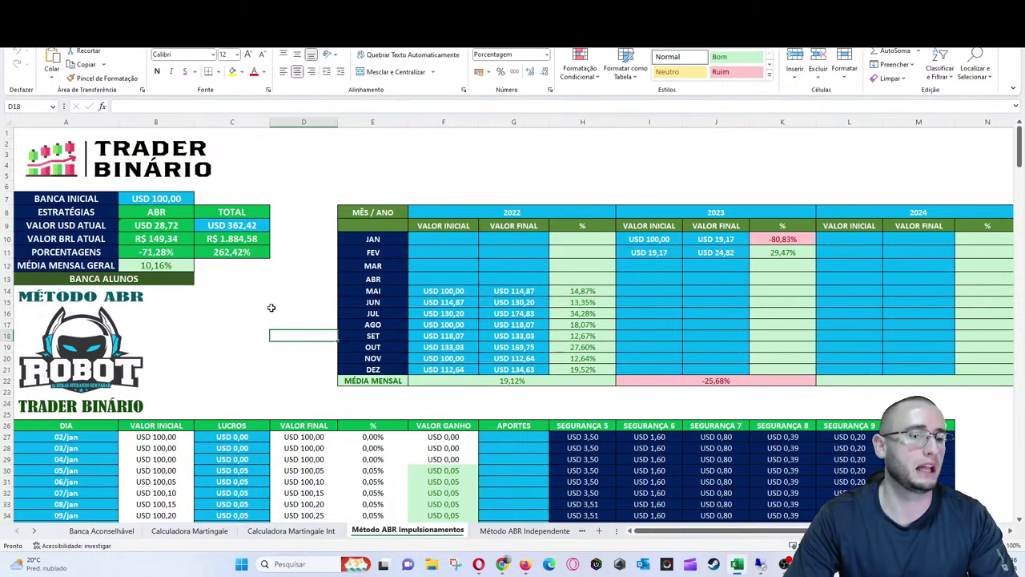
{"action": "scroll", "coordinate": [292, 334], "scroll_direction": "down", "scroll_amount": 13}
{"action": "scroll", "coordinate": [282, 337], "scroll_direction": "down", "scroll_amount": 14}
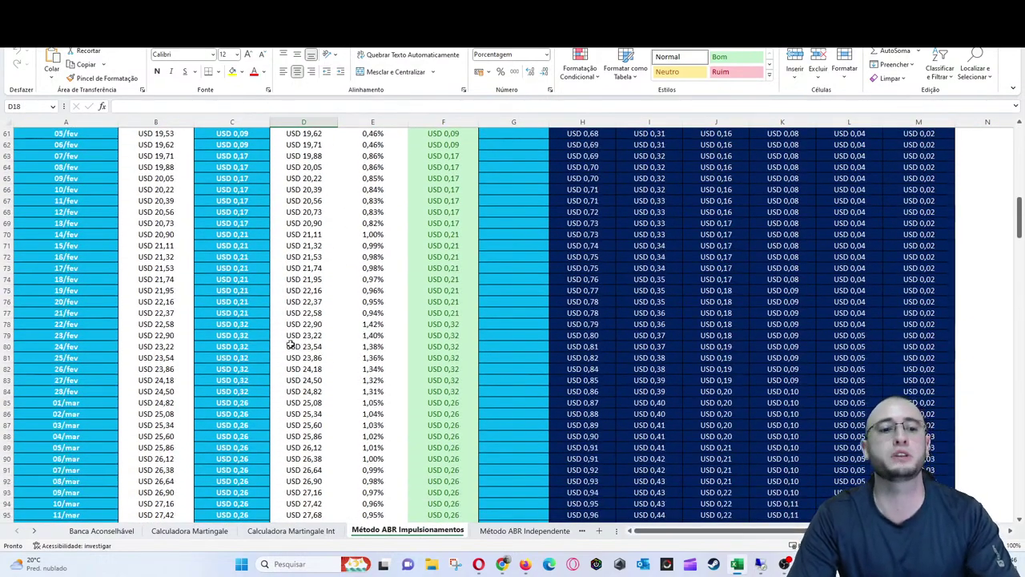
{"action": "left_click", "coordinate": [260, 333]}
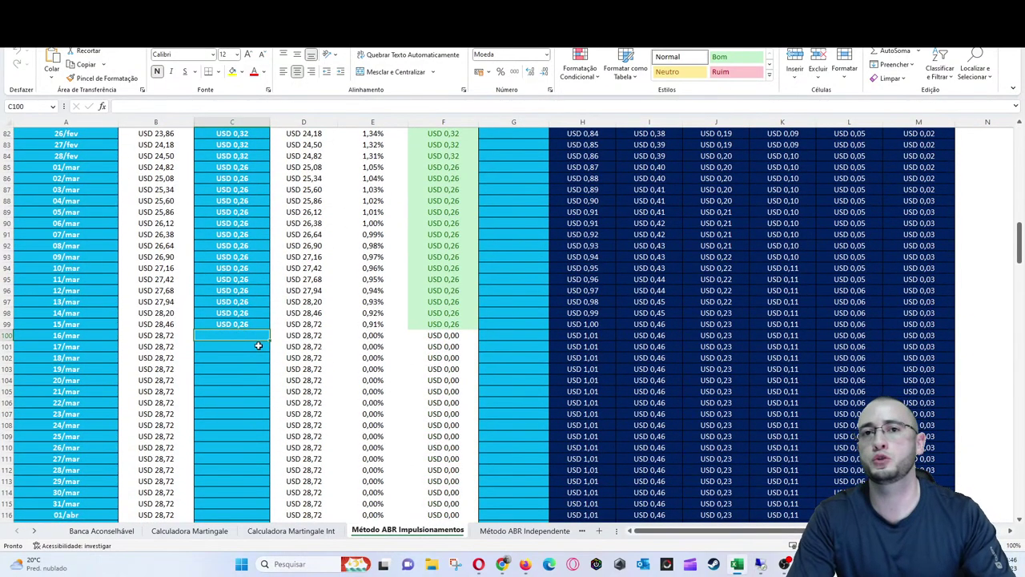
{"action": "left_click", "coordinate": [88, 336]}
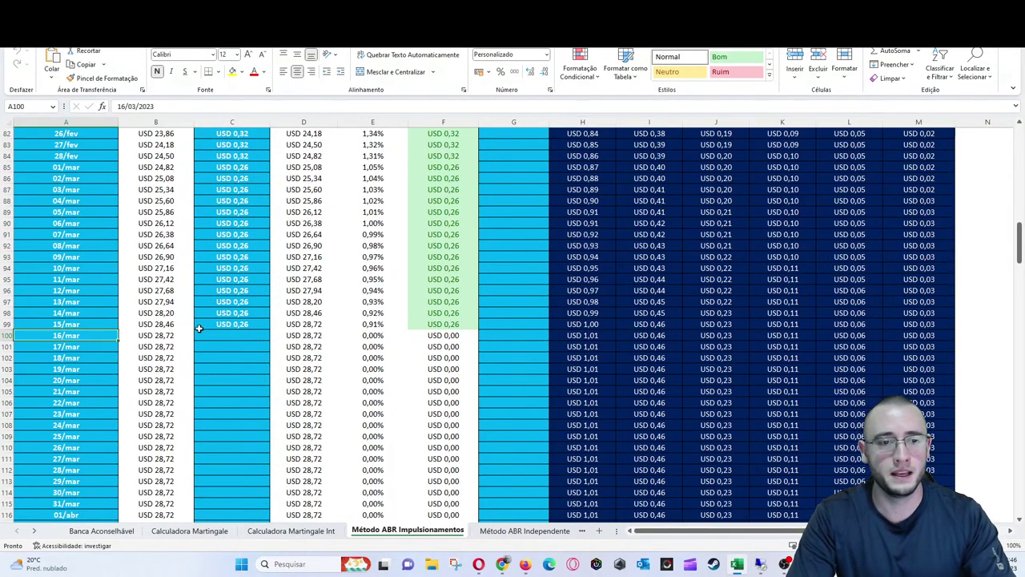
{"action": "left_click_drag", "start_coordinate": [102, 335], "coordinate": [78, 458]}
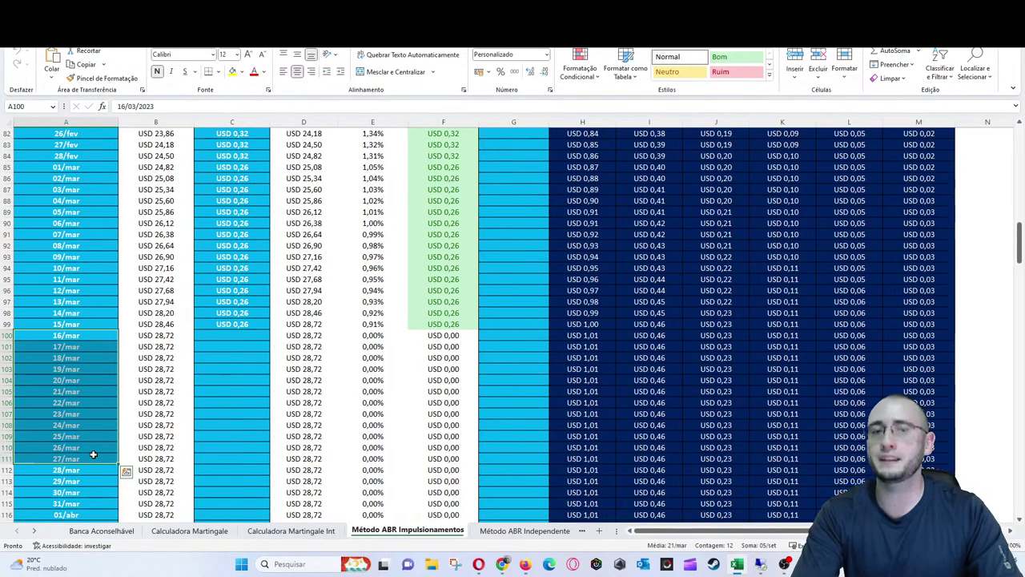
{"action": "left_click", "coordinate": [240, 337]}
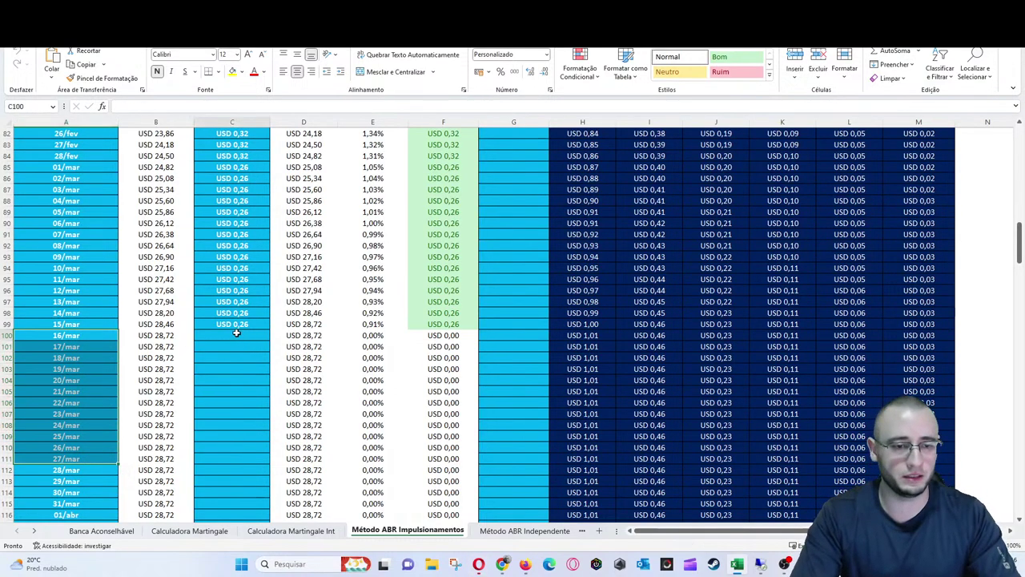
Switch to the robot's page on the remote desktop and review the M1 trade logs for R_10, R_25 and 1HZ100V
{"action": "left_click", "coordinate": [762, 565]}
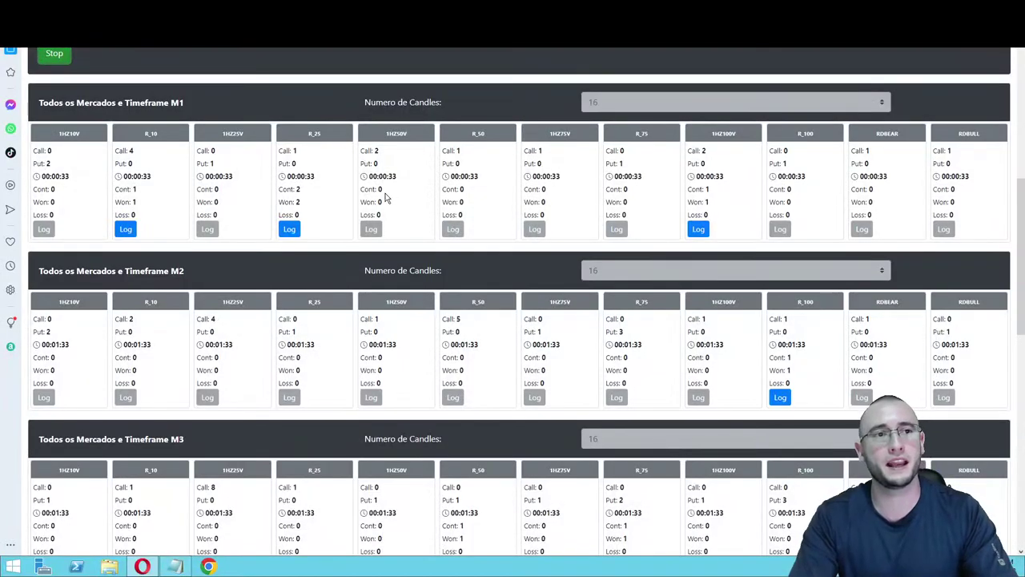
{"action": "mouse_move", "coordinate": [1022, 210]}
{"action": "left_mouse_down"}
{"action": "mouse_move", "coordinate": [1022, 265]}
{"action": "mouse_move", "coordinate": [1022, 213]}
{"action": "left_mouse_up"}
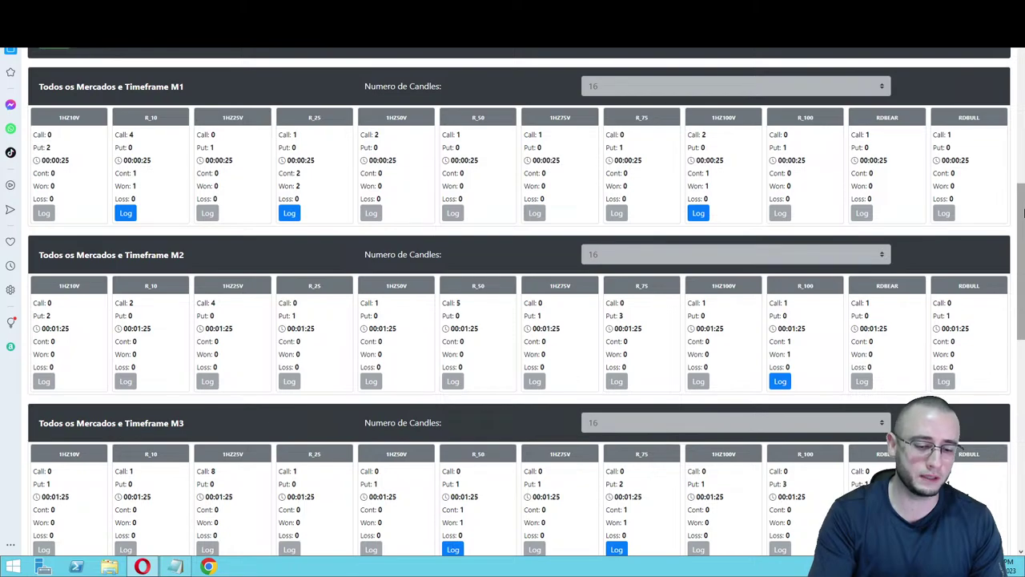
{"action": "left_click", "coordinate": [116, 213]}
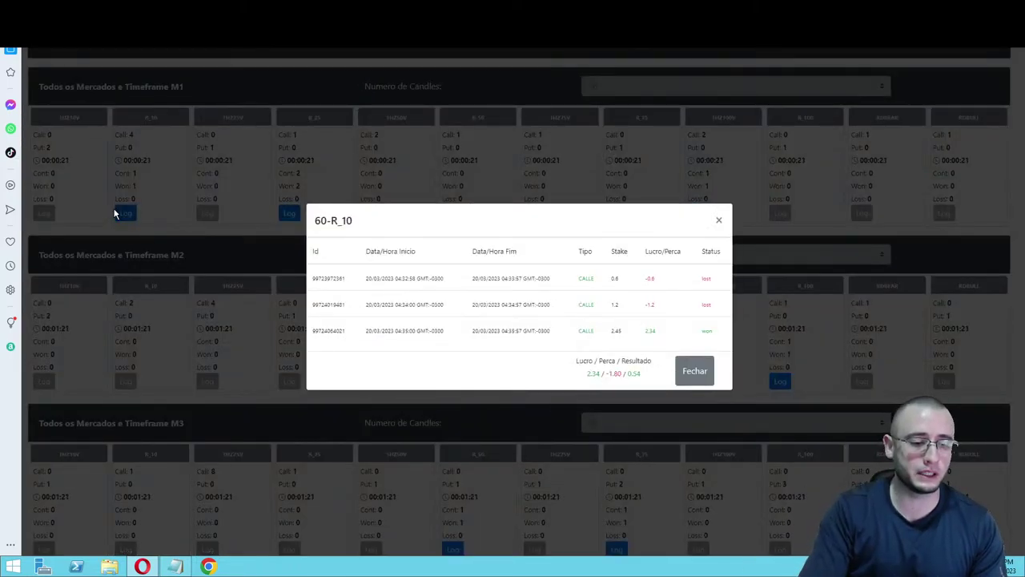
{"action": "left_click", "coordinate": [695, 371]}
{"action": "right_click", "coordinate": [695, 372]}
{"action": "left_click", "coordinate": [291, 214]}
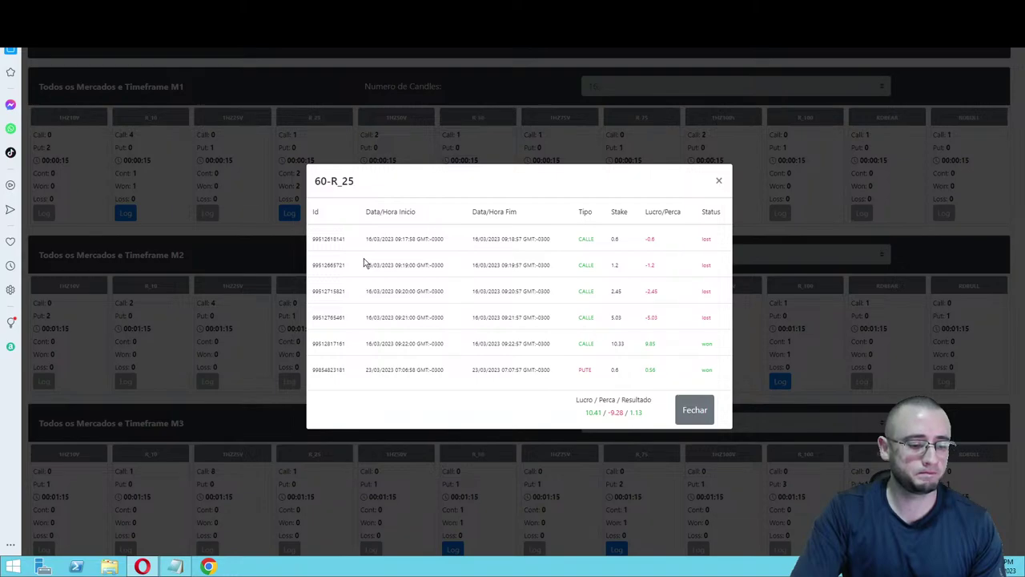
{"action": "left_click", "coordinate": [687, 409]}
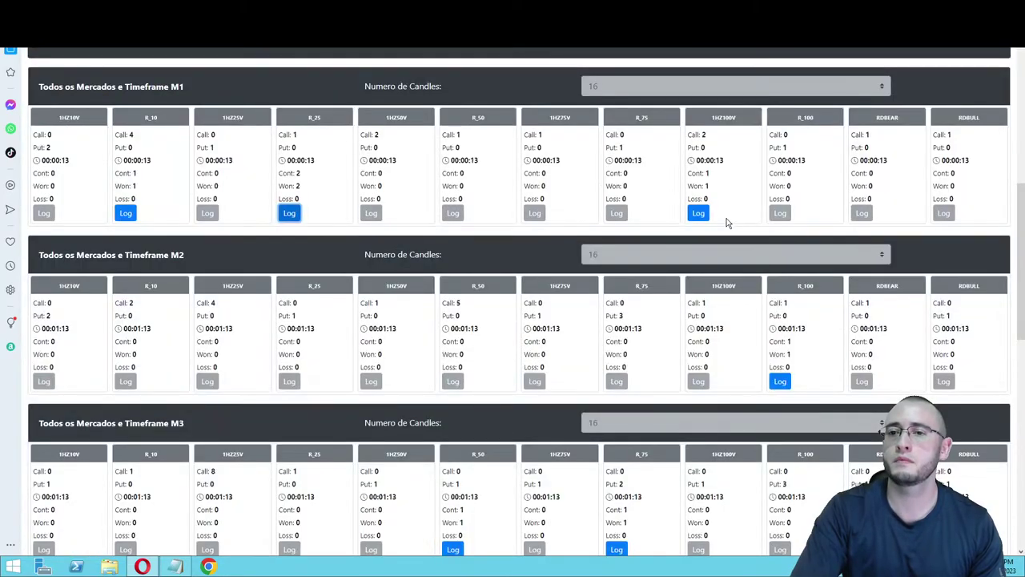
{"action": "left_click", "coordinate": [698, 213]}
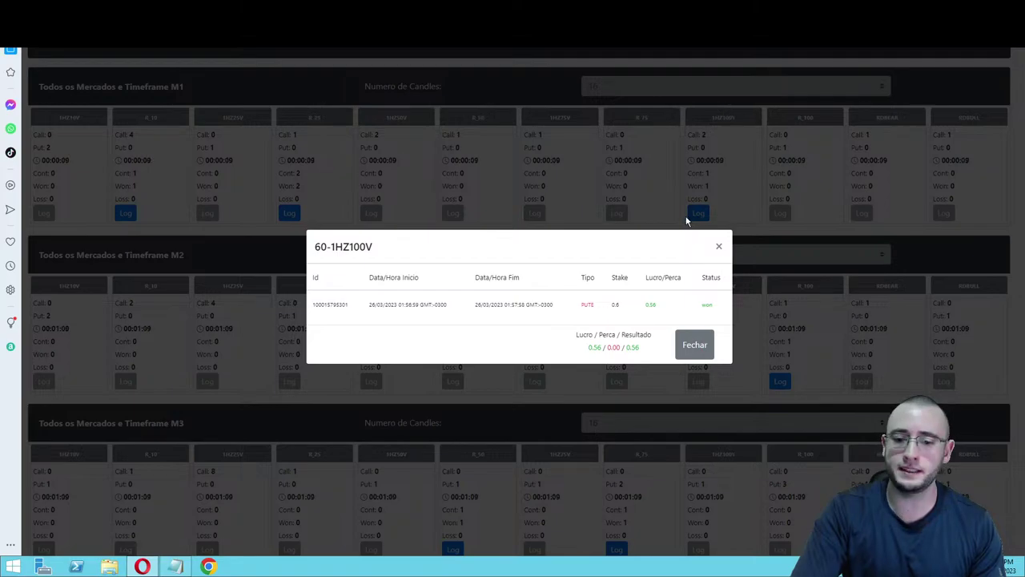
{"action": "left_click", "coordinate": [693, 344]}
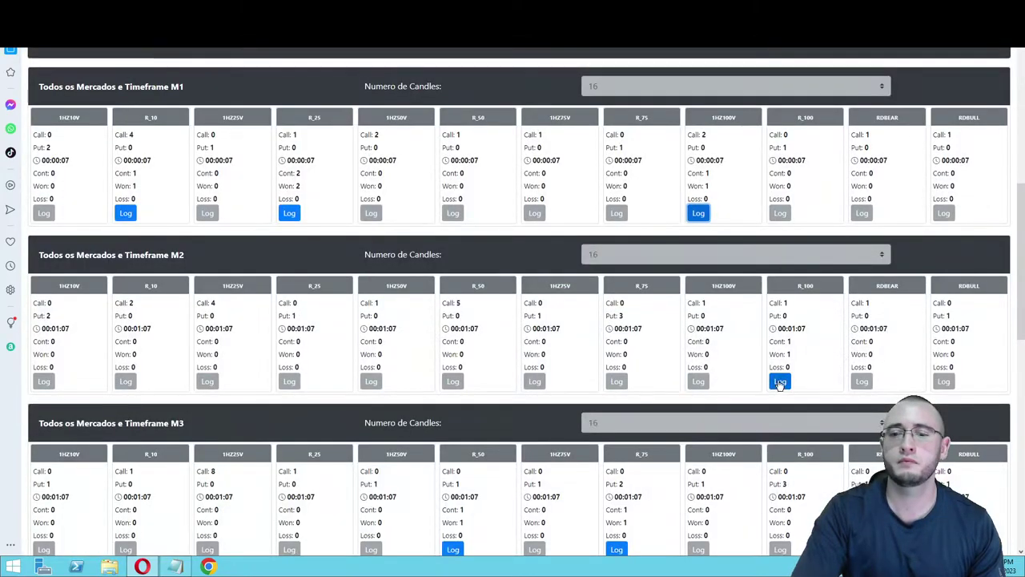
Review the trade log for R_100 in the M2 timeframe and close it
{"action": "left_click", "coordinate": [778, 381]}
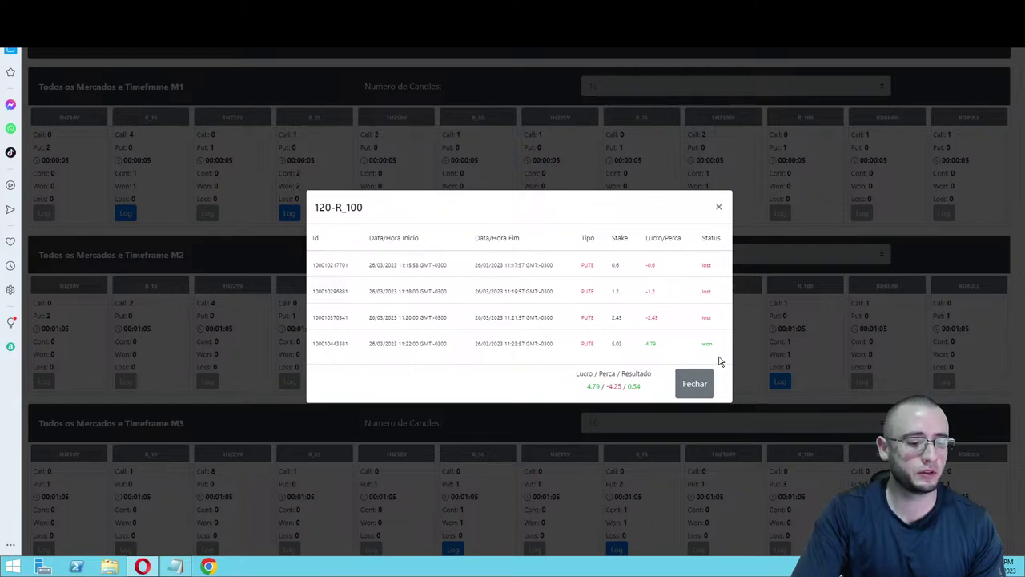
{"action": "right_click", "coordinate": [704, 385]}
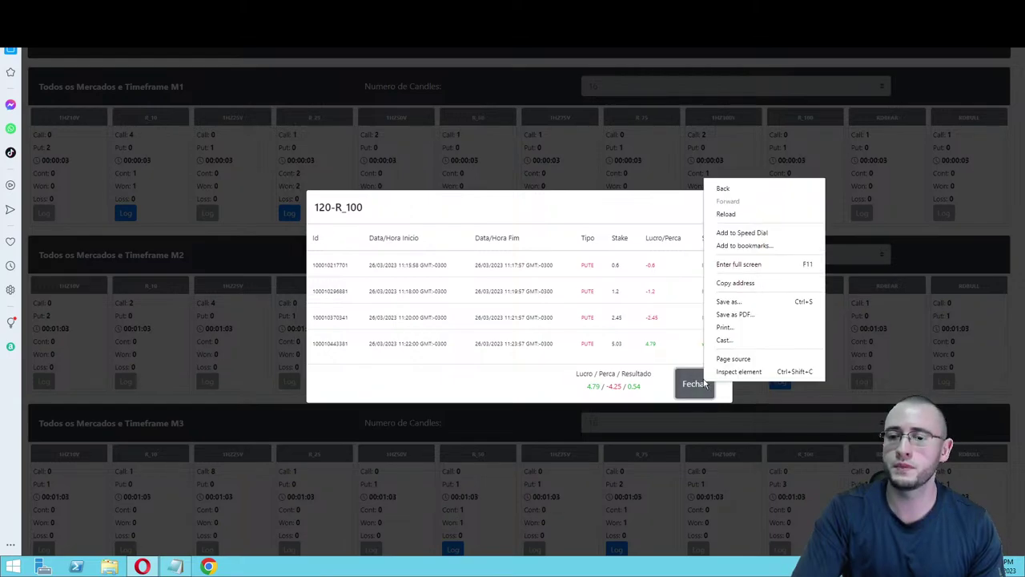
{"action": "left_click", "coordinate": [693, 385]}
Review the M3 timeframe trade logs for R_50, R_75 and RDBULL, closing each one
{"action": "scroll", "coordinate": [1021, 323], "scroll_direction": "down", "scroll_amount": 2}
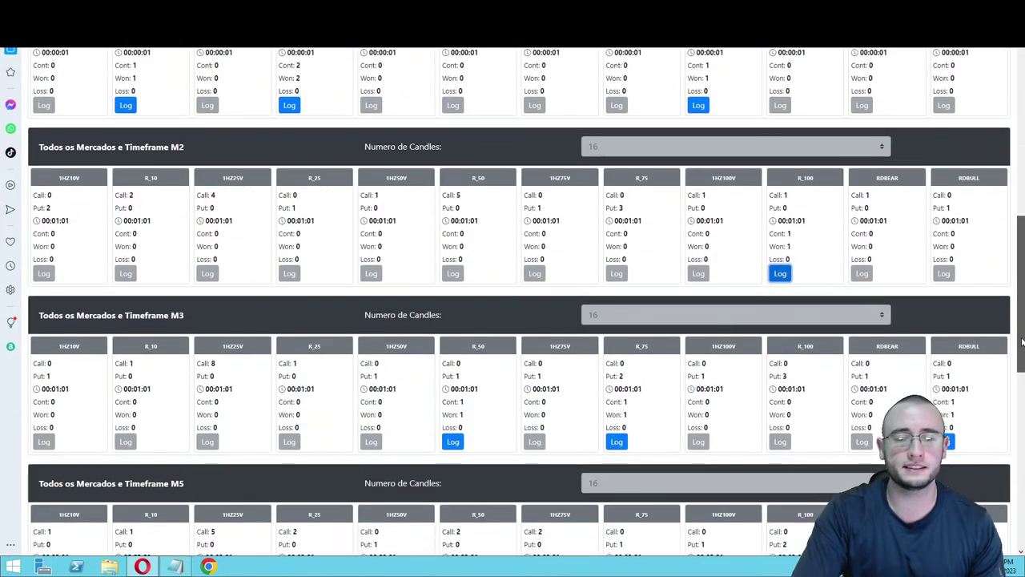
{"action": "left_click", "coordinate": [454, 379]}
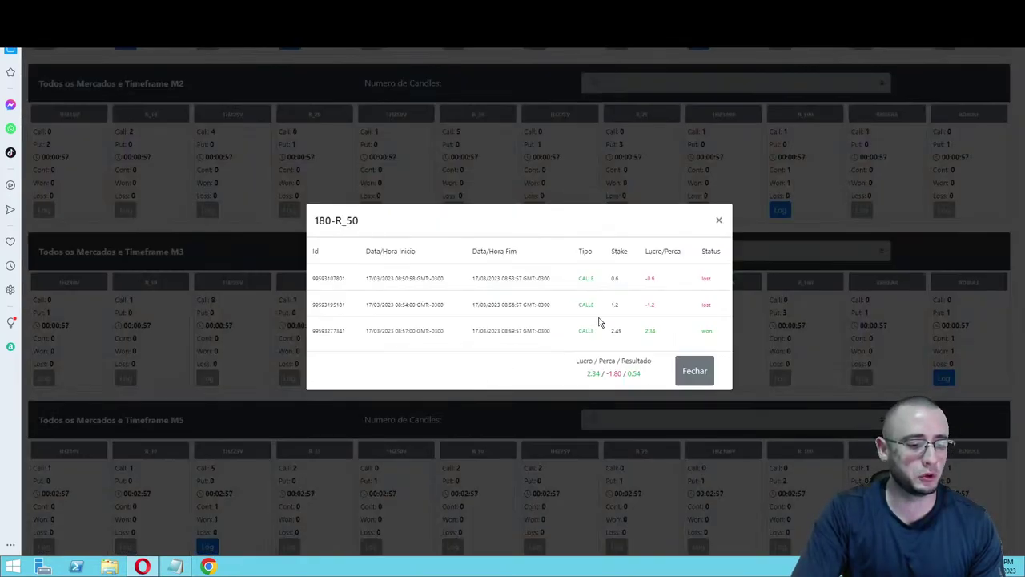
{"action": "left_click", "coordinate": [690, 370]}
{"action": "left_click", "coordinate": [615, 380]}
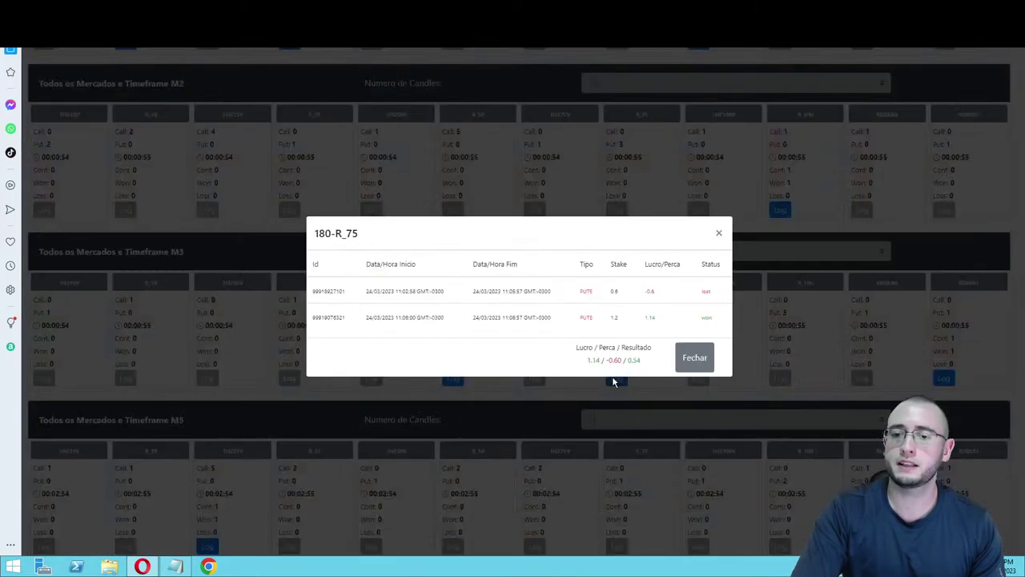
{"action": "left_click", "coordinate": [691, 368]}
{"action": "left_click", "coordinate": [944, 373]}
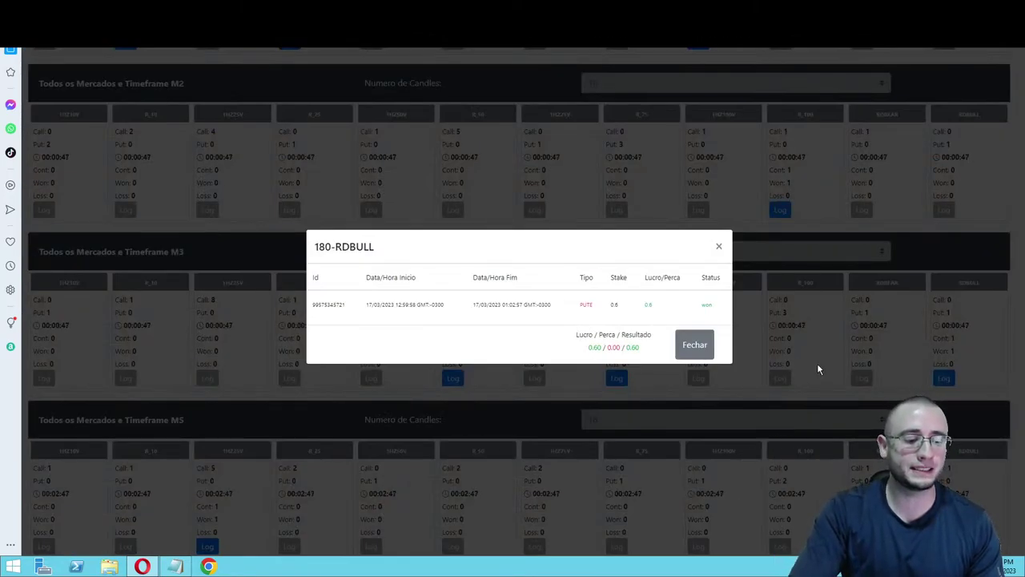
{"action": "left_click", "coordinate": [694, 346]}
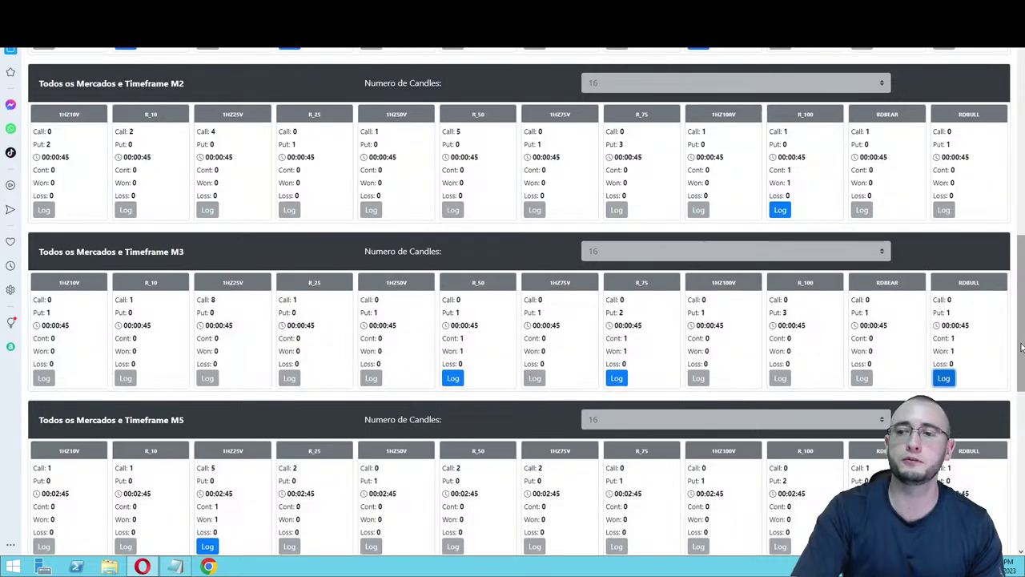
Review the M5 trade log for 1HZ25V, close it and look over the M10, M15 and M30 sections
{"action": "scroll", "coordinate": [1021, 346], "scroll_direction": "down", "scroll_amount": 2}
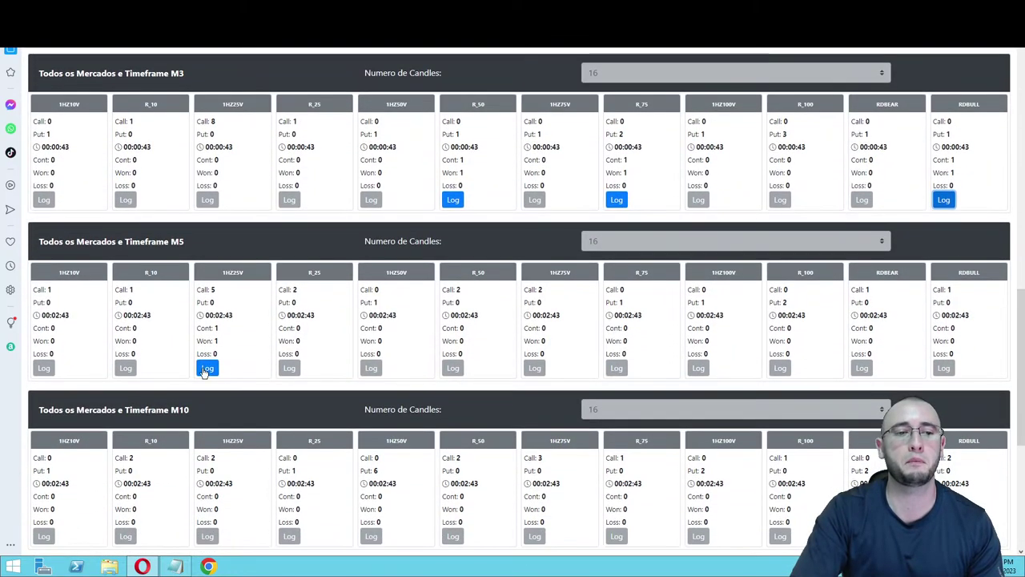
{"action": "left_click", "coordinate": [206, 370]}
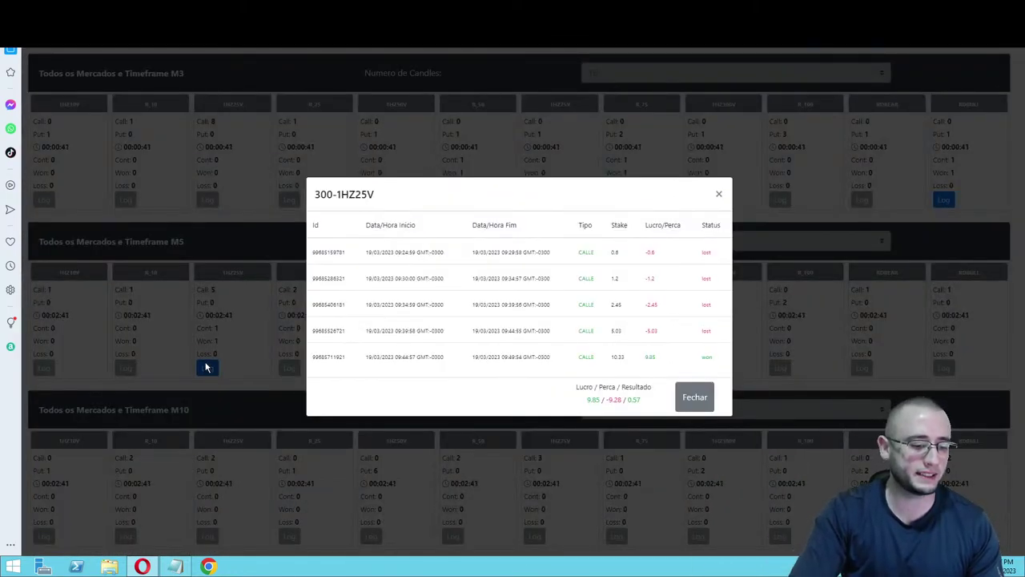
{"action": "left_click", "coordinate": [694, 392]}
{"action": "left_click_drag", "start_coordinate": [1021, 393], "coordinate": [1018, 482]}
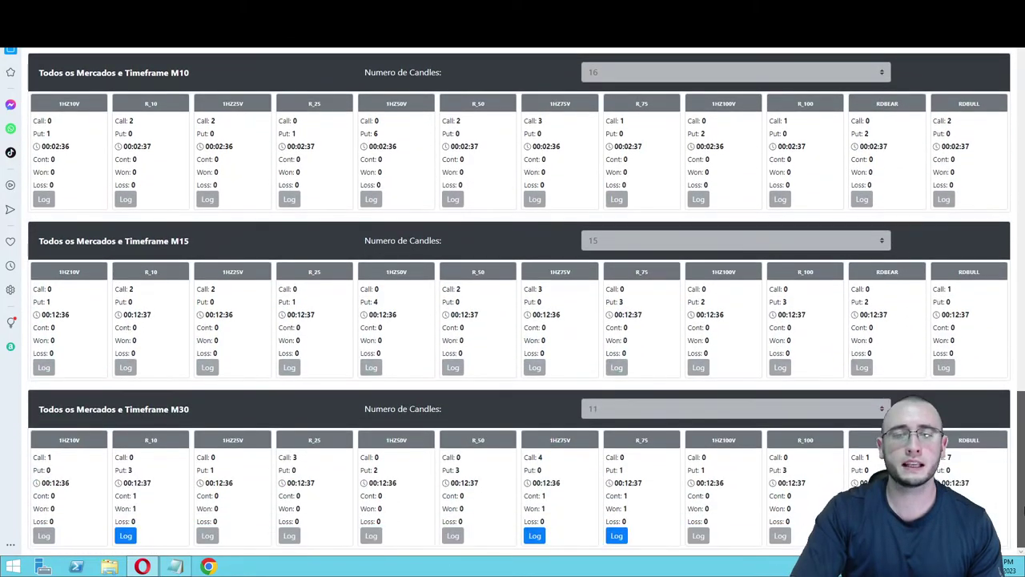
Review the M30 timeframe trade logs for R_10, 1HZ75V and R_75, closing each one
{"action": "left_click", "coordinate": [125, 536]}
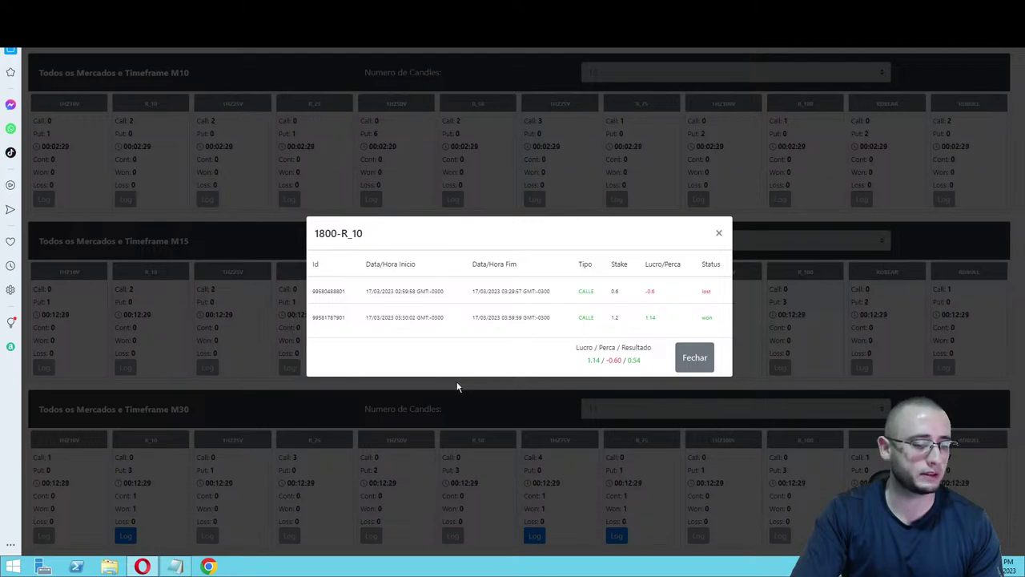
{"action": "left_click", "coordinate": [697, 356]}
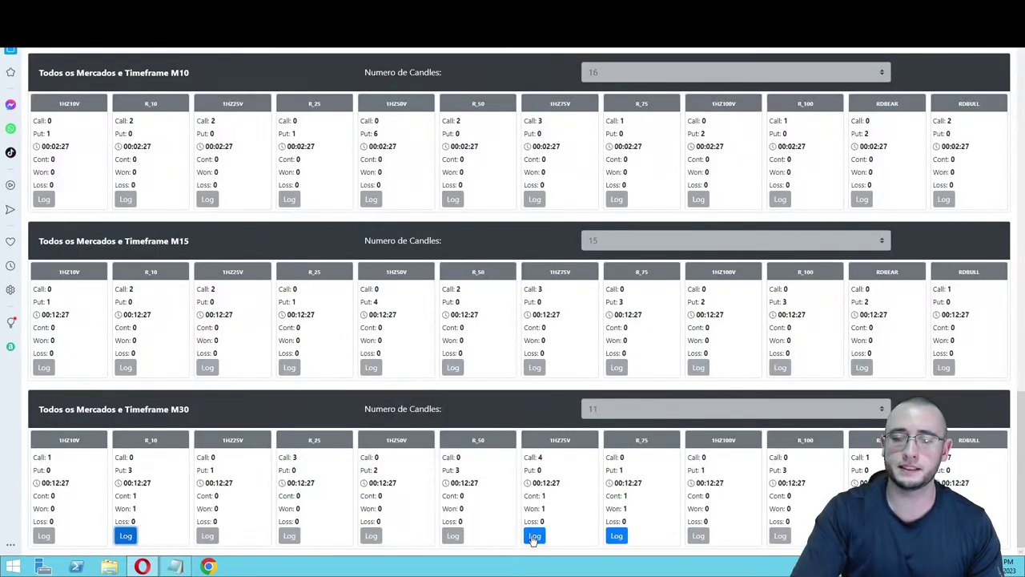
{"action": "left_click", "coordinate": [532, 536]}
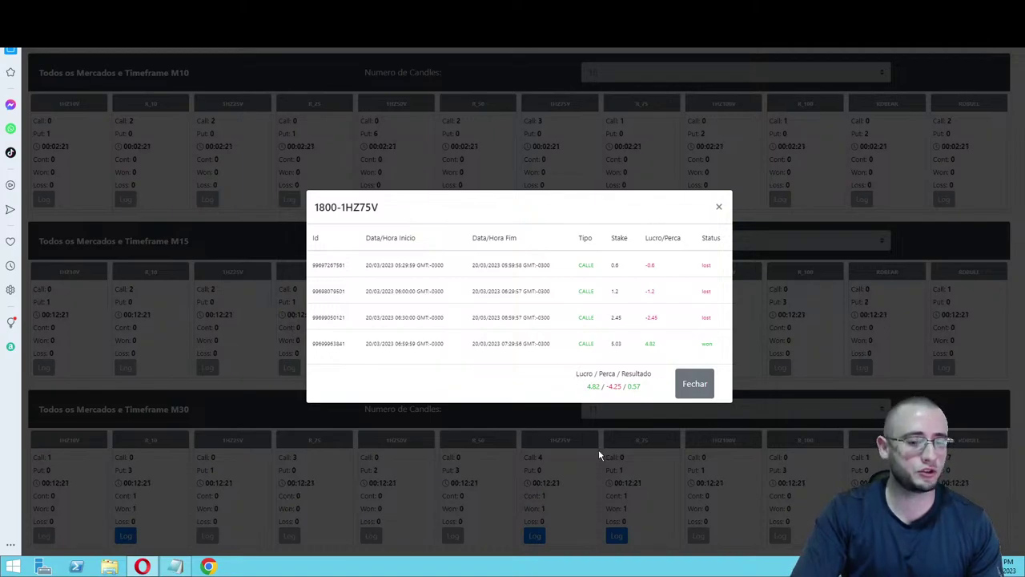
{"action": "left_click", "coordinate": [690, 387]}
{"action": "left_click", "coordinate": [618, 534]}
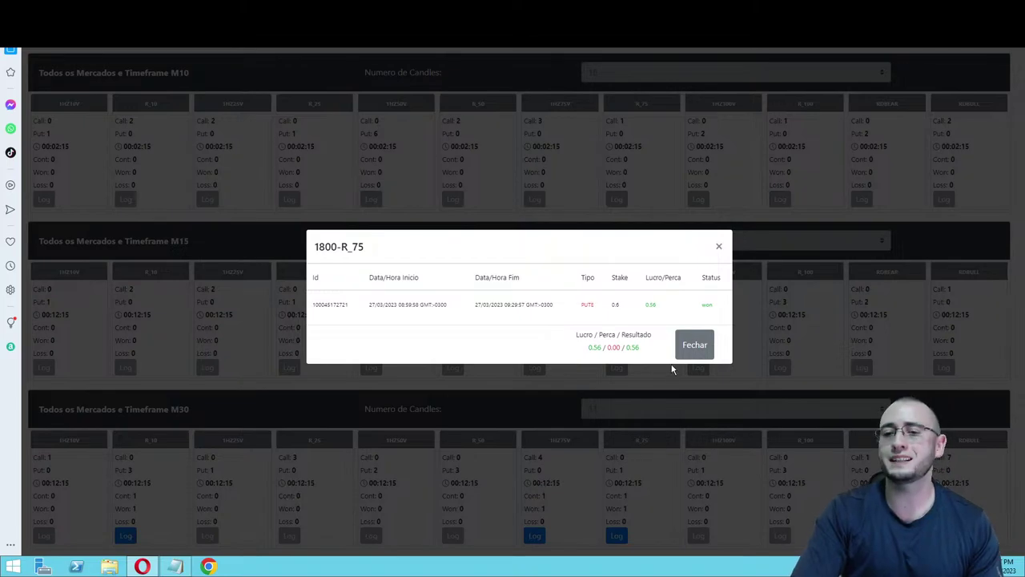
{"action": "left_click", "coordinate": [693, 346]}
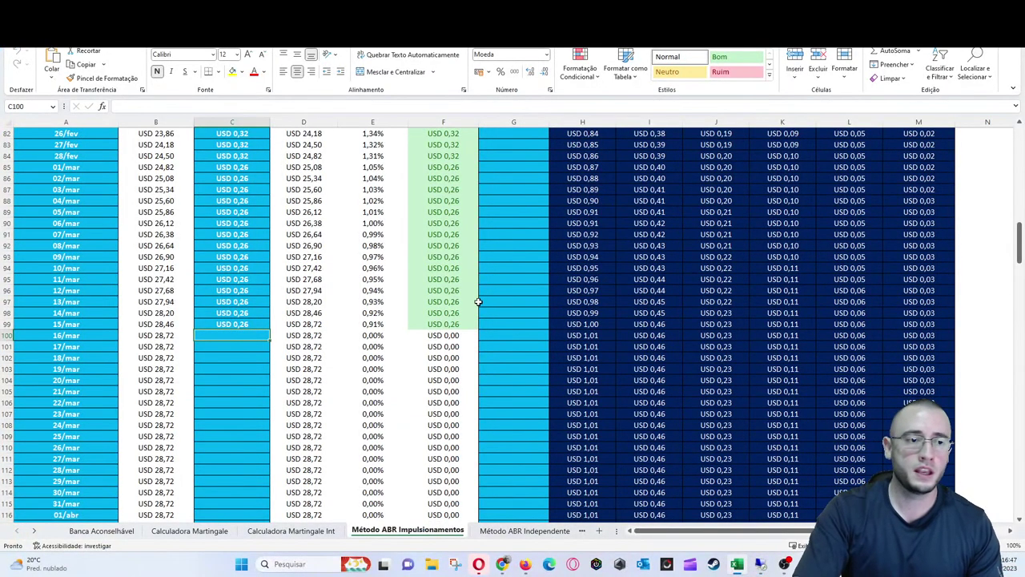
Enter 0,55 as the 16/mar gain in column C of the Método ABR Impulsionamentos sheet
{"action": "left_click_drag", "start_coordinate": [73, 336], "coordinate": [73, 458]}
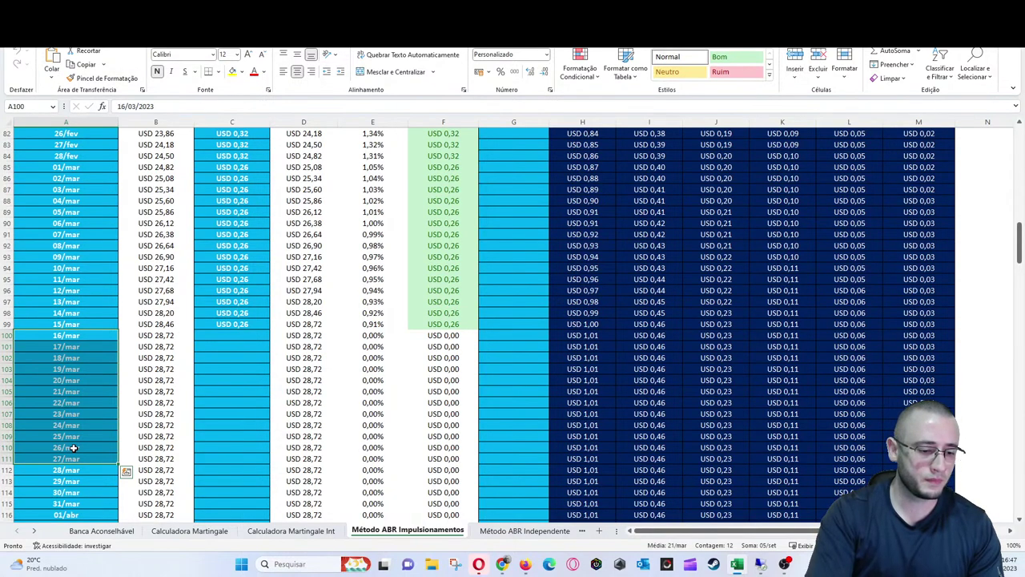
{"action": "left_click", "coordinate": [216, 332]}
{"action": "type", "text": "0,55"}
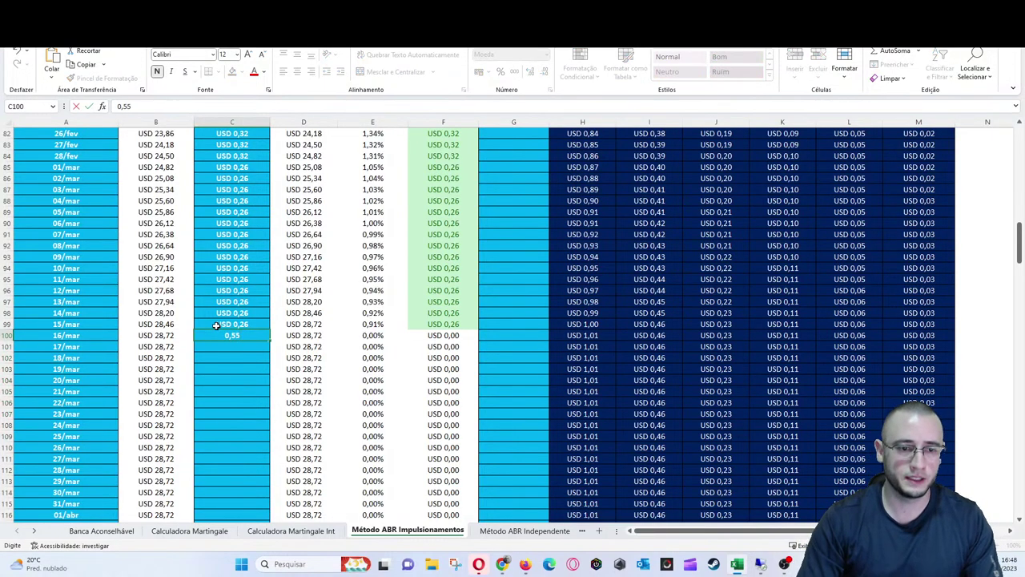
{"action": "key", "text": "ctrl+Return"}
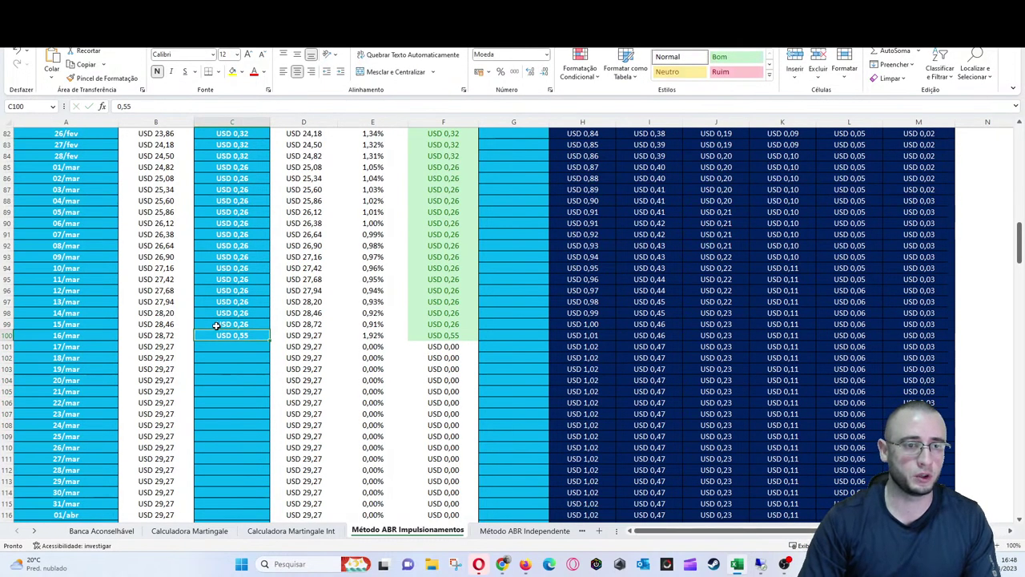
Copy the 16/mar gain of USD 0,55 into each column C cell from 17/mar through 27/mar
{"action": "key", "text": "ctrl+c"}
{"action": "key", "text": "Down"}
{"action": "key", "text": "ctrl+v"}
{"action": "key", "text": "Down"}
{"action": "key", "text": "ctrl+v"}
{"action": "key", "text": "Down"}
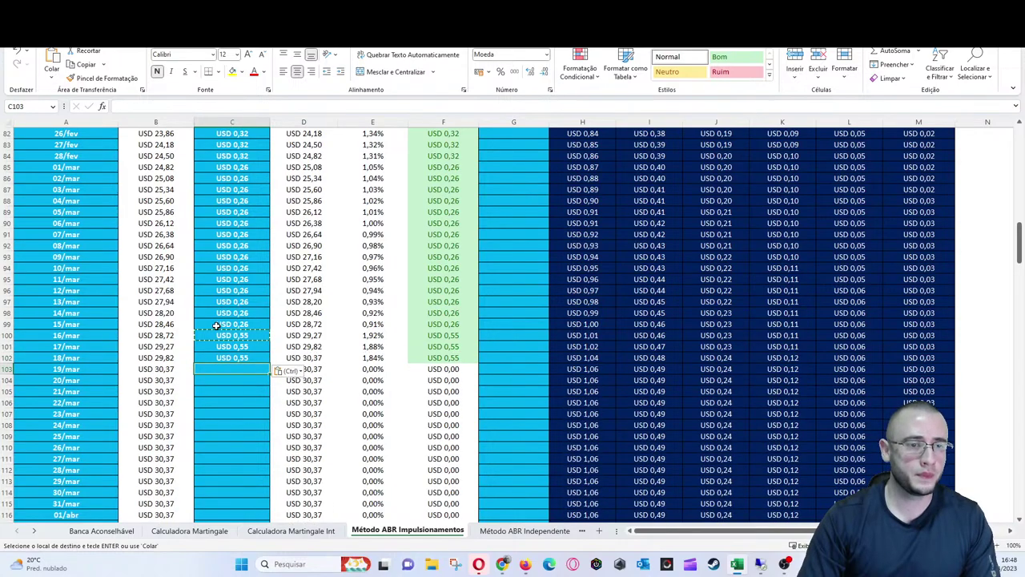
{"action": "key", "text": "ctrl+v"}
{"action": "key", "text": "Down"}
{"action": "key", "text": "ctrl+v"}
{"action": "key", "text": "Down"}
{"action": "key", "text": "ctrl+v"}
{"action": "key", "text": "Down"}
{"action": "key", "text": "ctrl+v"}
{"action": "key", "text": "Down"}
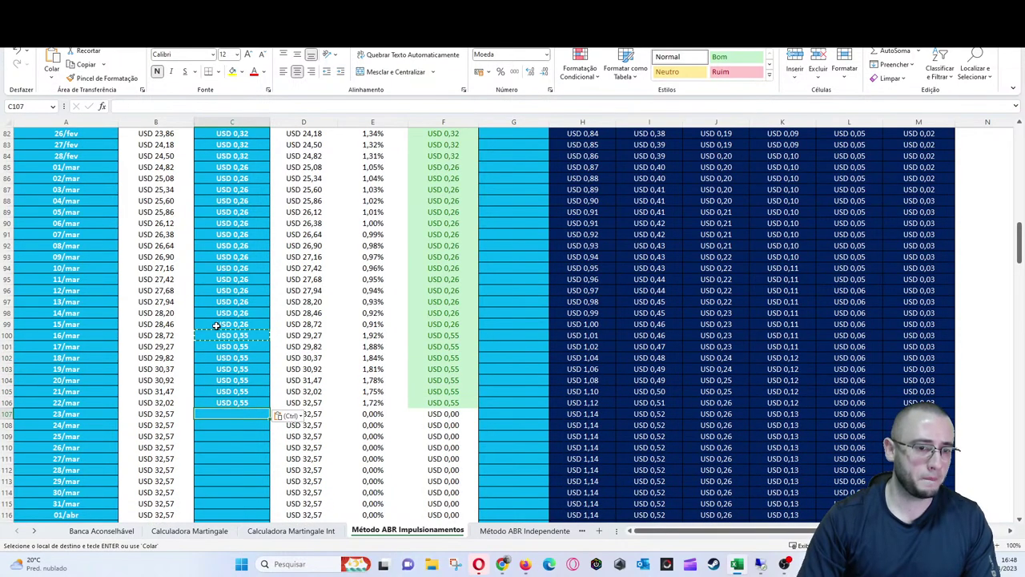
{"action": "key", "text": "ctrl+v"}
{"action": "key", "text": "Down"}
{"action": "key", "text": "ctrl+v"}
{"action": "key", "text": "Down"}
{"action": "key", "text": "ctrl+v"}
{"action": "key", "text": "Down"}
{"action": "key", "text": "ctrl+v"}
{"action": "key", "text": "Down"}
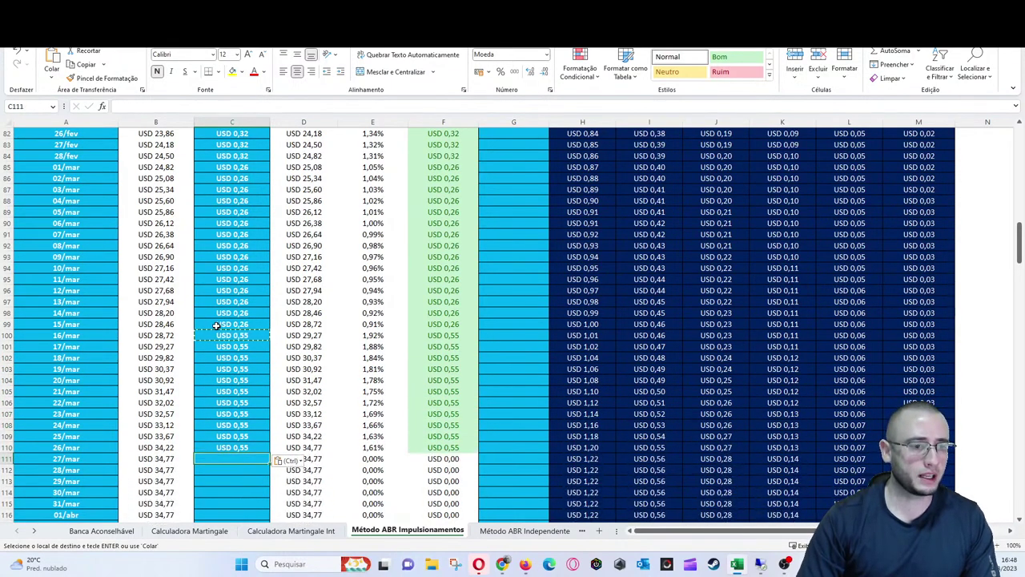
{"action": "key", "text": "ctrl+v"}
Examine the daily percentages in column E and the balances in column B for 16/mar to 27/mar
{"action": "key", "text": "Right"}
{"action": "key", "text": "Right"}
{"action": "key", "text": "Up"}
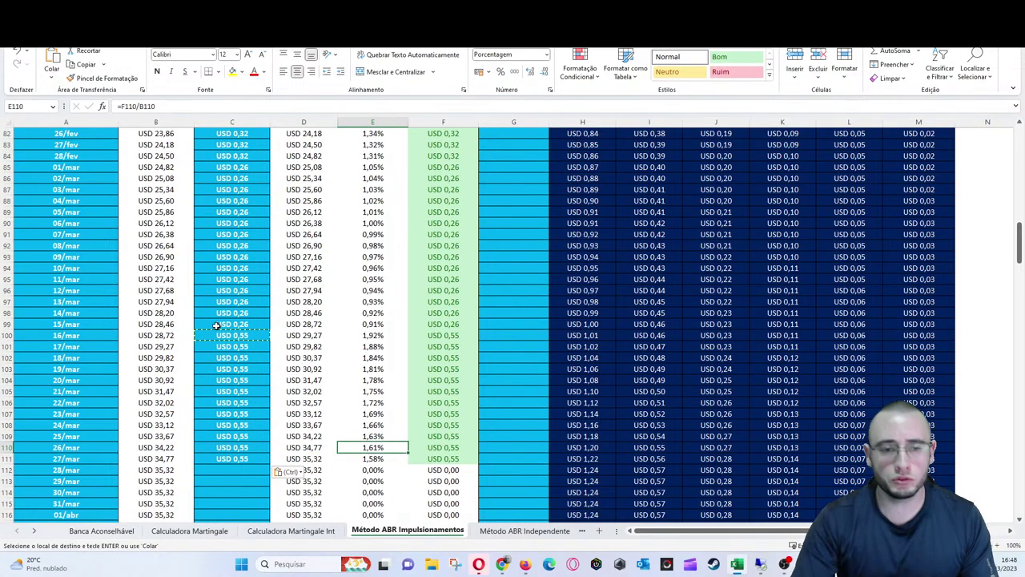
{"action": "left_click_drag", "start_coordinate": [365, 334], "coordinate": [387, 454]}
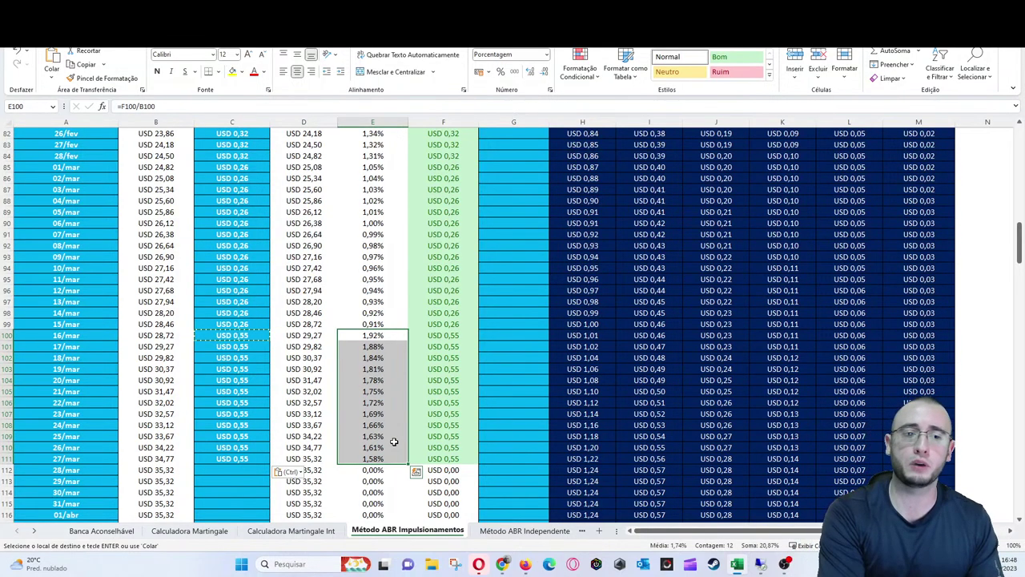
{"action": "left_click", "coordinate": [162, 391]}
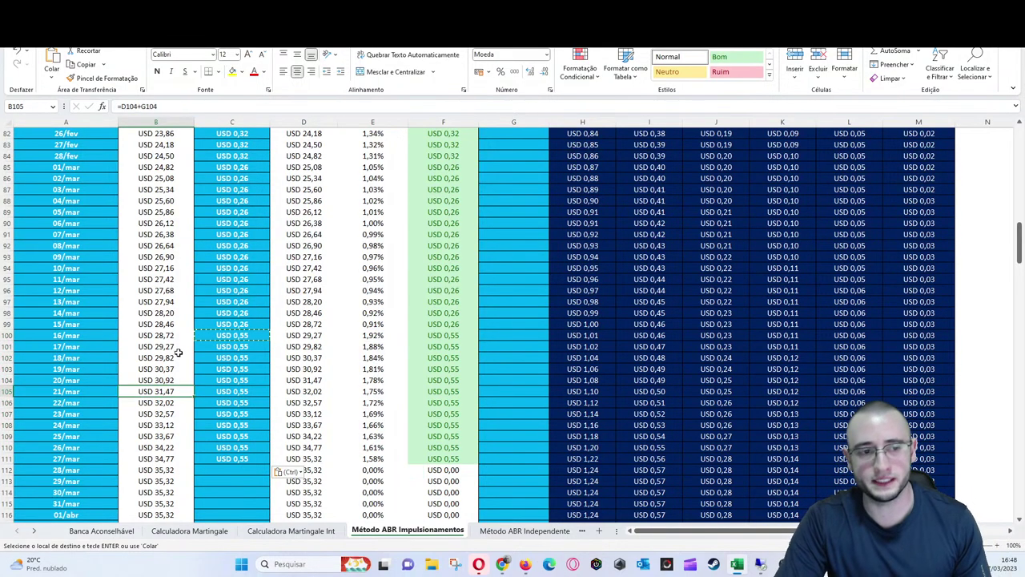
{"action": "left_click_drag", "start_coordinate": [165, 335], "coordinate": [164, 454]}
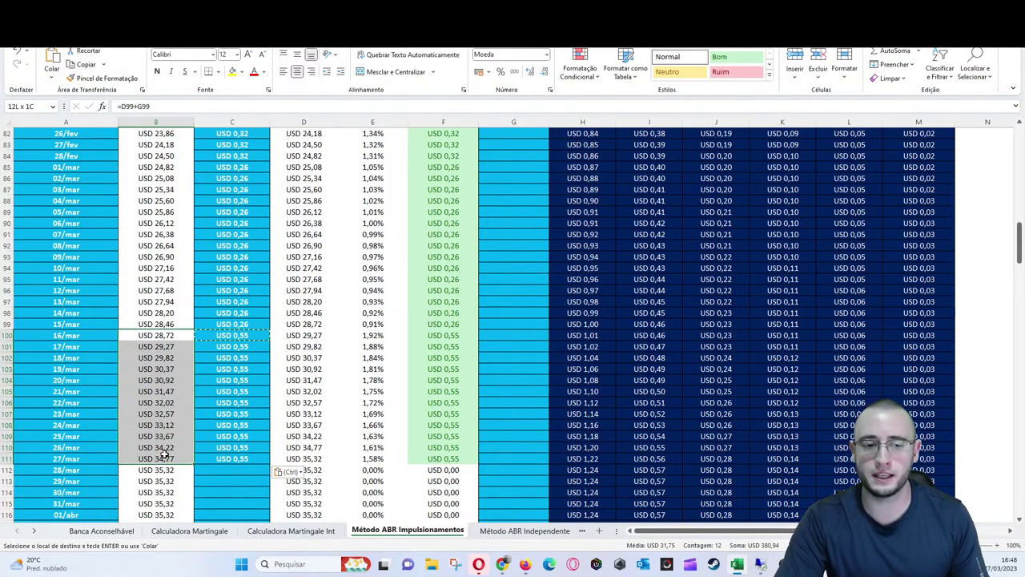
{"action": "left_click", "coordinate": [247, 335]}
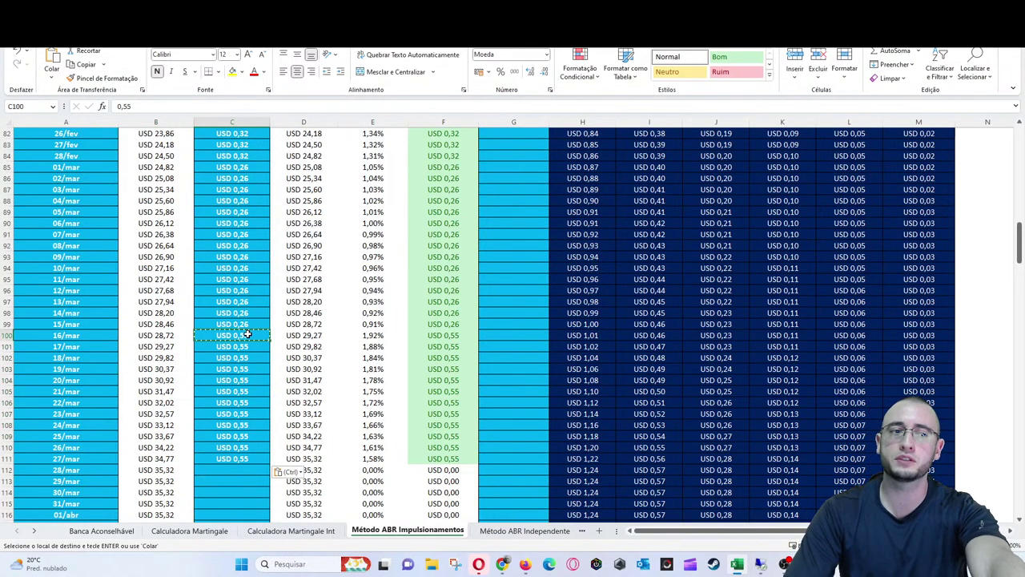
Browse through the workbook's sheets and open the Março sheet
{"action": "left_click", "coordinate": [35, 532]}
{"action": "left_click", "coordinate": [36, 533]}
{"action": "left_click", "coordinate": [35, 532]}
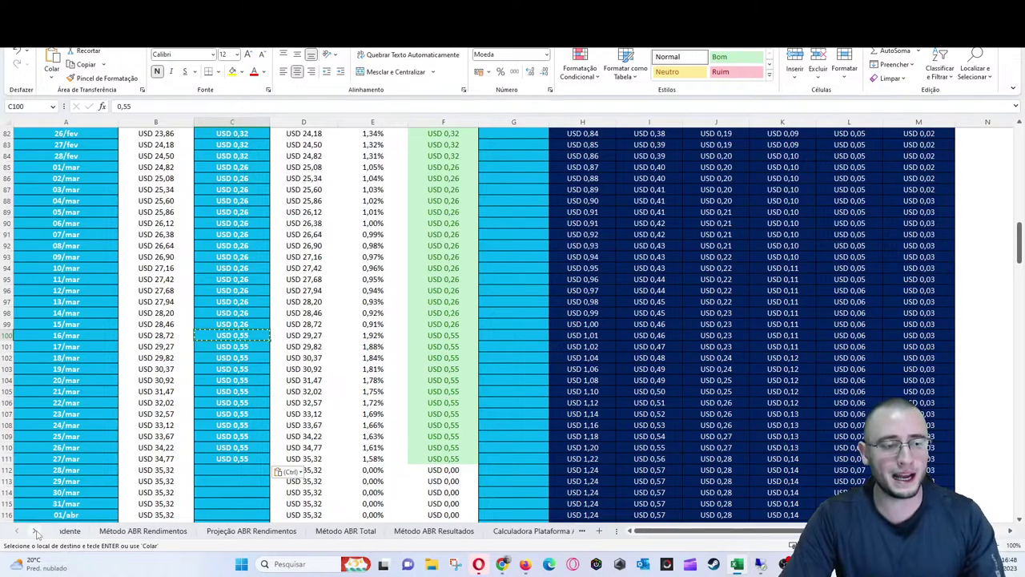
{"action": "left_click", "coordinate": [35, 533]}
{"action": "left_click", "coordinate": [35, 533]}
{"action": "left_click", "coordinate": [35, 533]}
{"action": "left_click", "coordinate": [35, 533]}
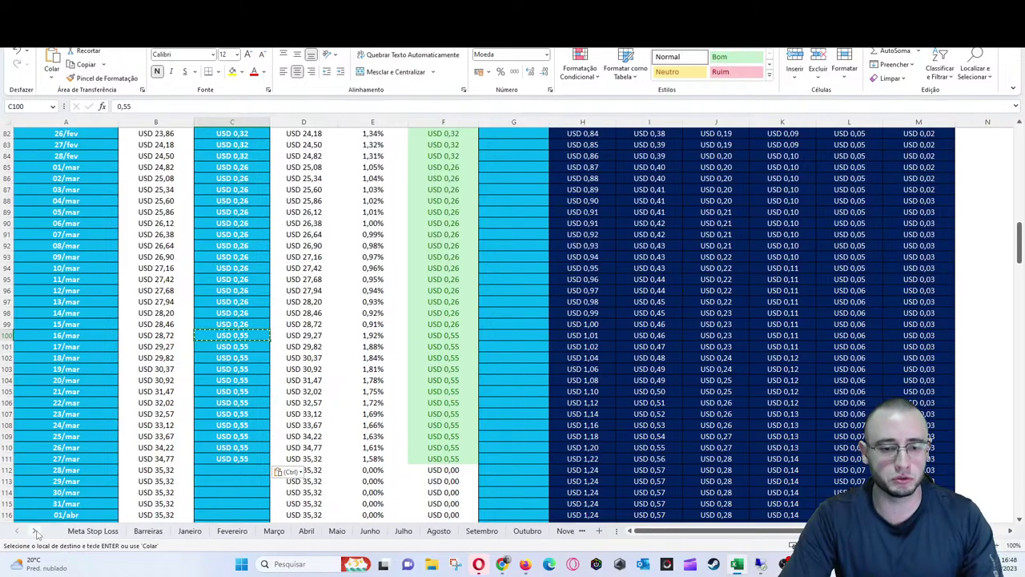
{"action": "left_click", "coordinate": [274, 530]}
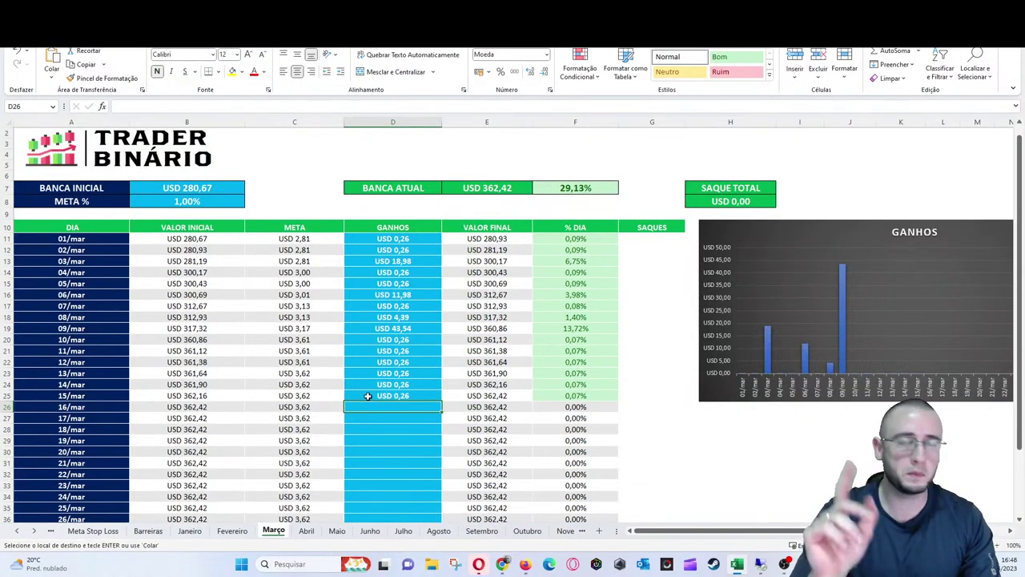
Enter 0,55 as the GANHOS value for 16/mar
{"action": "type", "text": "0,"}
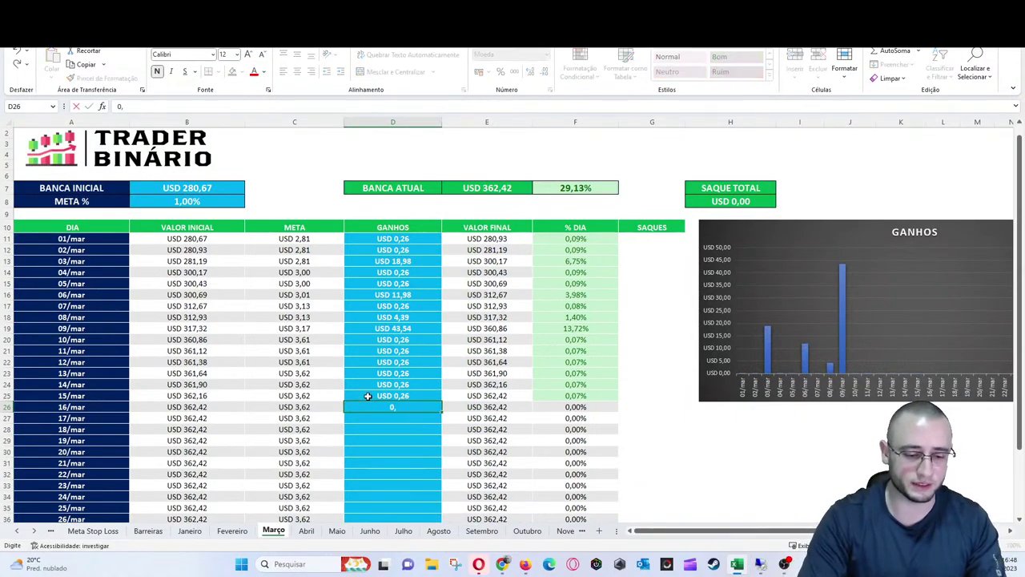
{"action": "type", "text": "55"}
{"action": "key", "text": "Return"}
{"action": "key", "text": "Up"}
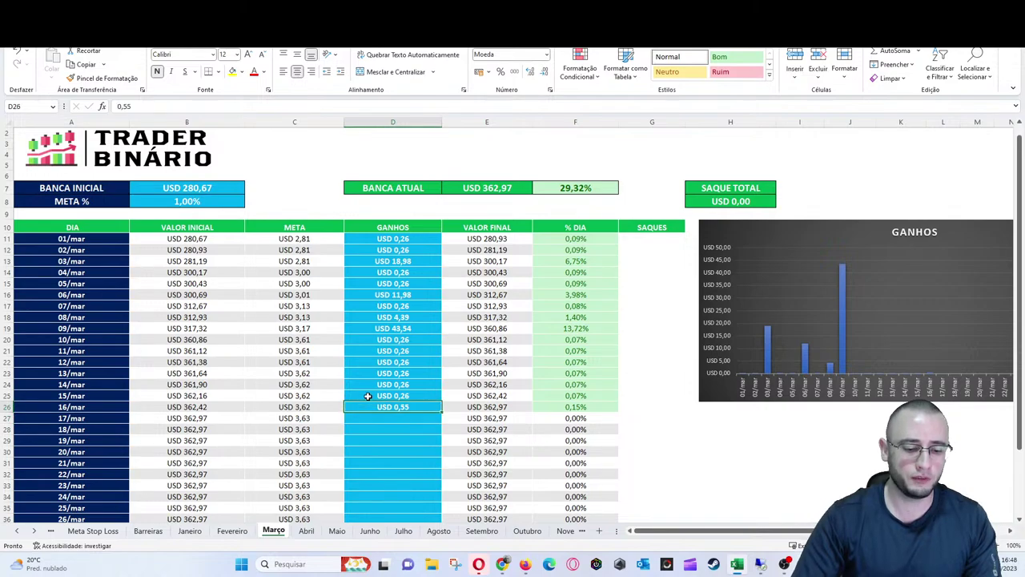
Copy the 16/mar GANHOS value into each day from 17/mar through 27/mar and end the copy mode
{"action": "key", "text": "ctrl+c"}
{"action": "key", "text": "Down"}
{"action": "key", "text": "ctrl+v"}
{"action": "key", "text": "Down"}
{"action": "key", "text": "ctrl+v"}
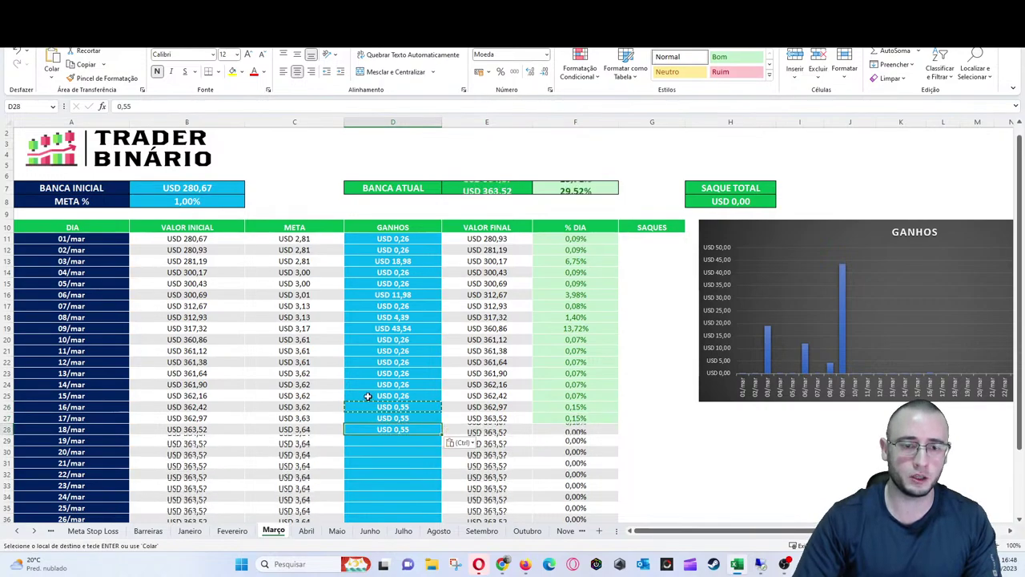
{"action": "key", "text": "Down"}
{"action": "key", "text": "ctrl+v"}
{"action": "key", "text": "Down"}
{"action": "key", "text": "ctrl+v"}
{"action": "key", "text": "Down"}
{"action": "key", "text": "ctrl+v"}
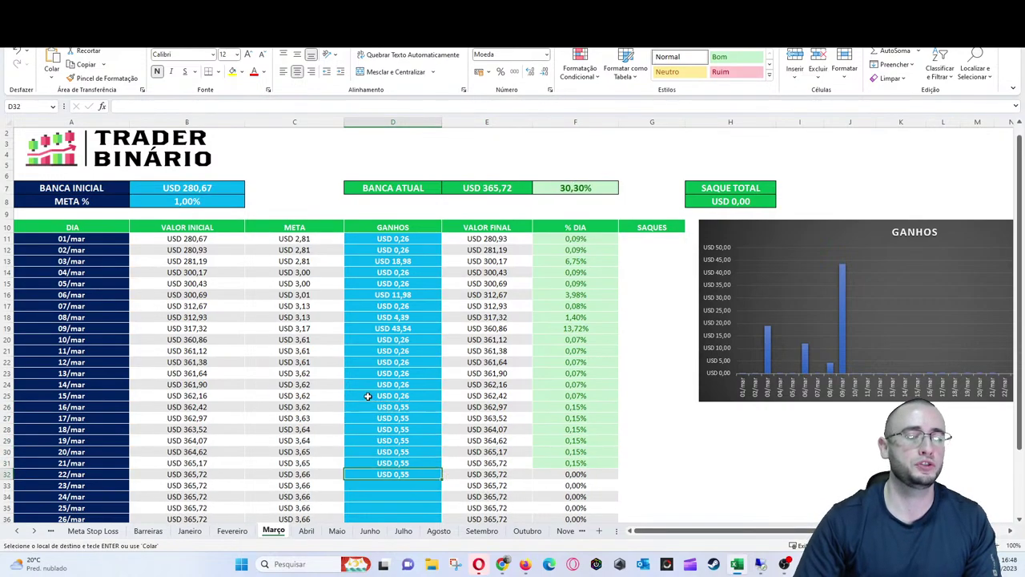
{"action": "key", "text": "Down"}
{"action": "key", "text": "ctrl+v"}
{"action": "key", "text": "Down"}
{"action": "key", "text": "ctrl+v"}
{"action": "key", "text": "Down"}
{"action": "key", "text": "ctrl+v"}
{"action": "key", "text": "Down"}
{"action": "key", "text": "ctrl+v"}
{"action": "key", "text": "Down"}
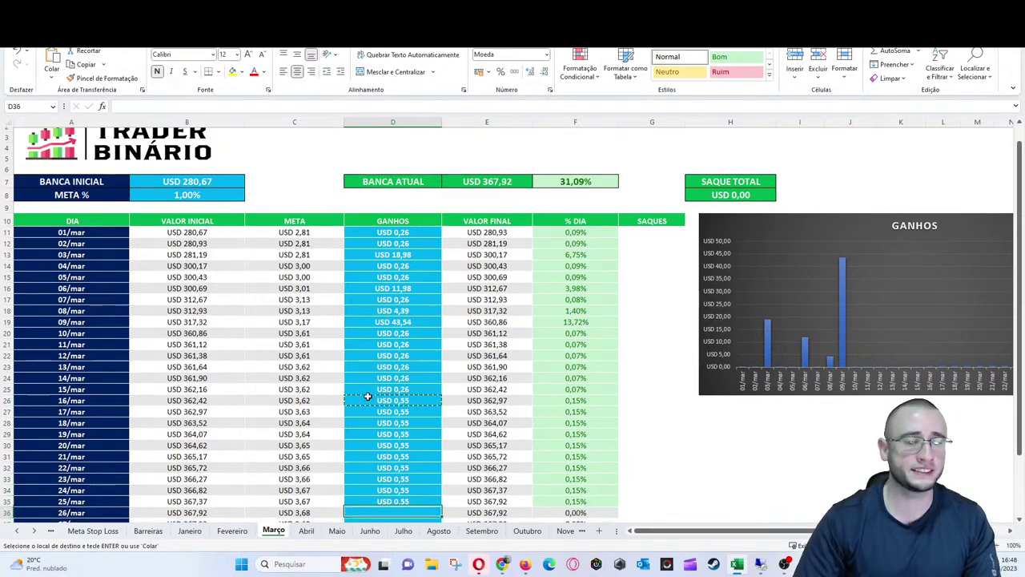
{"action": "key", "text": "ctrl+v"}
{"action": "key", "text": "Down"}
{"action": "key", "text": "ctrl+v"}
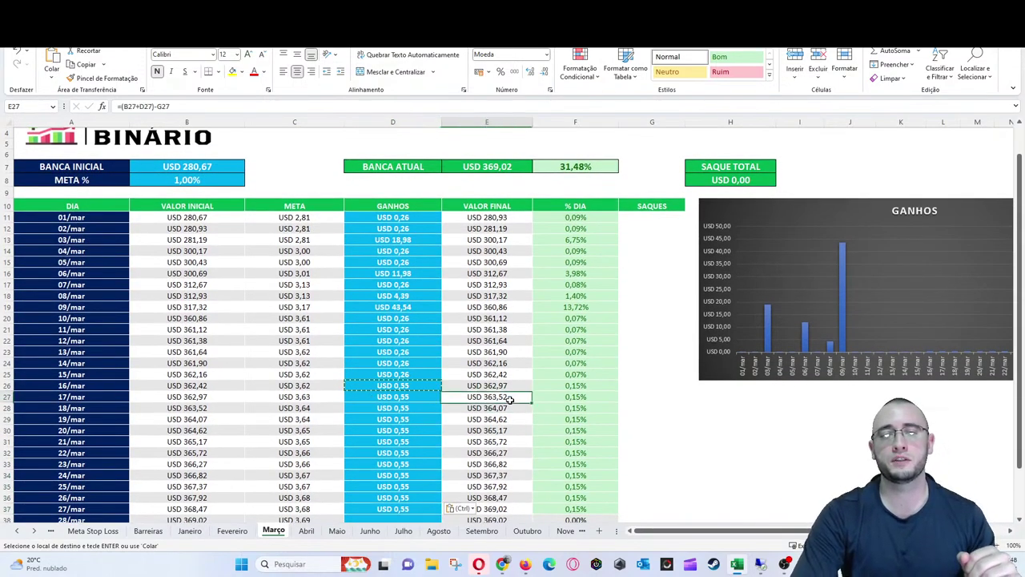
{"action": "left_click", "coordinate": [492, 397]}
{"action": "left_click", "coordinate": [433, 319]}
{"action": "key", "text": "Escape"}
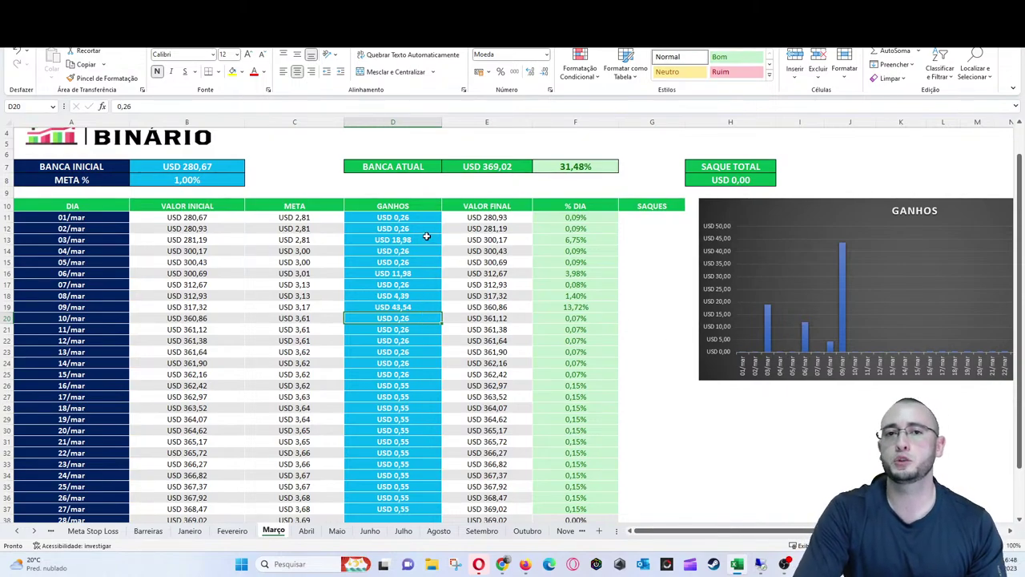
Examine the BANCA INICIAL, the 28/mar initial value, and the 09/mar gain and daily percentage
{"action": "left_click", "coordinate": [229, 166]}
{"action": "scroll", "coordinate": [336, 270], "scroll_direction": "down", "scroll_amount": 1}
{"action": "left_click", "coordinate": [209, 487]}
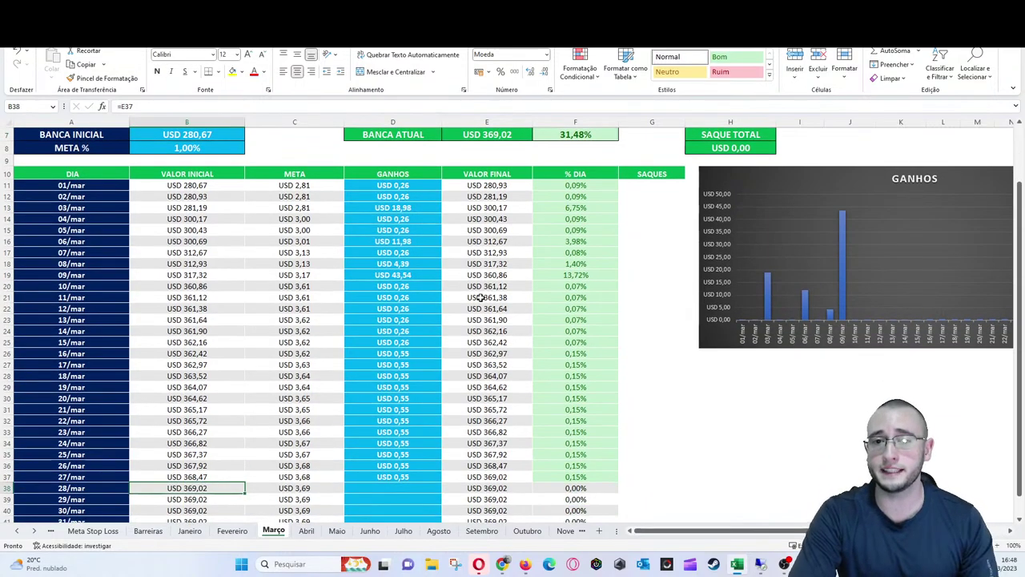
{"action": "left_click", "coordinate": [415, 276]}
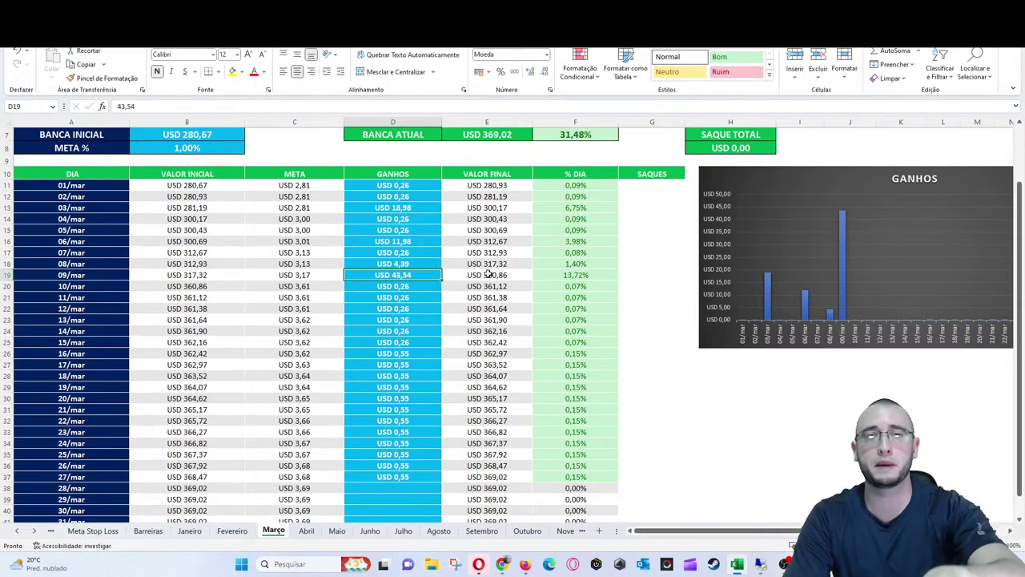
{"action": "left_click", "coordinate": [124, 275]}
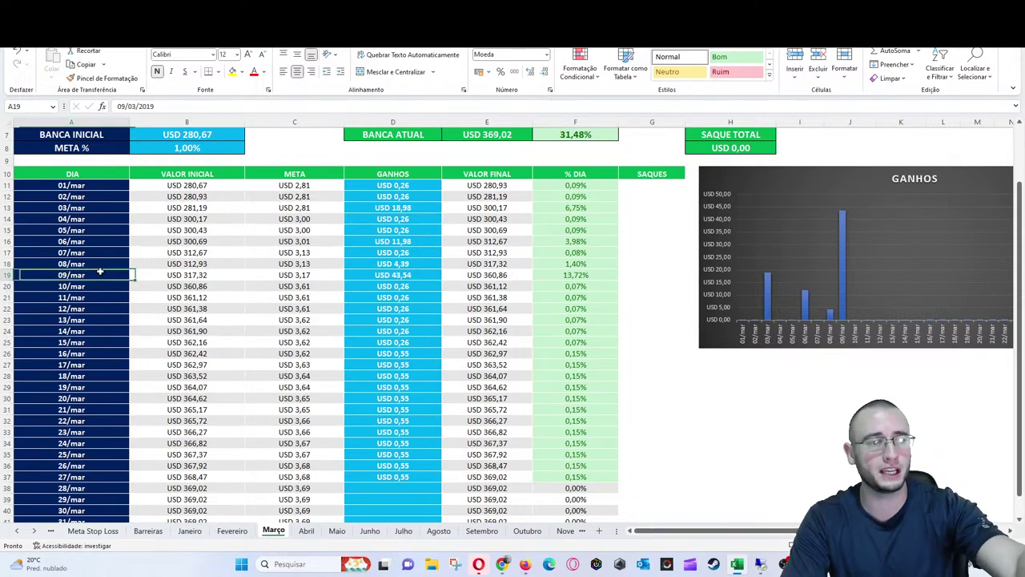
{"action": "left_click", "coordinate": [570, 276]}
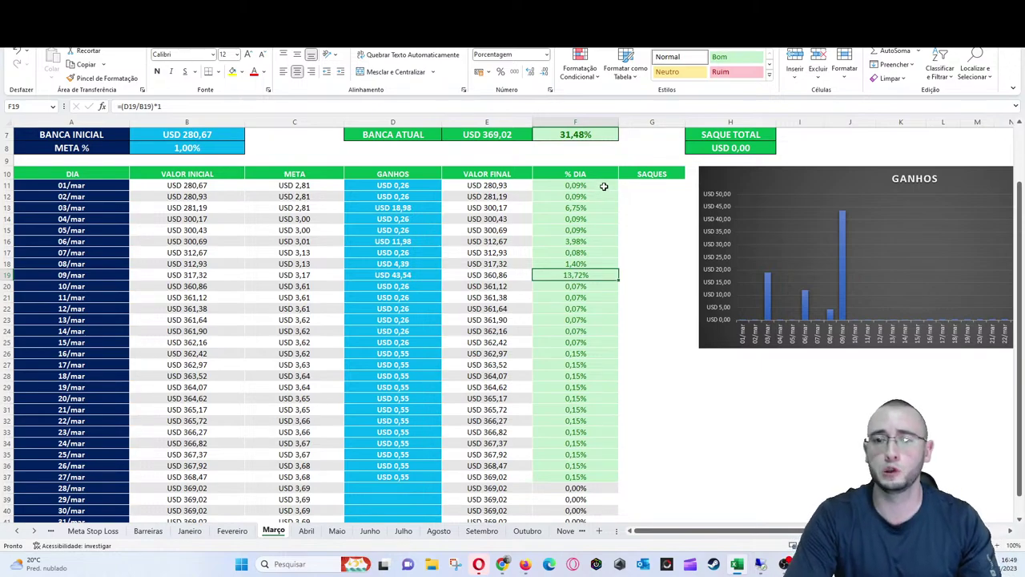
Compare the % DIA values for 01/mar to 27/mar with those for 01/mar to 09/mar
{"action": "left_click_drag", "start_coordinate": [604, 186], "coordinate": [597, 476]}
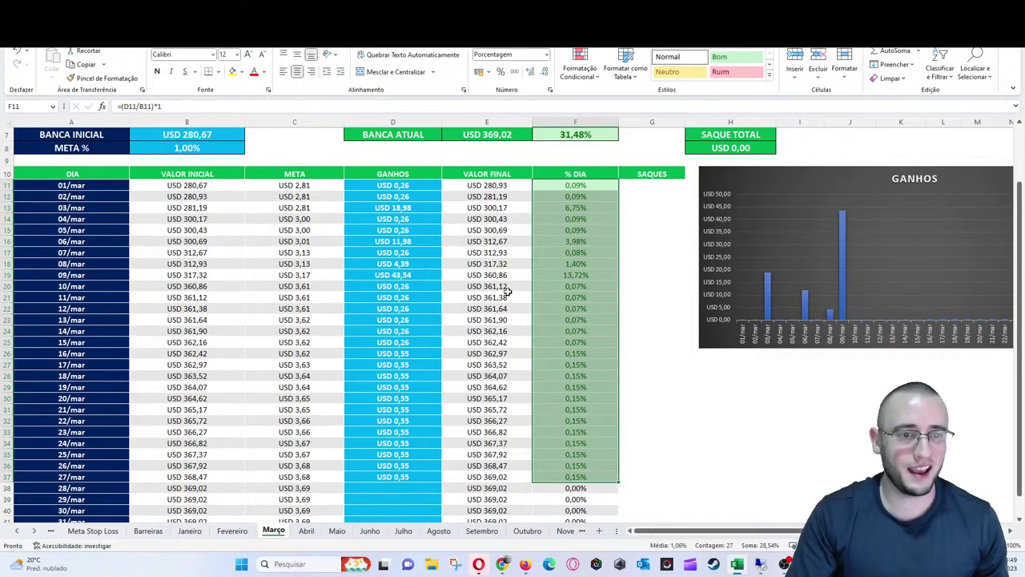
{"action": "left_click", "coordinate": [652, 287]}
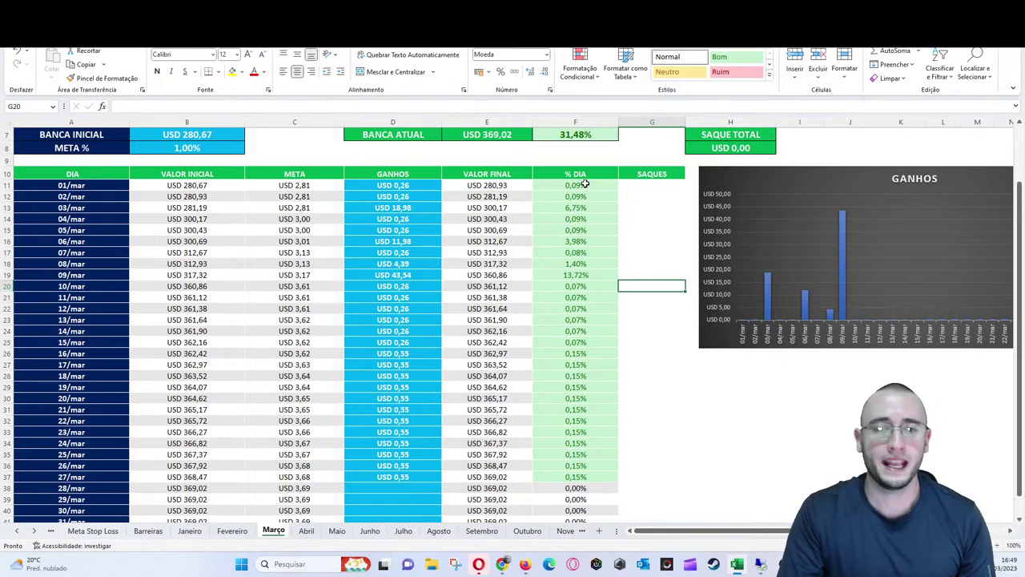
{"action": "left_click_drag", "start_coordinate": [583, 185], "coordinate": [578, 275]}
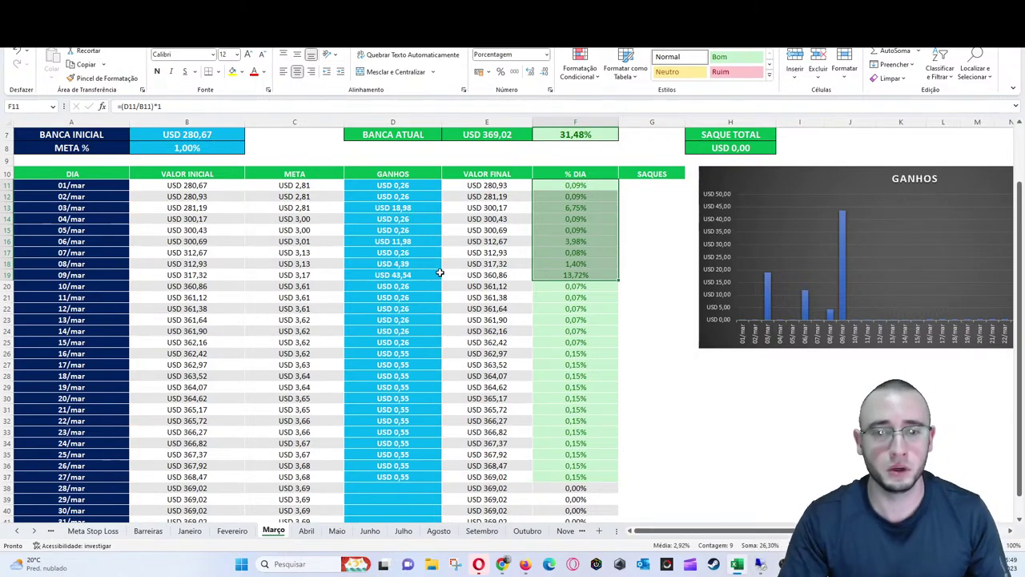
{"action": "left_click", "coordinate": [88, 286]}
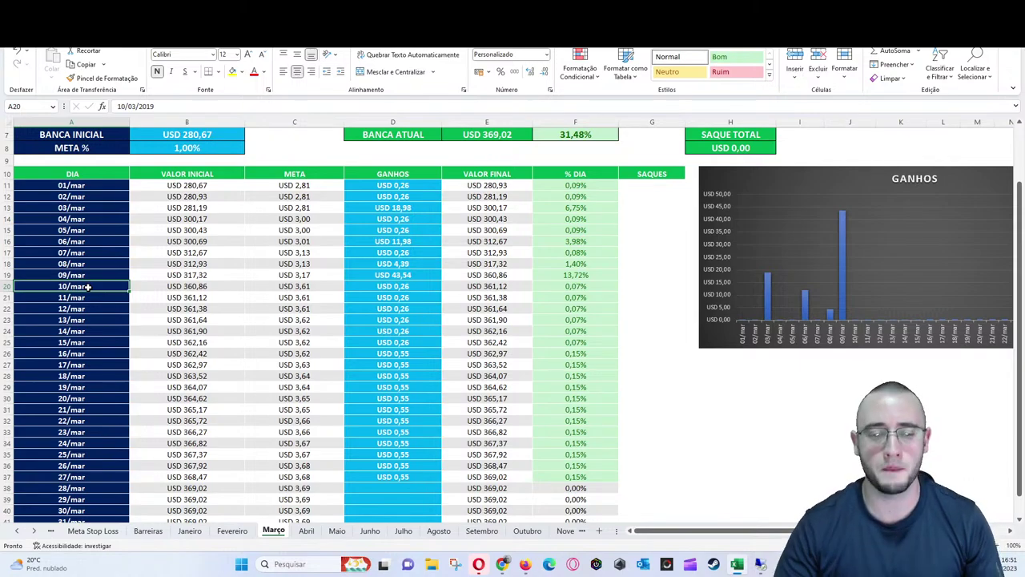
Switch to the Deriv DTrader page in Firefox
{"action": "left_click", "coordinate": [522, 566]}
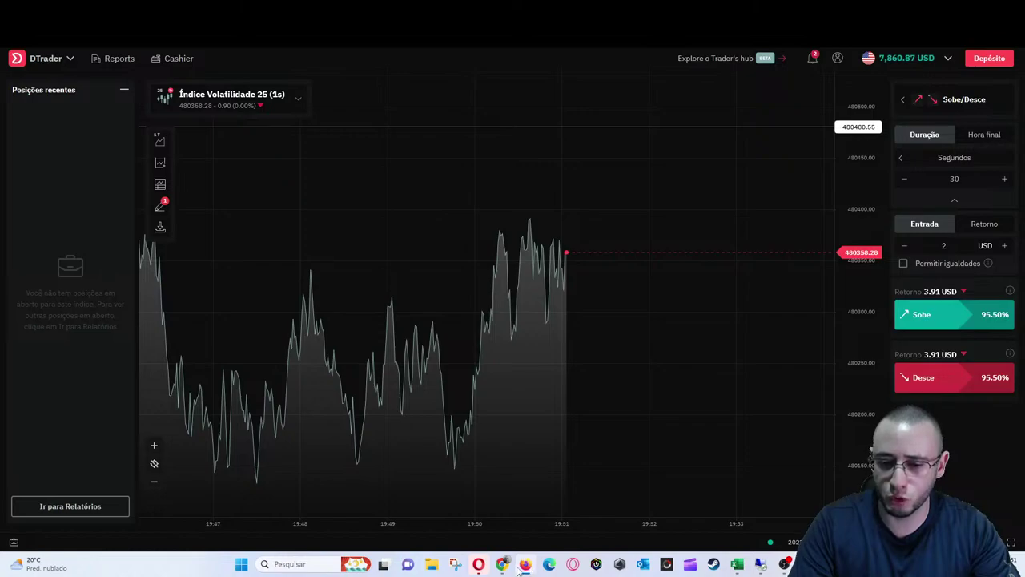
Collapse the recent positions list and switch the chart to Índice Volatilidade 10 (1s)
{"action": "left_click", "coordinate": [124, 90]}
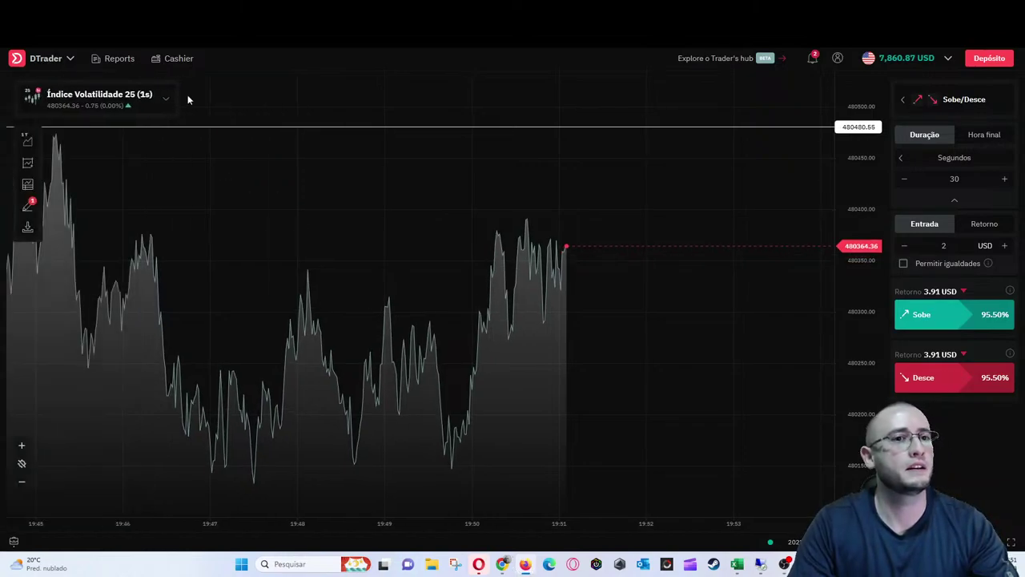
{"action": "left_click", "coordinate": [116, 99]}
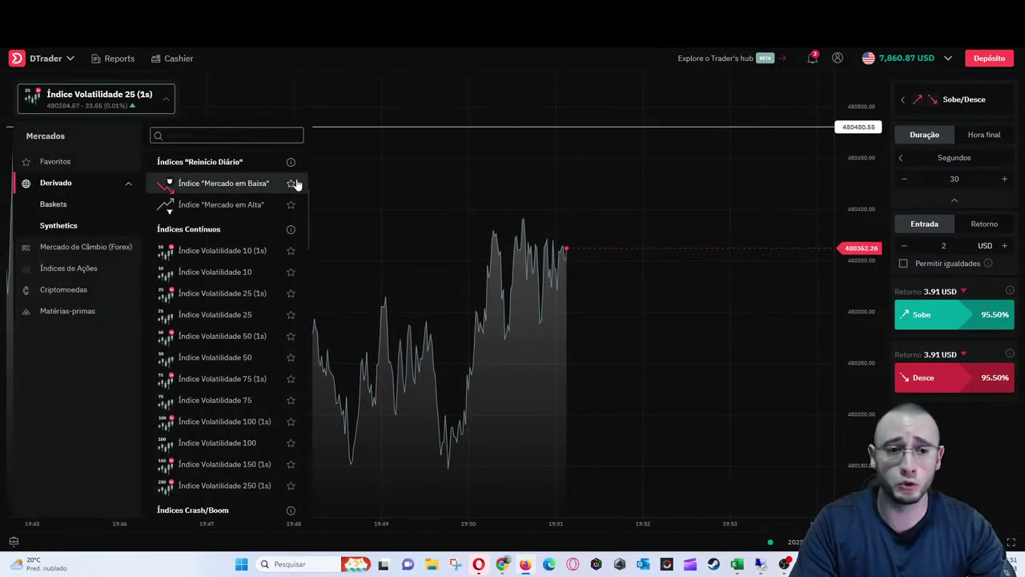
{"action": "left_click", "coordinate": [260, 255]}
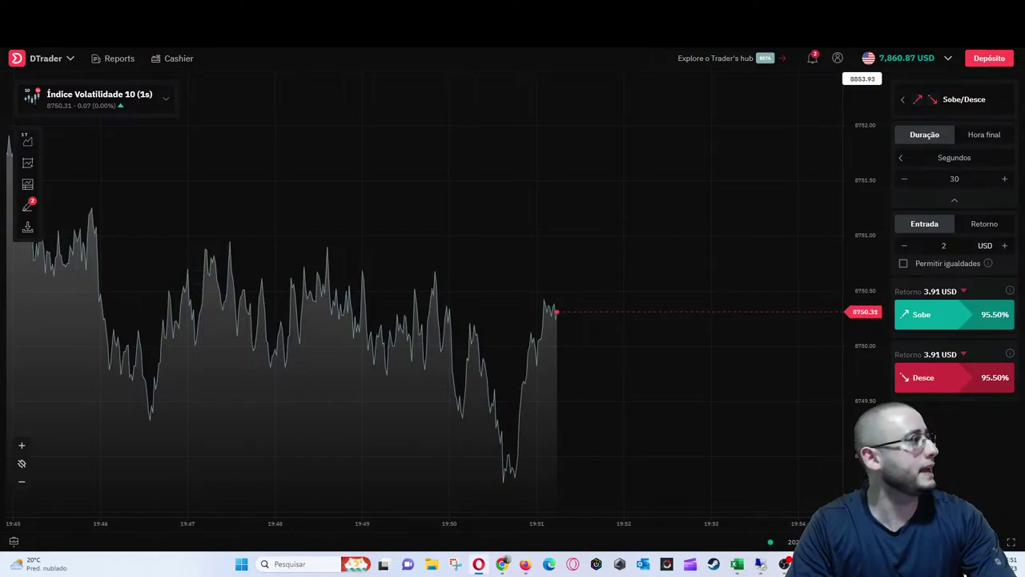
Switch to Opera to check the Robô Sniper's profit and trade list, and return to DTrader
{"action": "left_click", "coordinate": [478, 564]}
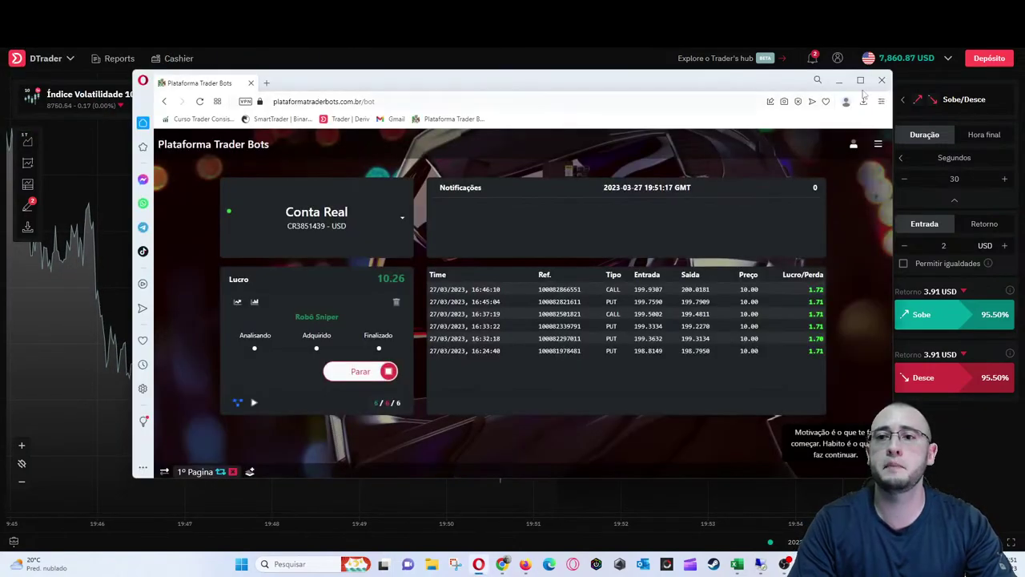
{"action": "left_click", "coordinate": [862, 81]}
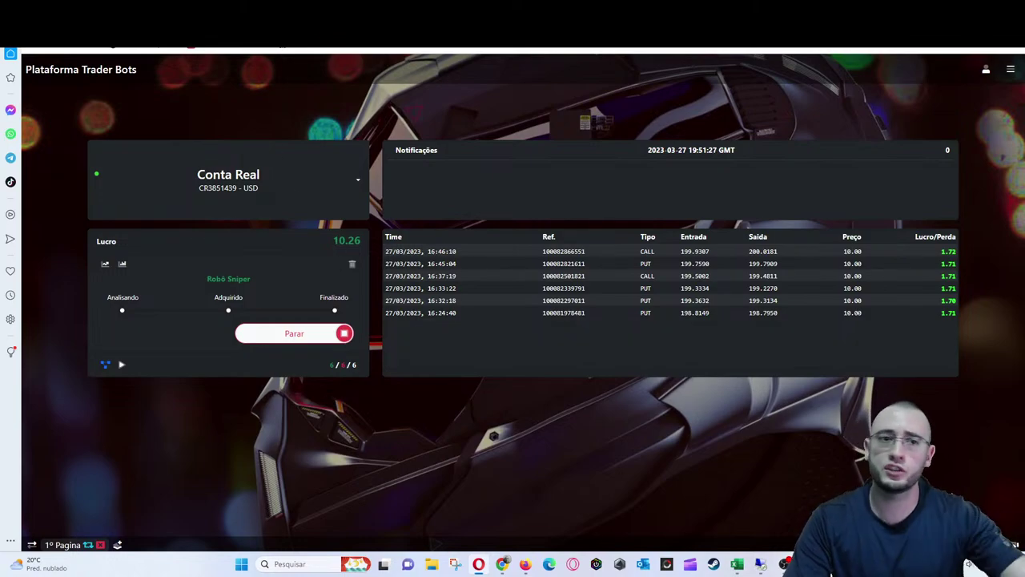
{"action": "key", "text": "super+Down"}
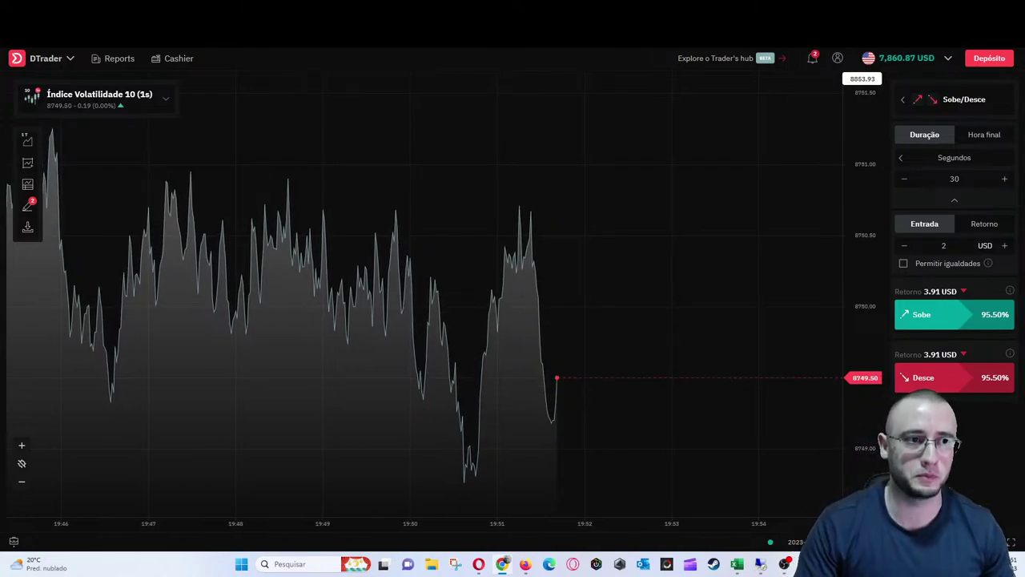
Examine the charts of Índice Volatilidade 10 and Índice Volatilidade 25 (1s)
{"action": "left_click", "coordinate": [132, 104]}
{"action": "left_click", "coordinate": [255, 267]}
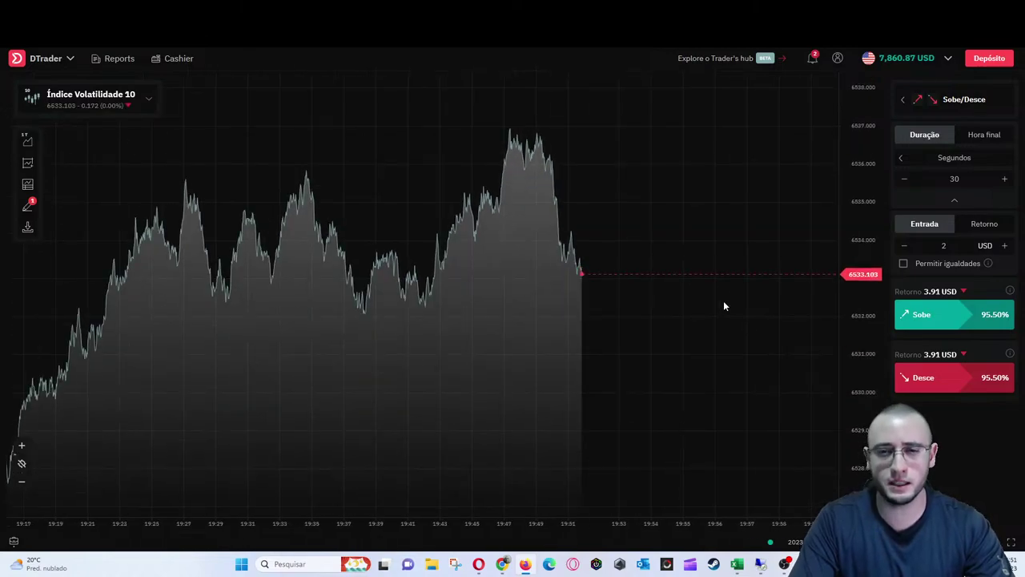
{"action": "left_click", "coordinate": [107, 105]}
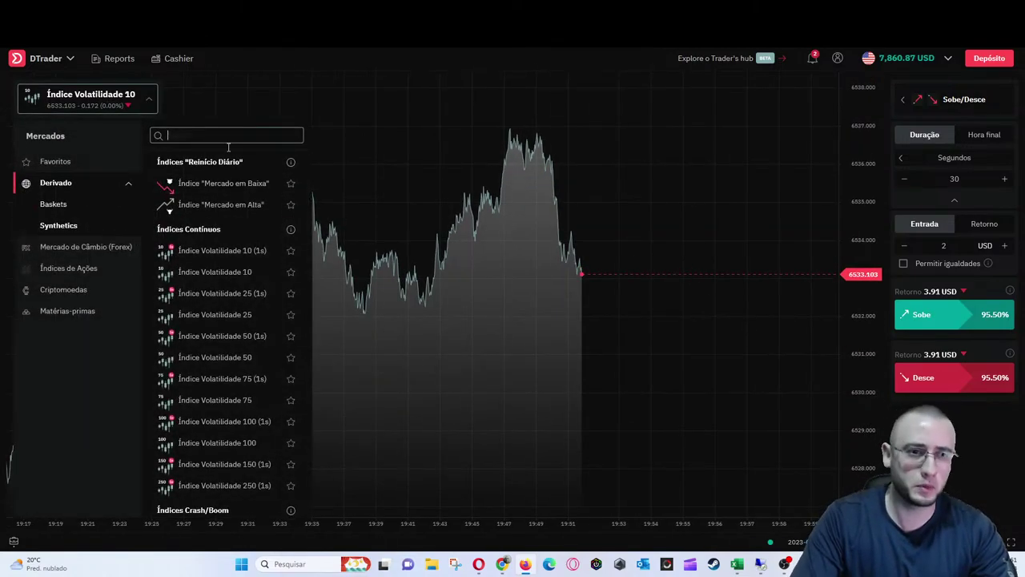
{"action": "left_click", "coordinate": [245, 298]}
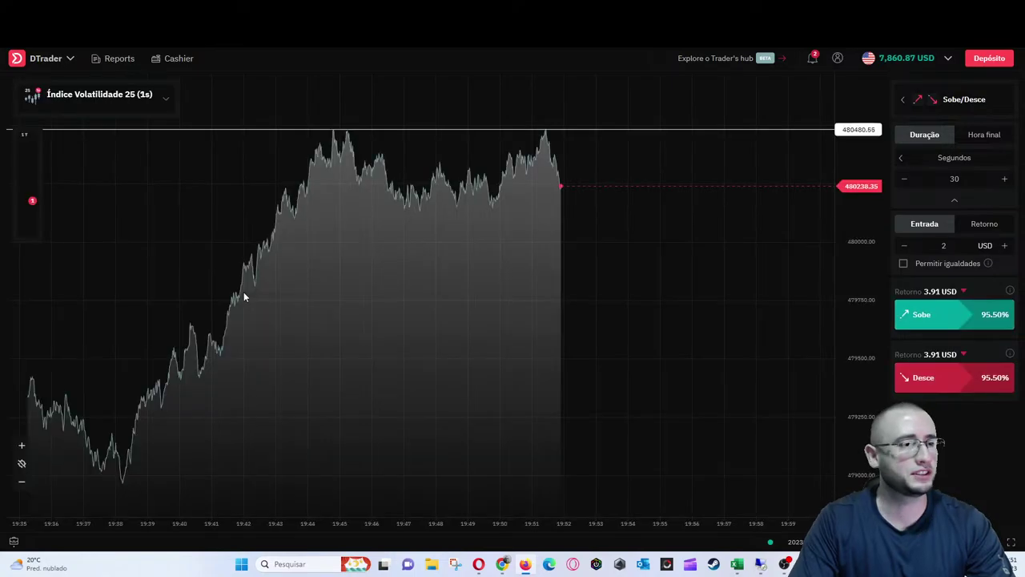
{"action": "left_click", "coordinate": [139, 99]}
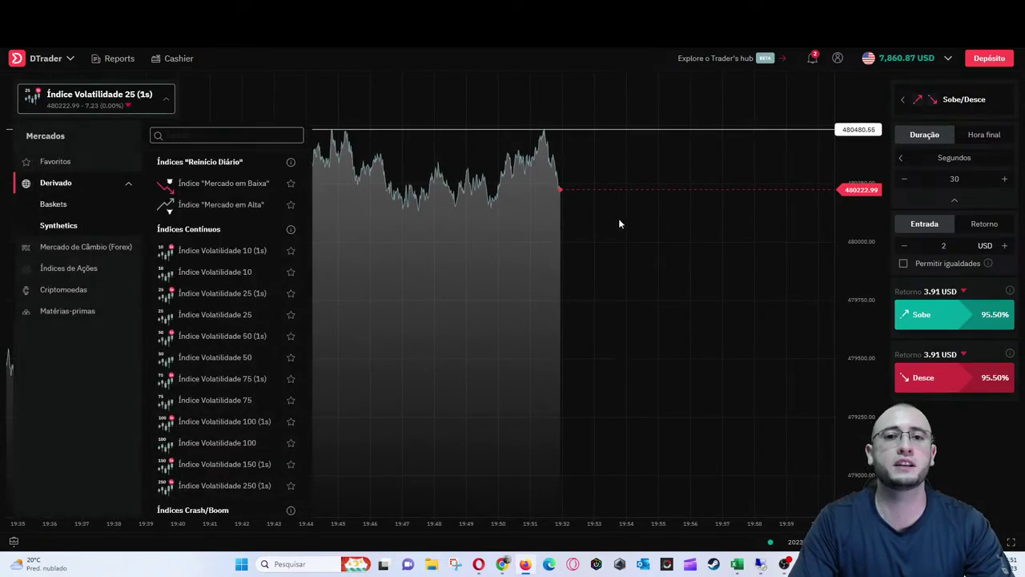
{"action": "left_click", "coordinate": [413, 121]}
{"action": "scroll", "coordinate": [437, 130], "scroll_direction": "up", "scroll_amount": 5}
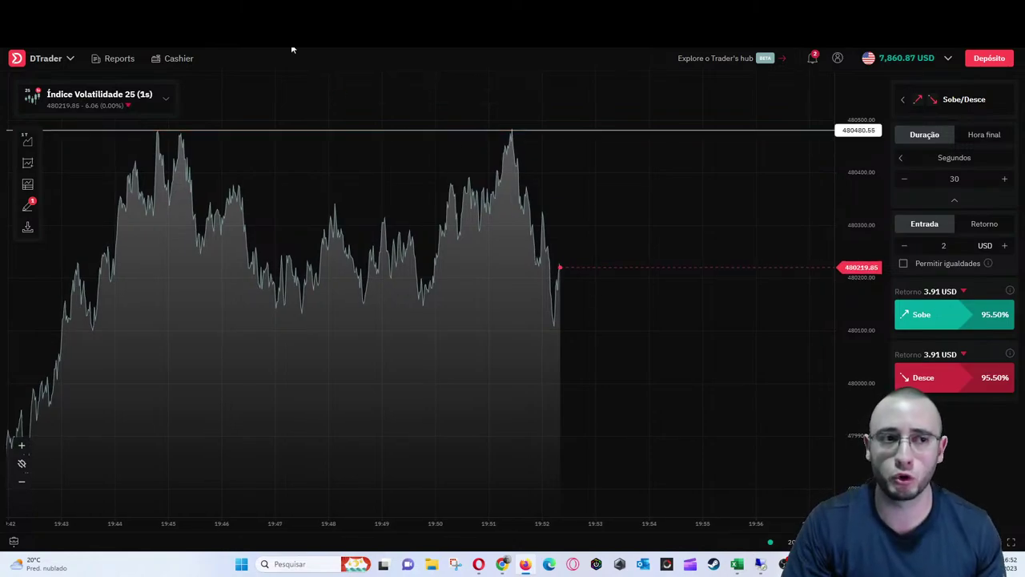
Buy a 30-second Sobe contract with a 2 USD stake on Índice Volatilidade 25 and follow it to expiry
{"action": "left_click", "coordinate": [148, 112]}
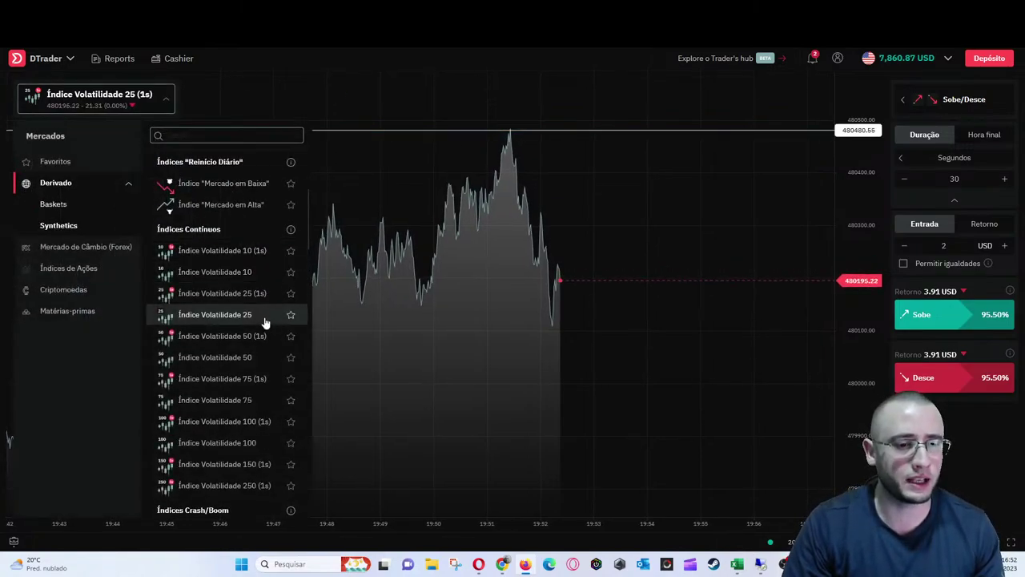
{"action": "left_click", "coordinate": [253, 319]}
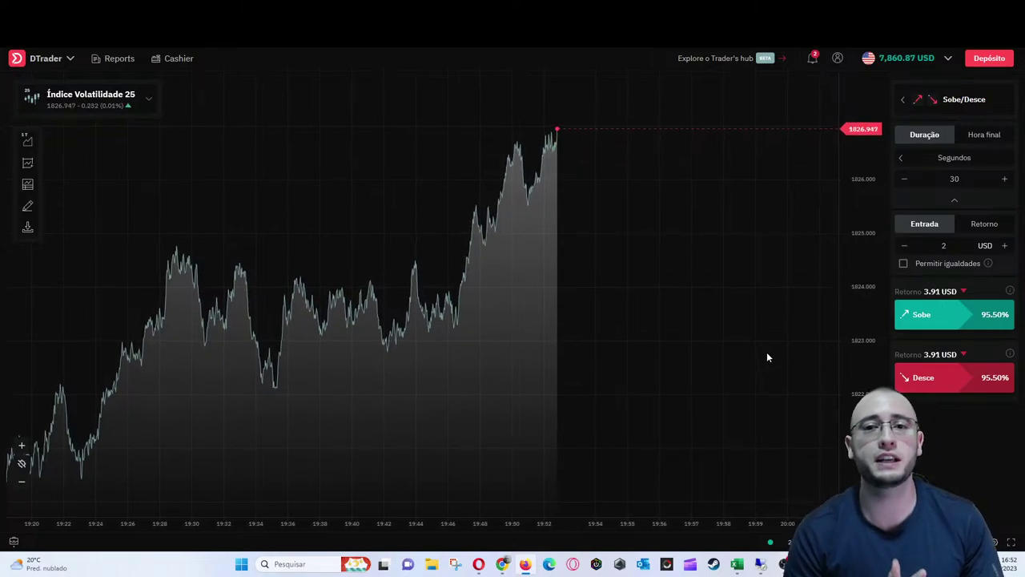
{"action": "left_click", "coordinate": [925, 320]}
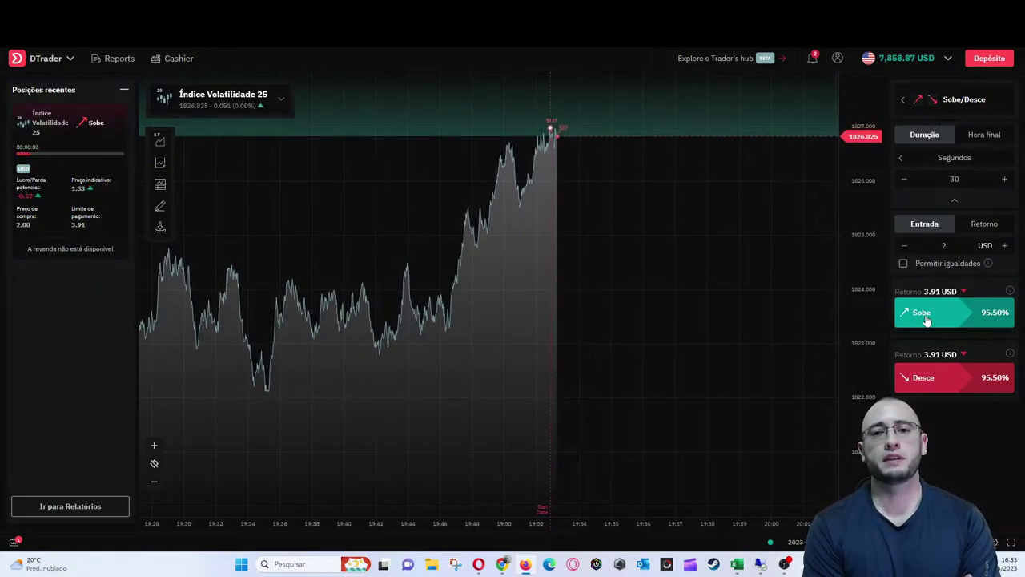
{"action": "scroll", "coordinate": [709, 175], "scroll_direction": "up", "scroll_amount": 3}
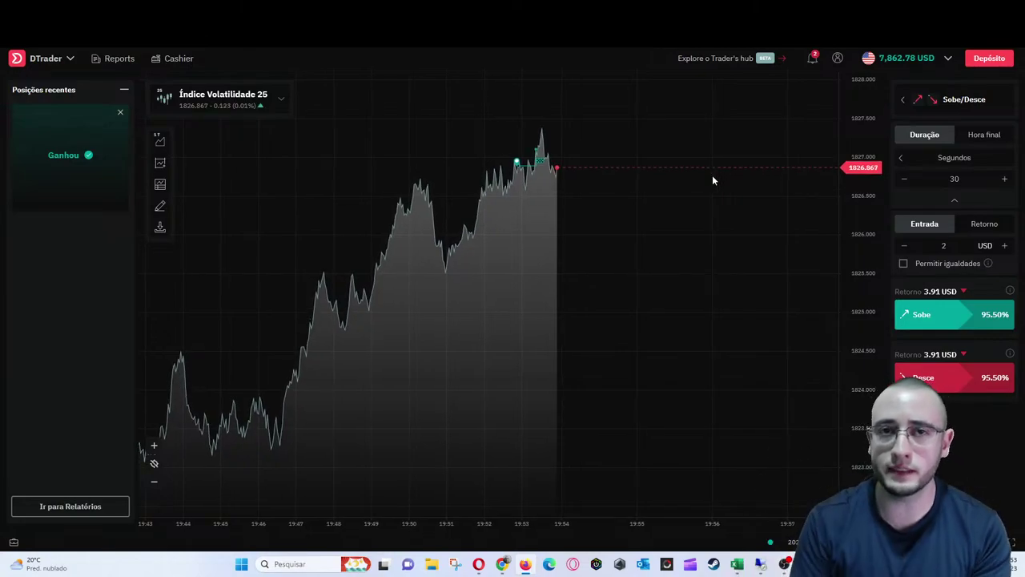
Switch the chart to Índice Volatilidade 50 (1s) and draw a horizontal line at the 19:52 peak, about 633,413
{"action": "left_click", "coordinate": [229, 110]}
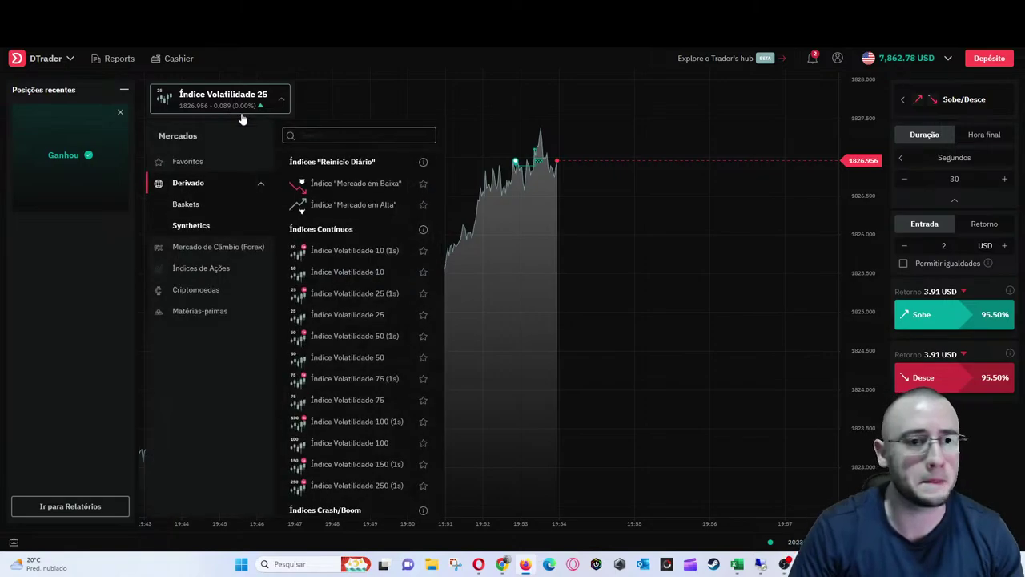
{"action": "left_click", "coordinate": [368, 336]}
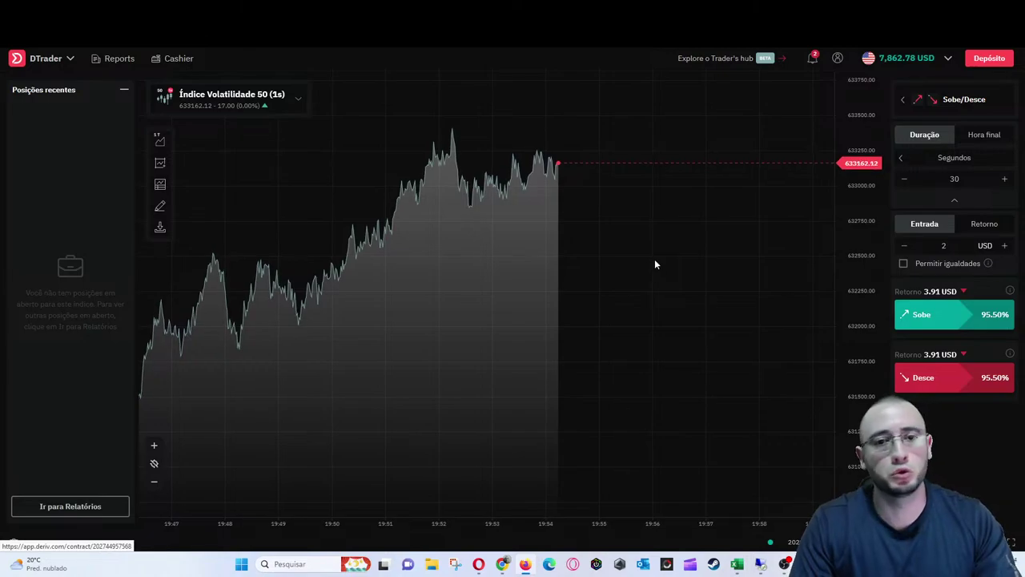
{"action": "scroll", "coordinate": [654, 259], "scroll_direction": "down", "scroll_amount": 2}
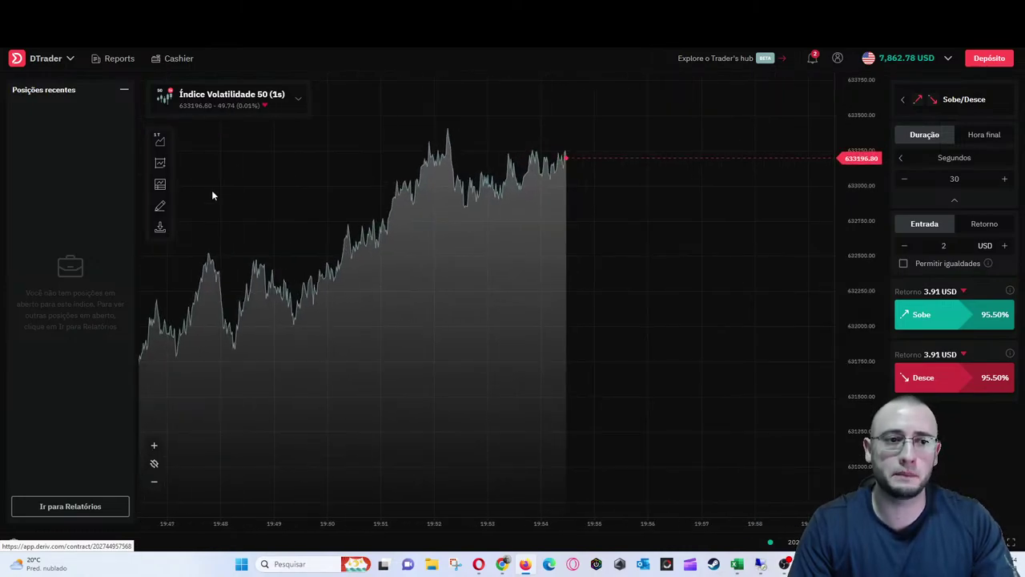
{"action": "left_click", "coordinate": [160, 207]}
{"action": "left_click", "coordinate": [416, 245]}
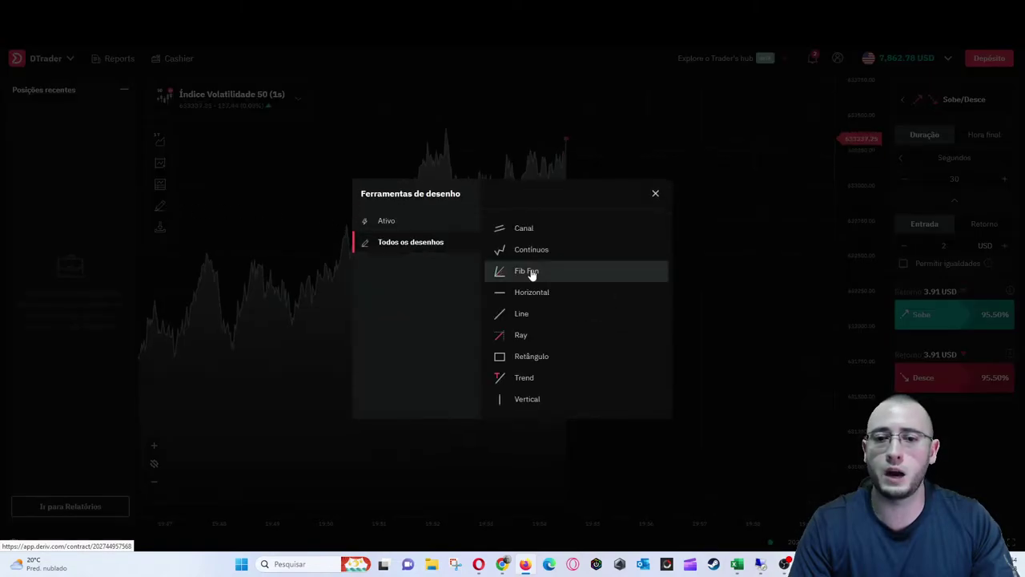
{"action": "left_click", "coordinate": [531, 270]}
{"action": "left_click", "coordinate": [517, 127]}
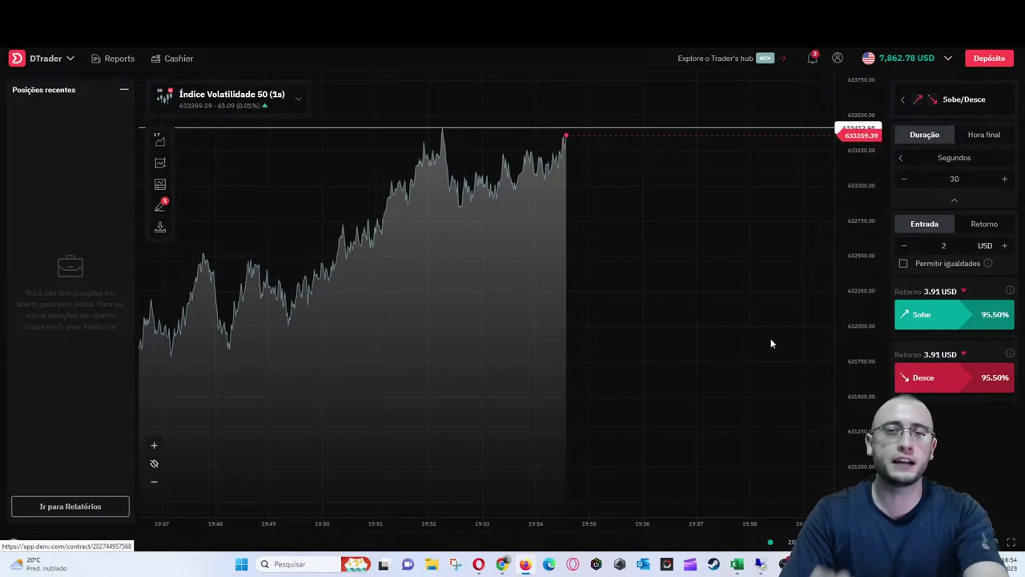
Buy a 30-second Sobe contract with a 2 USD stake on Índice Volatilidade 50 (1s) and follow it to expiry
{"action": "left_click", "coordinate": [958, 324]}
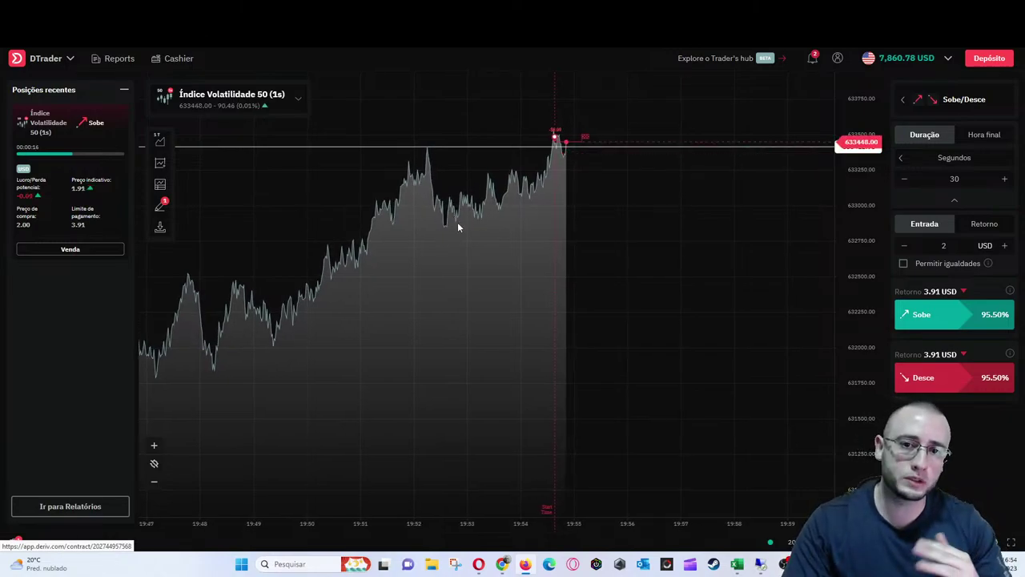
{"action": "scroll", "coordinate": [433, 264], "scroll_direction": "up", "scroll_amount": 3}
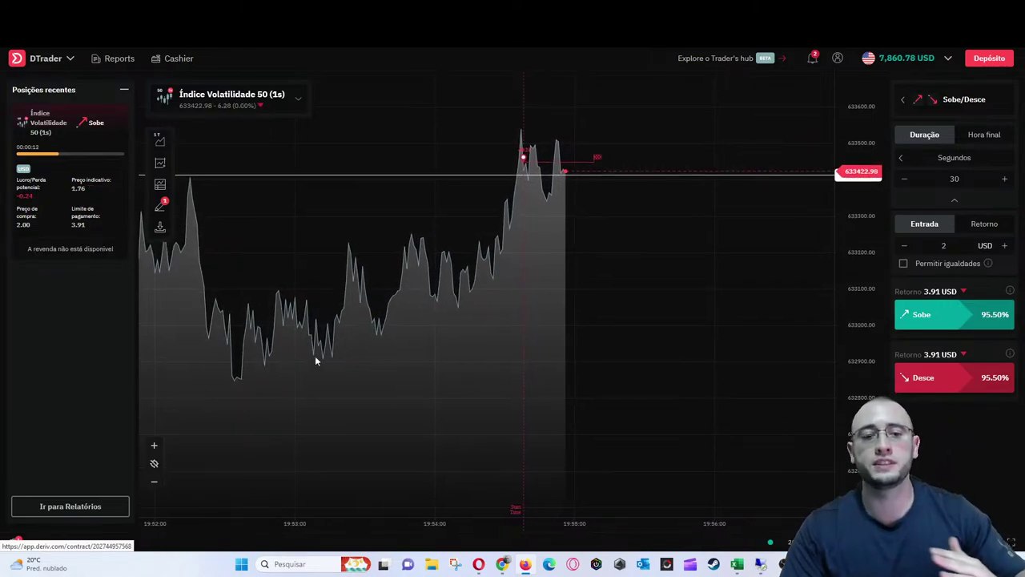
{"action": "scroll", "coordinate": [620, 300], "scroll_direction": "down", "scroll_amount": 3}
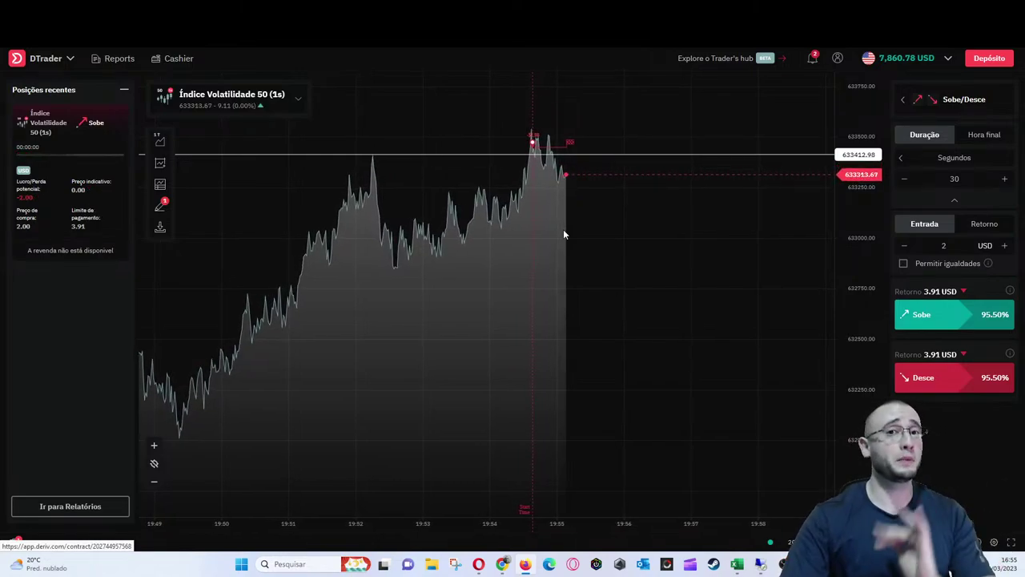
Set the stake for the next contract to 4 USD
{"action": "double_click", "coordinate": [943, 245]}
{"action": "type", "text": "4"}
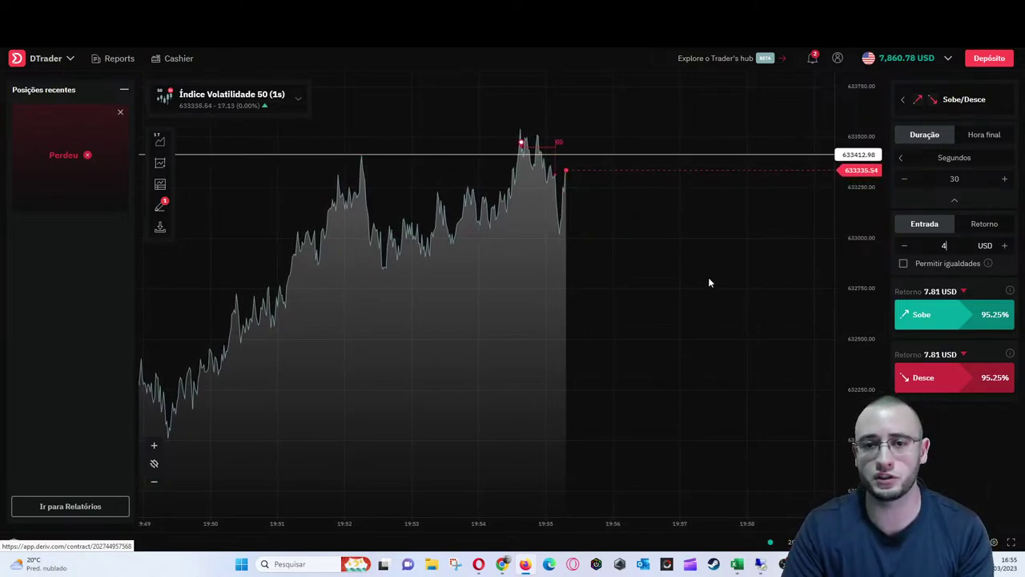
{"action": "scroll", "coordinate": [793, 273], "scroll_direction": "up", "scroll_amount": 2}
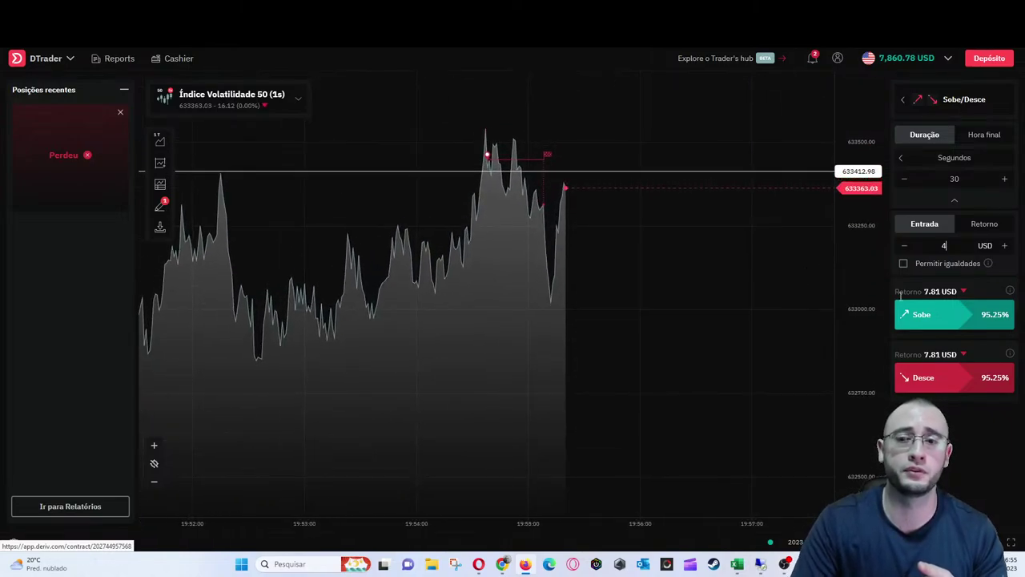
Move the horizontal line up to the chart's highest peak, at about 633,529
{"action": "mouse_move", "coordinate": [927, 312]}
{"action": "scroll", "coordinate": [758, 295], "scroll_direction": "down", "scroll_amount": 2}
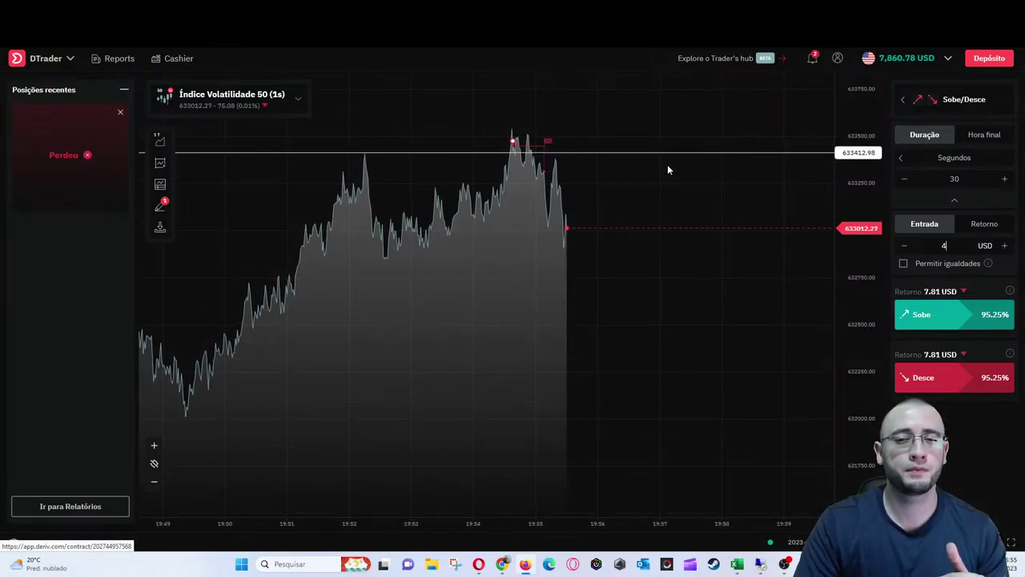
{"action": "scroll", "coordinate": [666, 164], "scroll_direction": "down", "scroll_amount": 3}
{"action": "scroll", "coordinate": [664, 181], "scroll_direction": "up", "scroll_amount": 3}
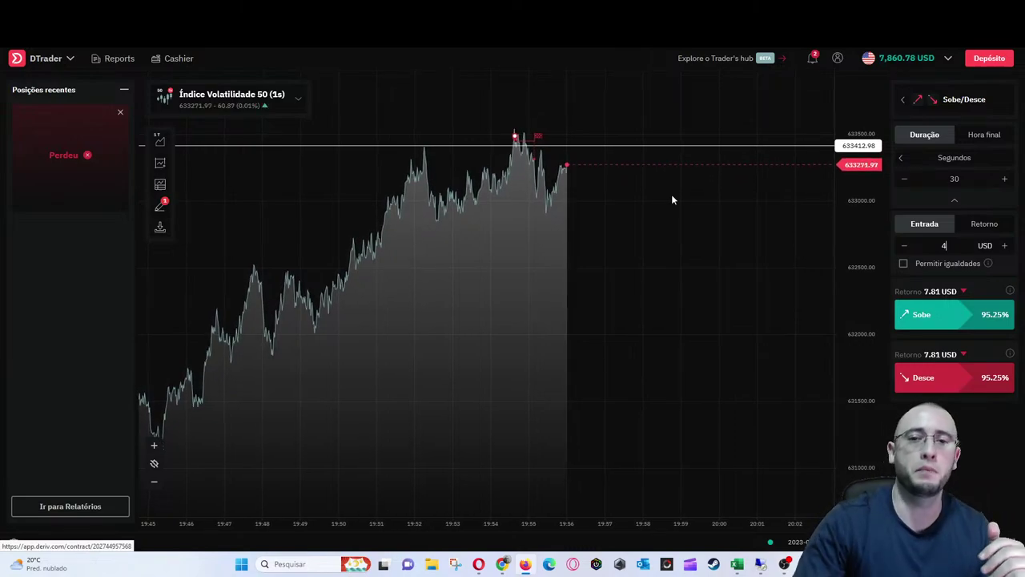
{"action": "left_click_drag", "start_coordinate": [603, 145], "coordinate": [602, 131]}
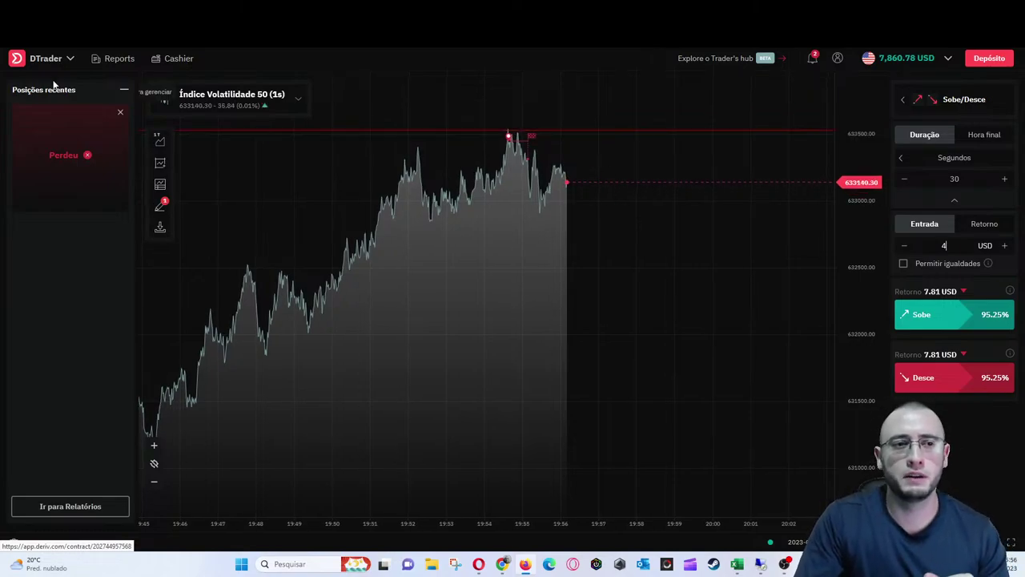
{"action": "left_click", "coordinate": [264, 102]}
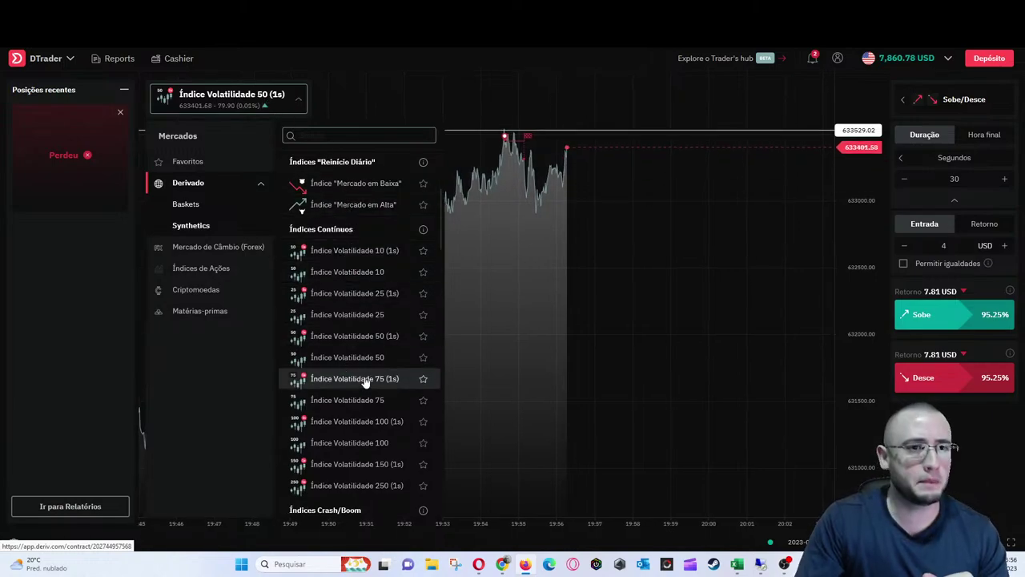
{"action": "left_click", "coordinate": [735, 198]}
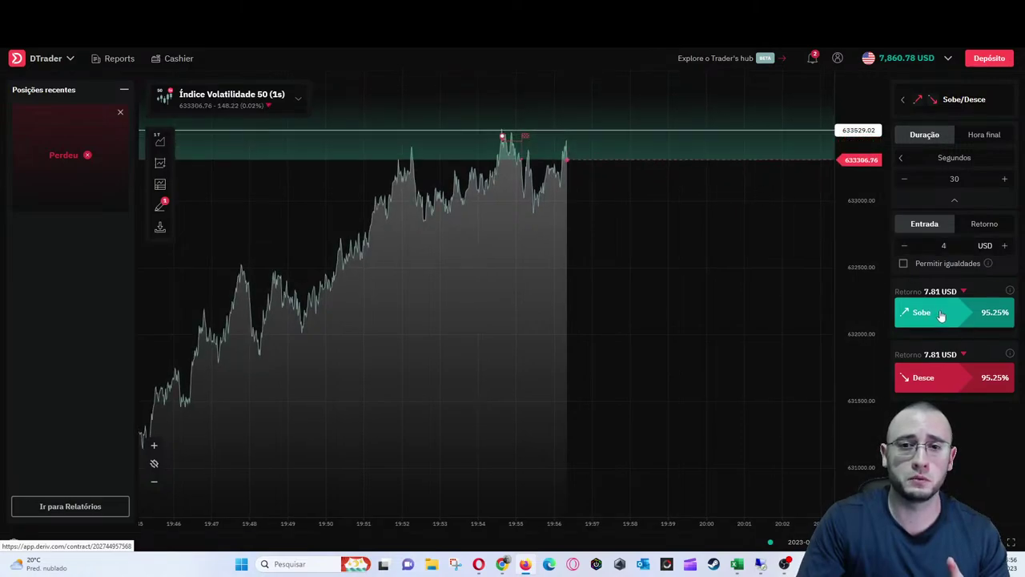
{"action": "scroll", "coordinate": [772, 235], "scroll_direction": "up", "scroll_amount": 3}
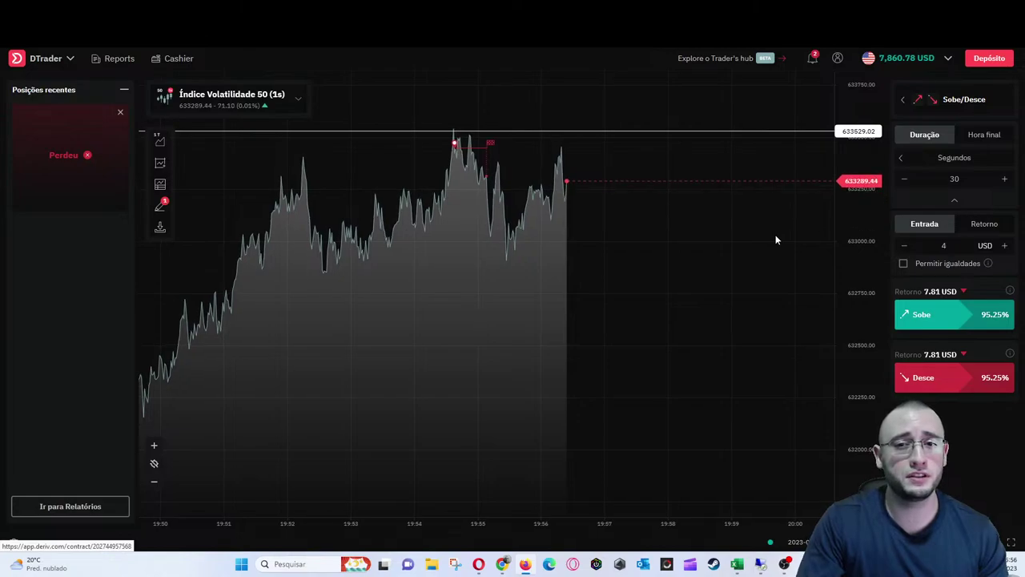
{"action": "scroll", "coordinate": [775, 240], "scroll_direction": "down", "scroll_amount": 3}
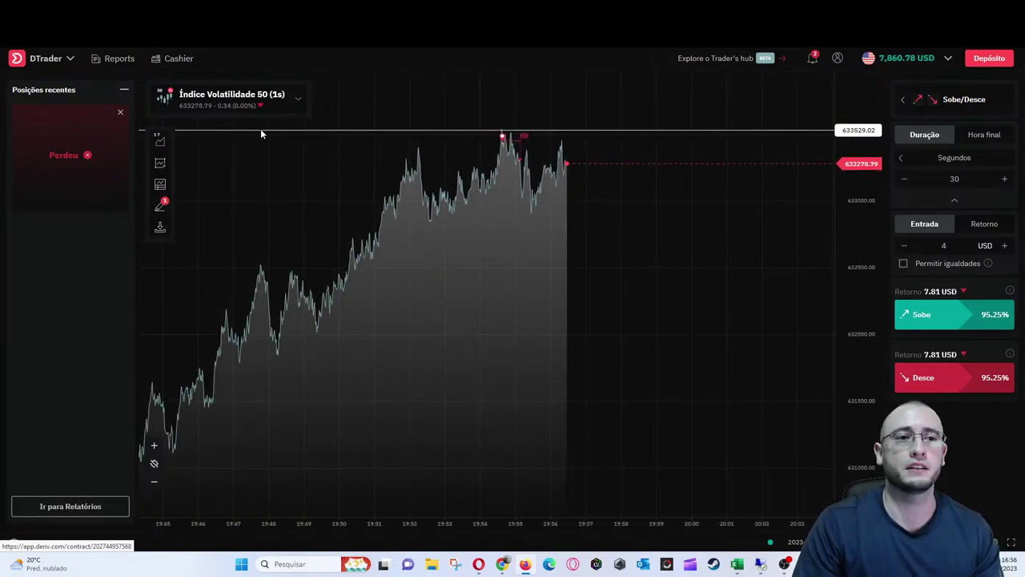
Switch the chart to Índice Volatilidade 50 and examine its recent price movement
{"action": "left_click", "coordinate": [248, 96]}
{"action": "left_click", "coordinate": [384, 357]}
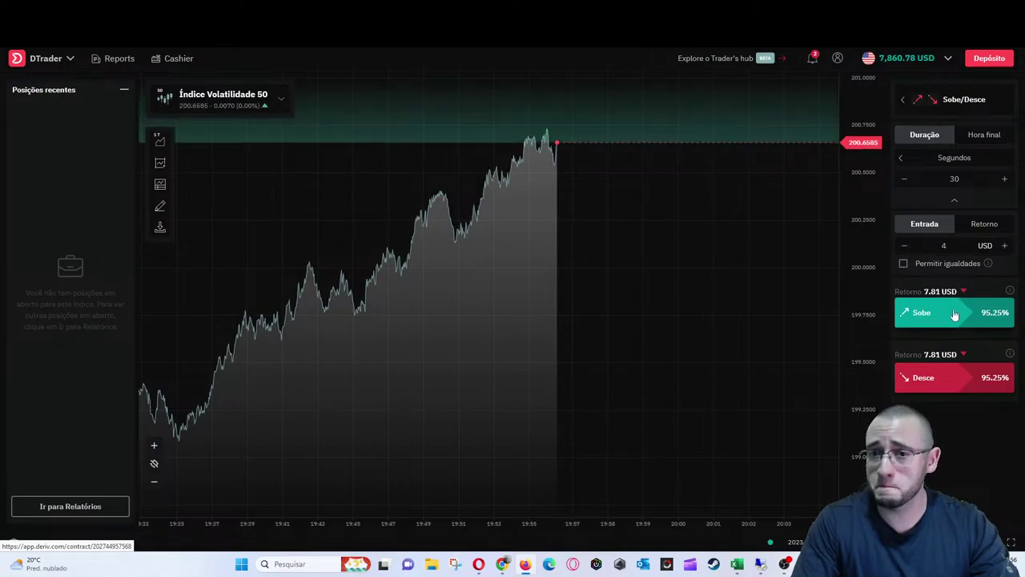
{"action": "scroll", "coordinate": [672, 234], "scroll_direction": "down", "scroll_amount": 2}
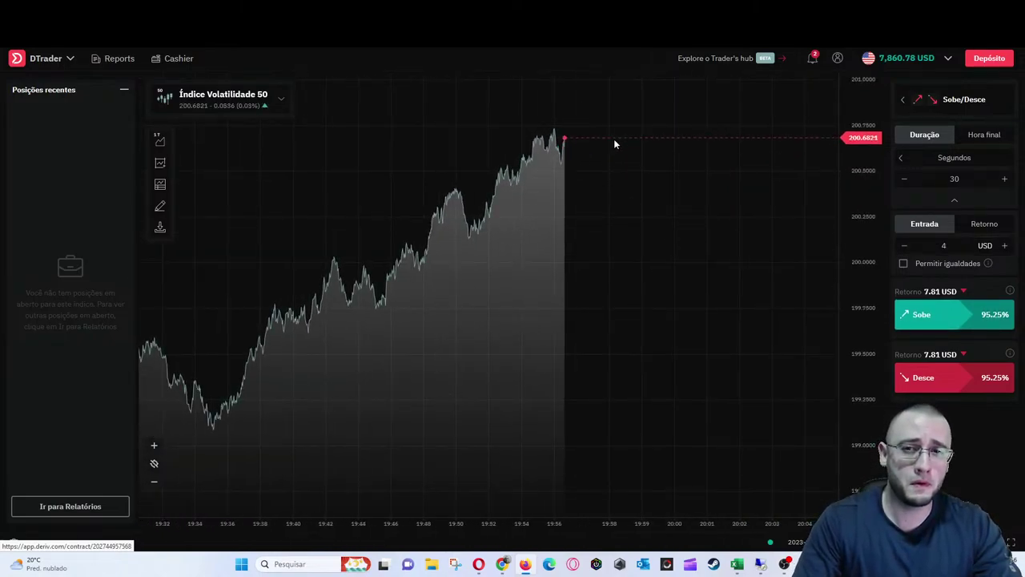
{"action": "scroll", "coordinate": [766, 242], "scroll_direction": "up", "scroll_amount": 2}
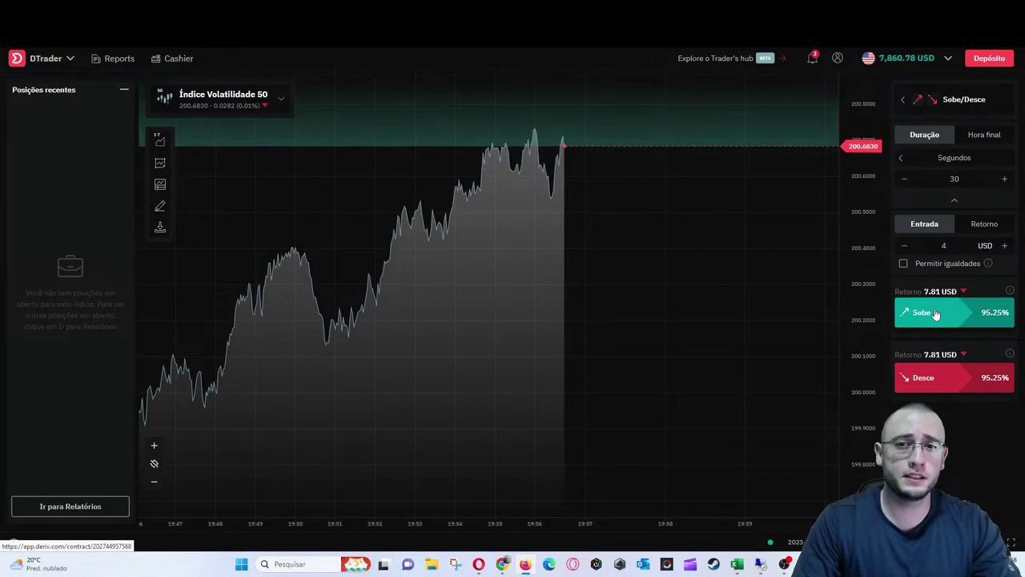
Draw a horizontal line across the Índice Volatilidade 50 chart at its highest peak, at about 200.7283
{"action": "left_click", "coordinate": [159, 205]}
{"action": "left_click", "coordinate": [425, 244]}
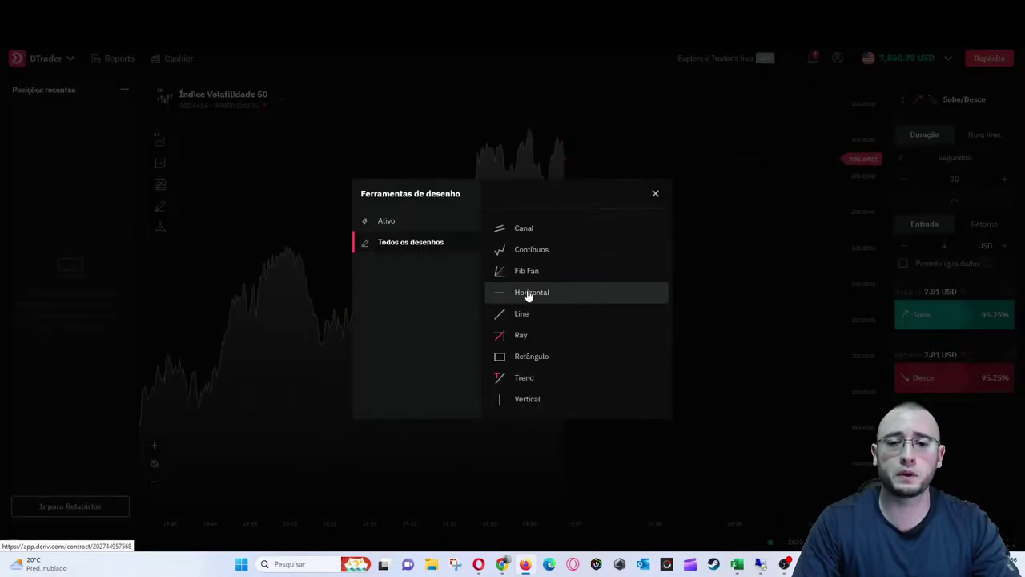
{"action": "left_click", "coordinate": [531, 293]}
{"action": "left_click", "coordinate": [623, 130]}
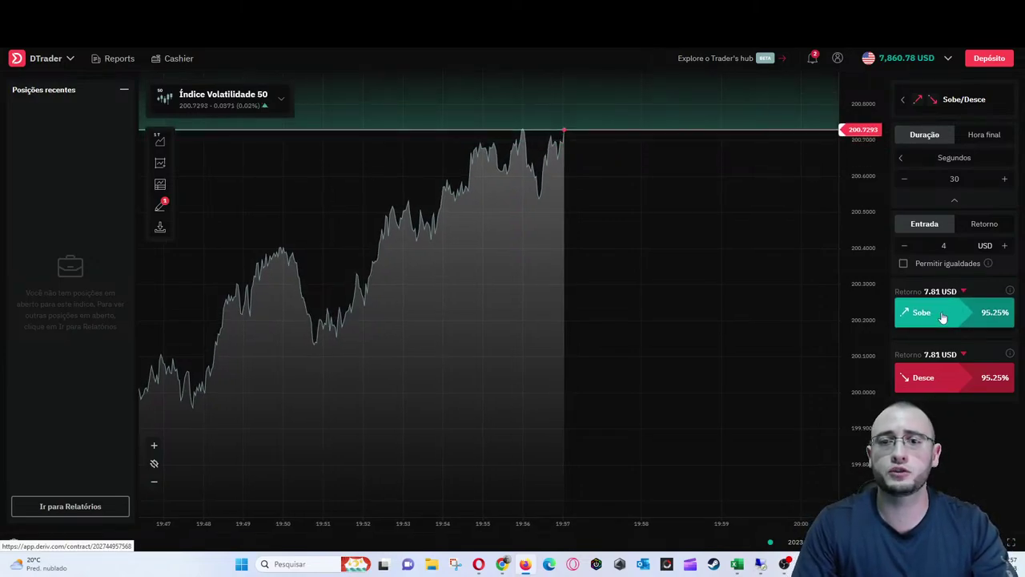
Buy a 30-second Sobe contract with a 4 USD stake on Índice Volatilidade 50, and set the next stake to 8 USD
{"action": "left_click", "coordinate": [942, 316]}
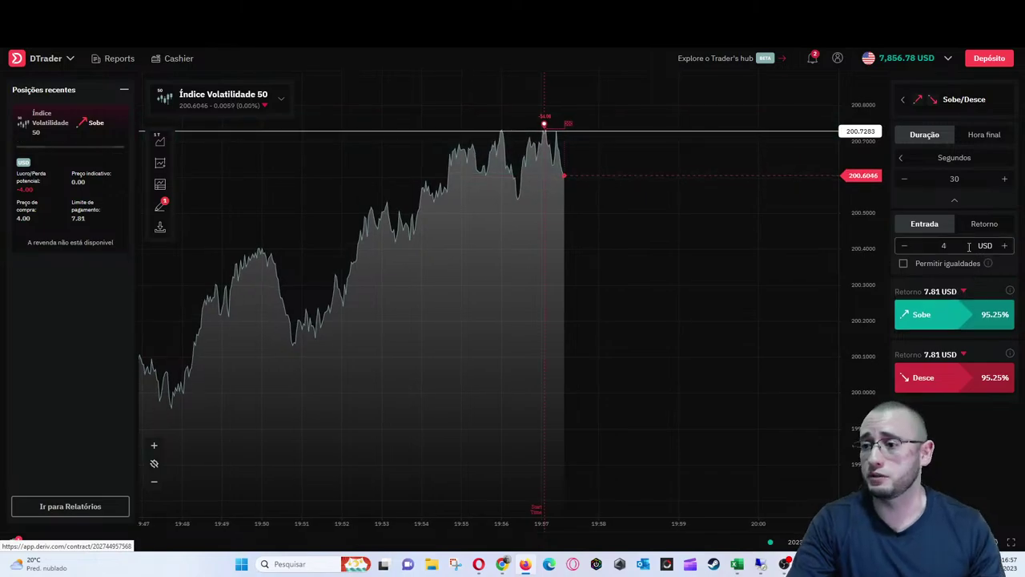
{"action": "double_click", "coordinate": [943, 245]}
{"action": "type", "text": "8"}
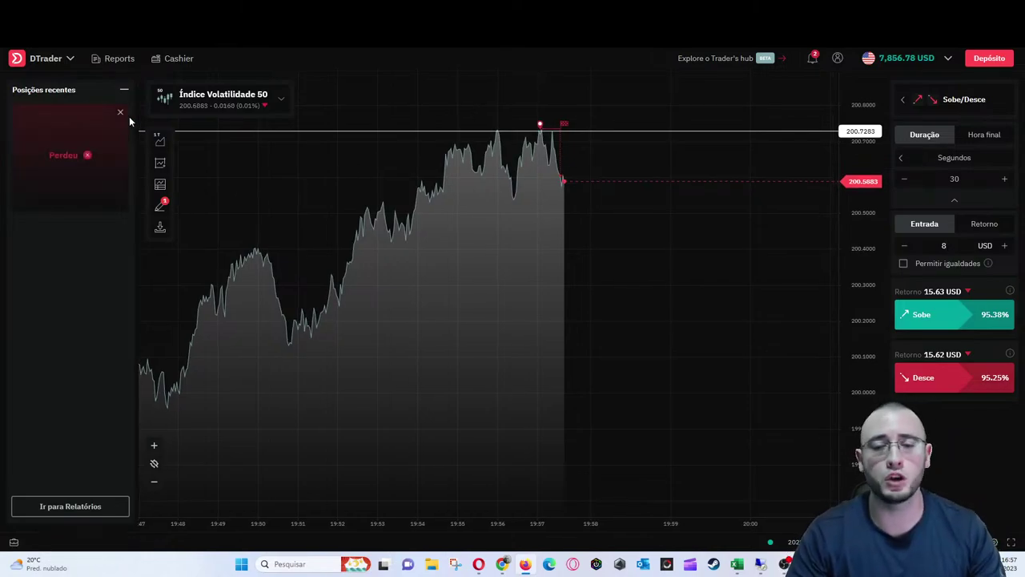
Examine the recent price movement of Índice Volatilidade 50 and switch the chart to Índice Volatilidade 75 (1s)
{"action": "left_click", "coordinate": [212, 100]}
{"action": "scroll", "coordinate": [361, 314], "scroll_direction": "down", "scroll_amount": 1}
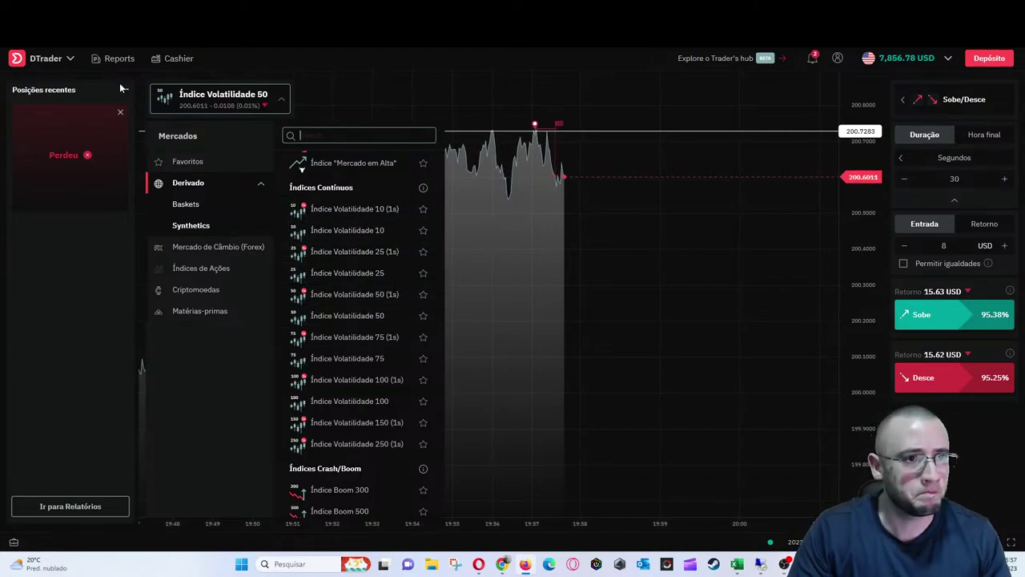
{"action": "left_click", "coordinate": [694, 207]}
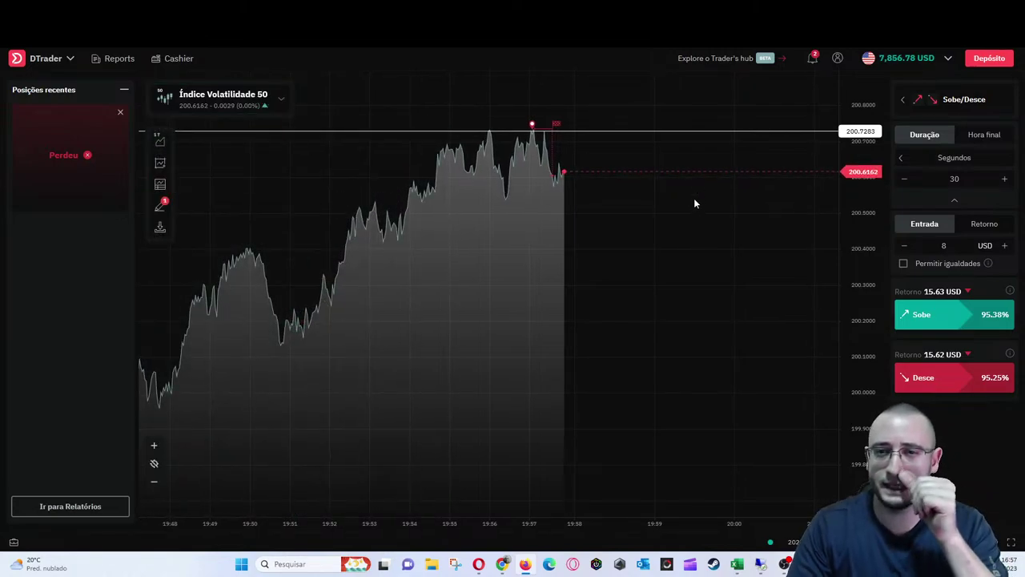
{"action": "scroll", "coordinate": [669, 226], "scroll_direction": "down", "scroll_amount": 2}
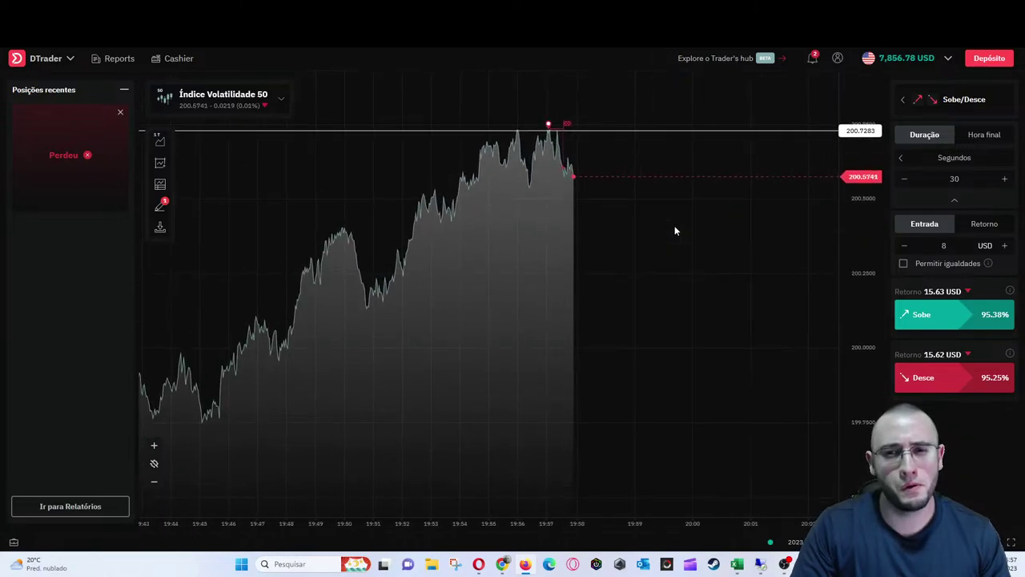
{"action": "left_click", "coordinate": [231, 97]}
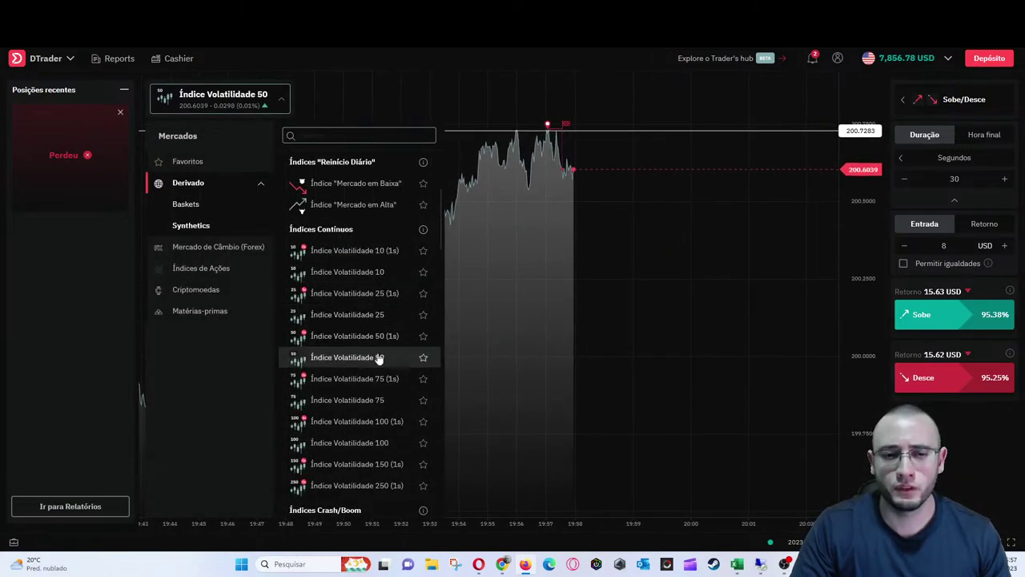
{"action": "left_click", "coordinate": [391, 380]}
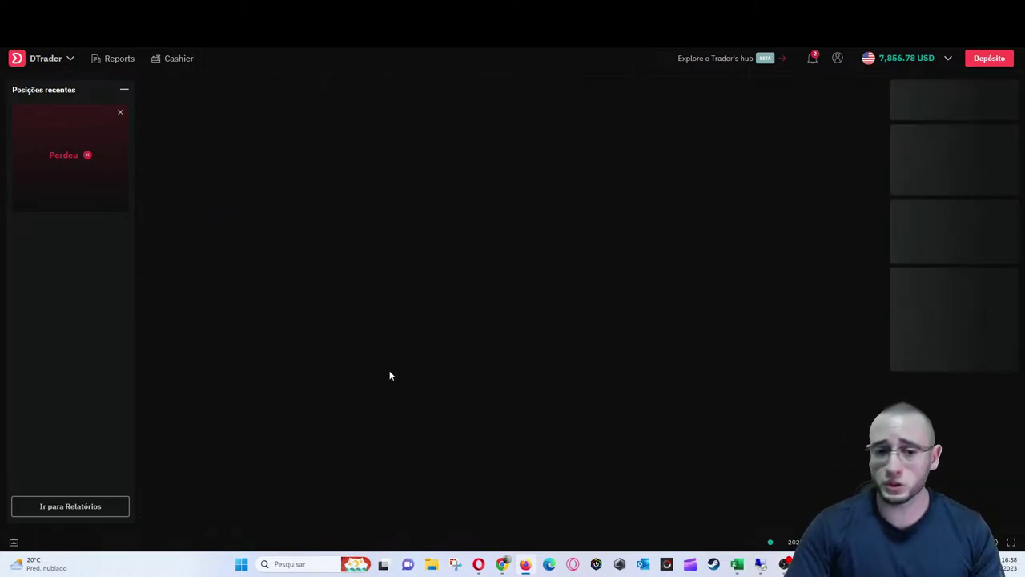
Switch to the trading robot's page and review the M1 results and the martingale divisor's approximate profit
{"action": "left_click", "coordinate": [760, 564]}
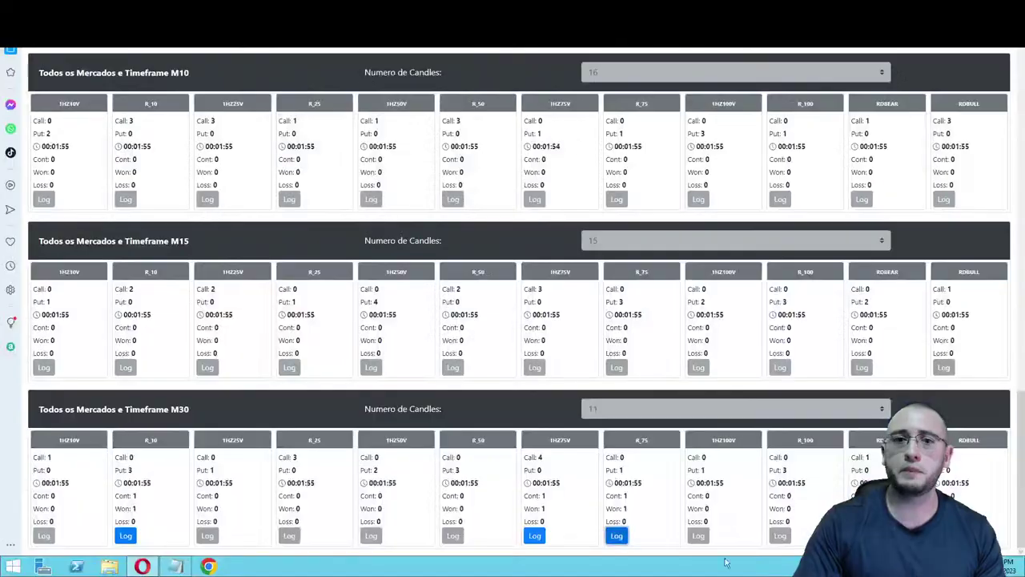
{"action": "scroll", "coordinate": [512, 305], "scroll_direction": "up", "scroll_amount": 15}
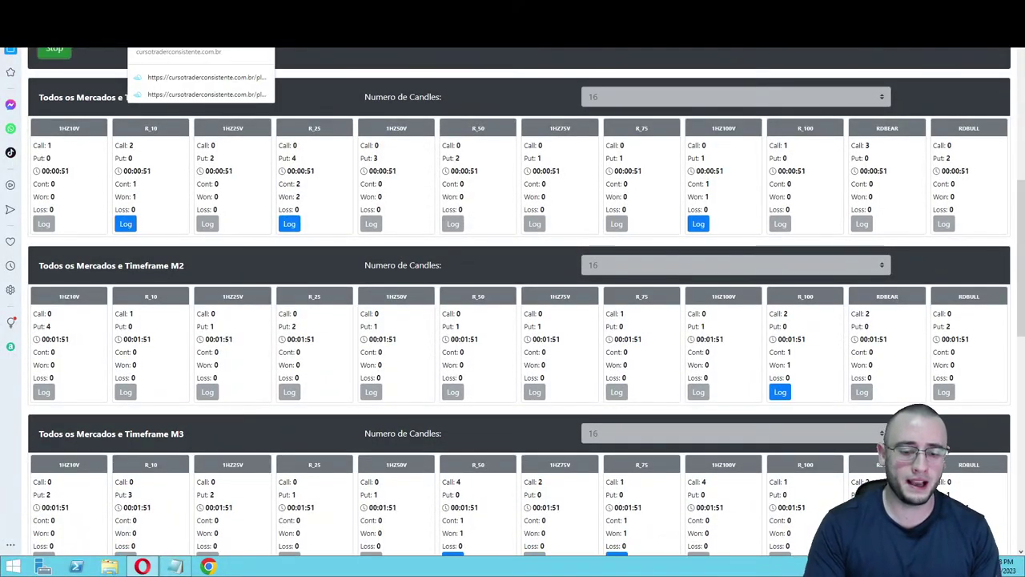
{"action": "left_click", "coordinate": [612, 328]}
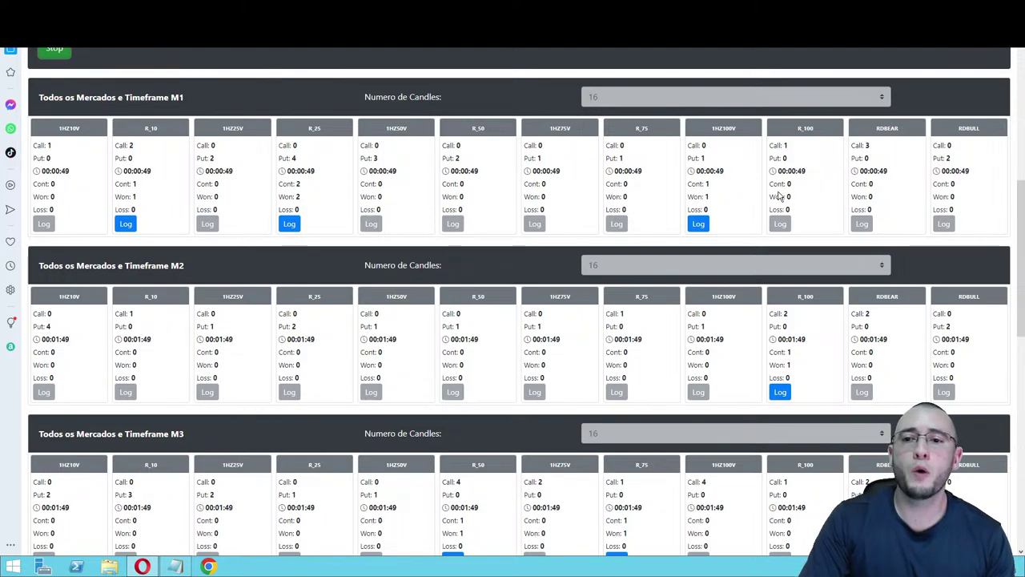
{"action": "scroll", "coordinate": [1021, 207], "scroll_direction": "up", "scroll_amount": 2}
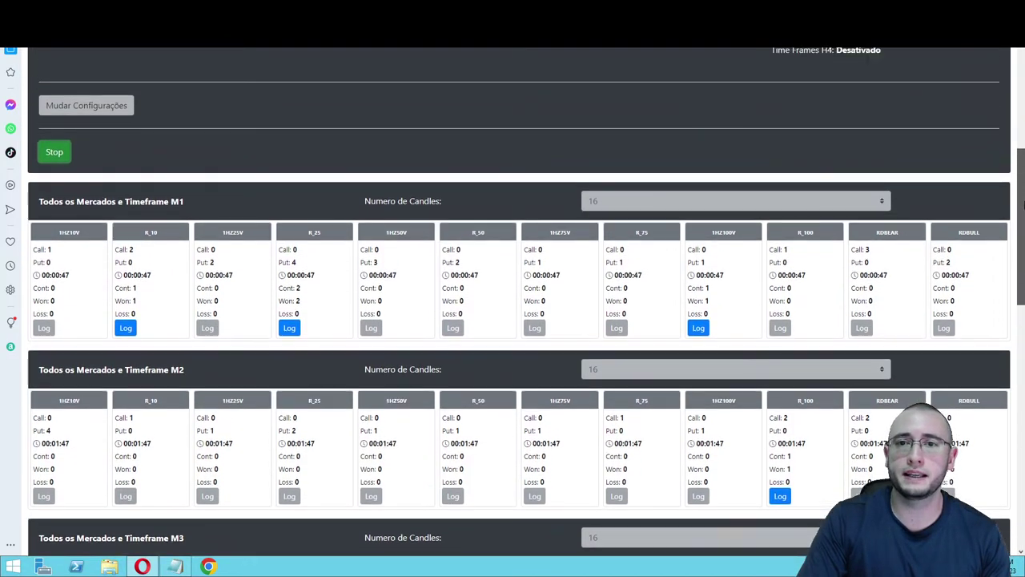
{"action": "scroll", "coordinate": [927, 161], "scroll_direction": "up", "scroll_amount": 2}
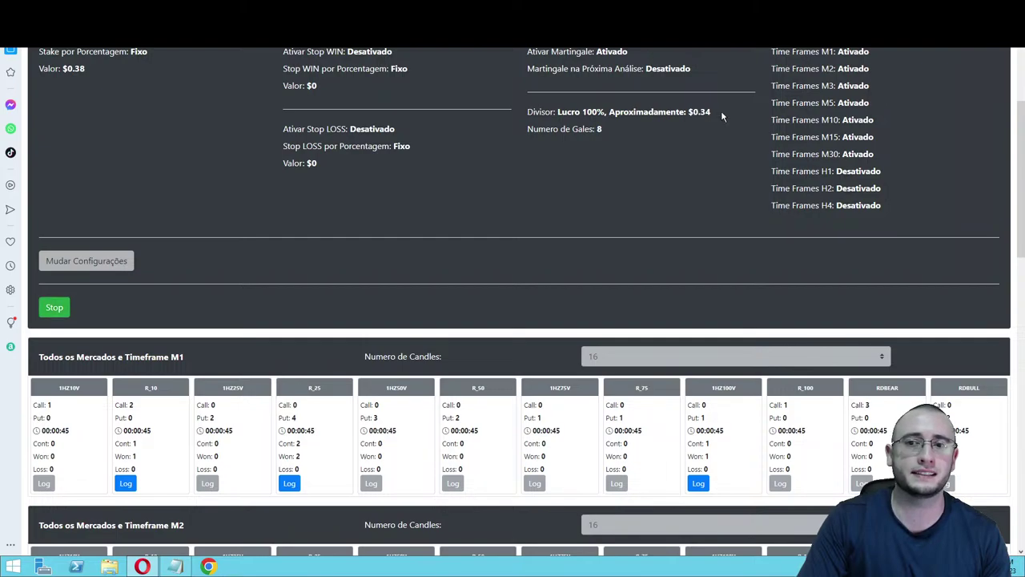
{"action": "left_click_drag", "start_coordinate": [689, 112], "coordinate": [725, 110]}
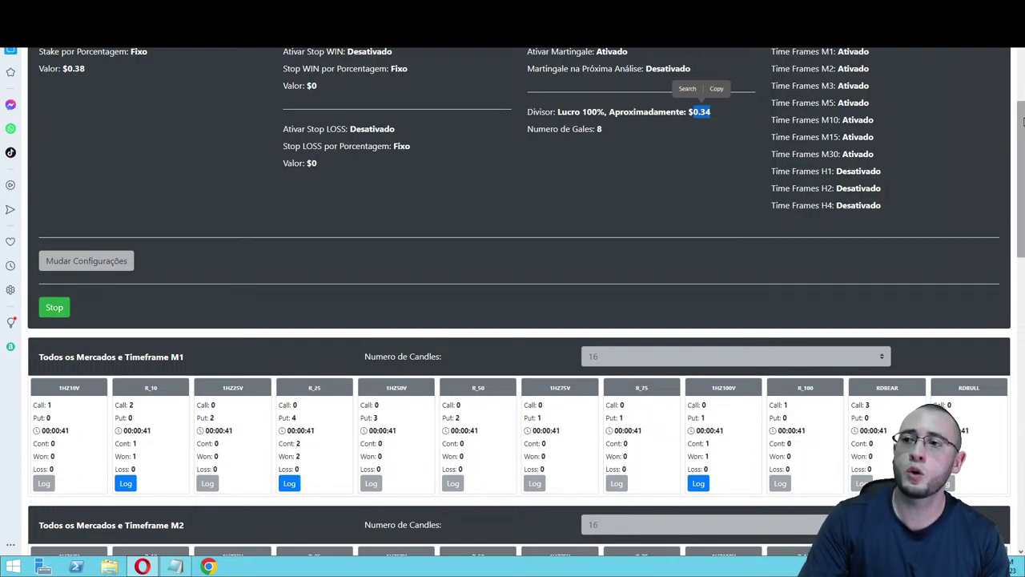
Examine the robot's market results for timeframes M1 to M30 and open the M3 trade log for RDBULL
{"action": "scroll", "coordinate": [1021, 170], "scroll_direction": "down", "scroll_amount": 1}
{"action": "scroll", "coordinate": [1021, 169], "scroll_direction": "down", "scroll_amount": 2}
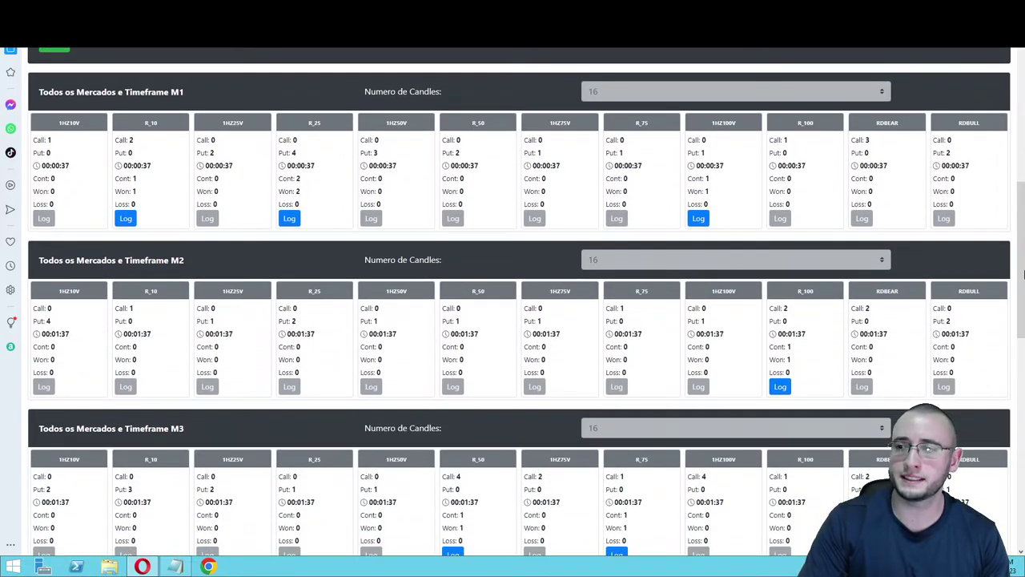
{"action": "scroll", "coordinate": [1022, 344], "scroll_direction": "down", "scroll_amount": 3}
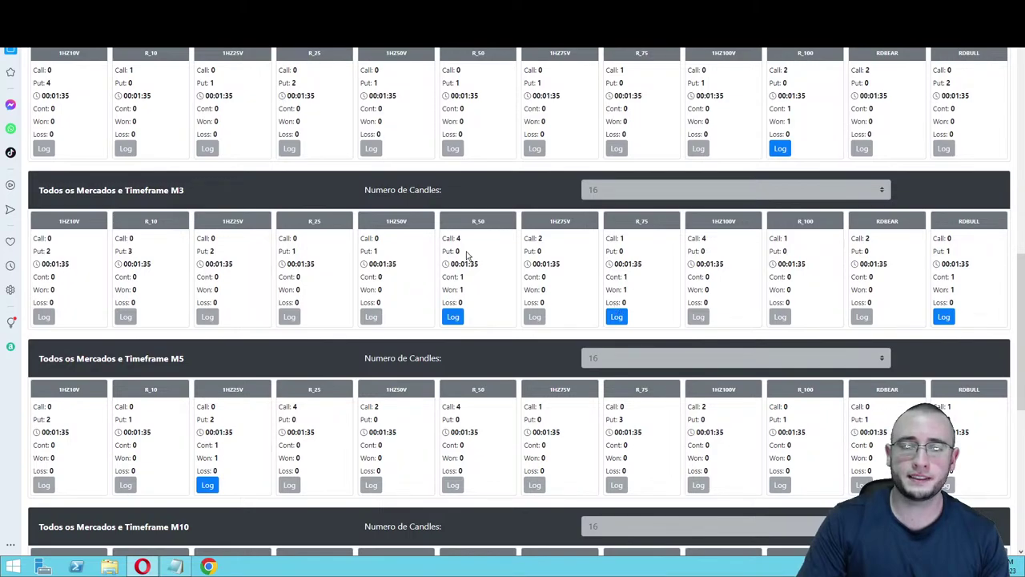
{"action": "scroll", "coordinate": [1022, 323], "scroll_direction": "down", "scroll_amount": 6}
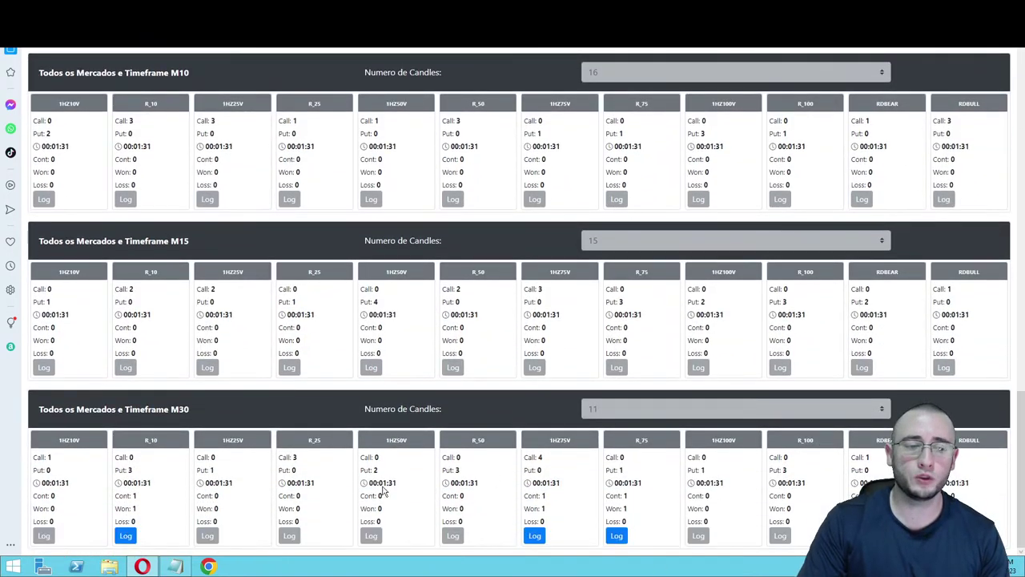
{"action": "scroll", "coordinate": [990, 308], "scroll_direction": "up", "scroll_amount": 7}
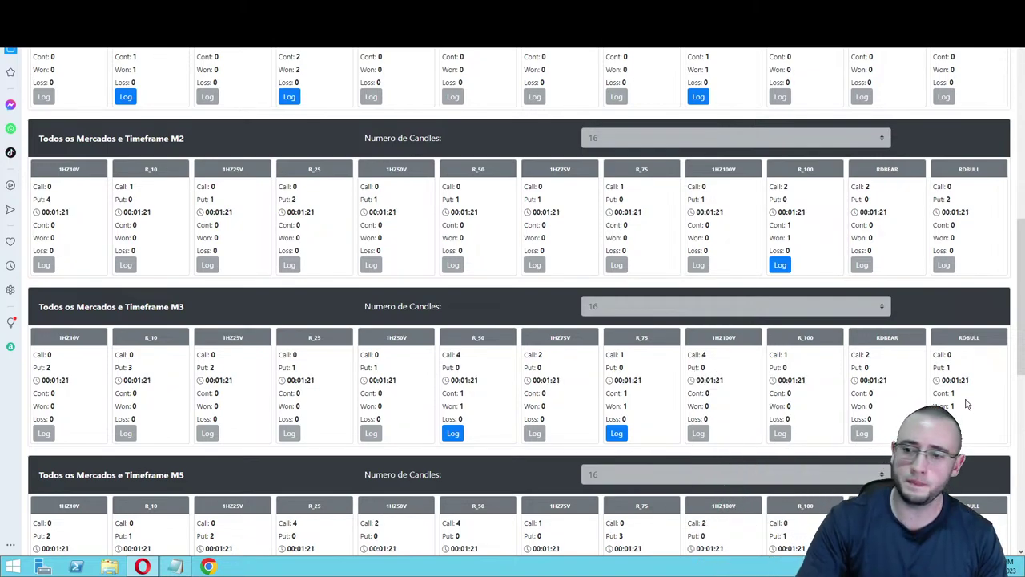
{"action": "left_click", "coordinate": [943, 432]}
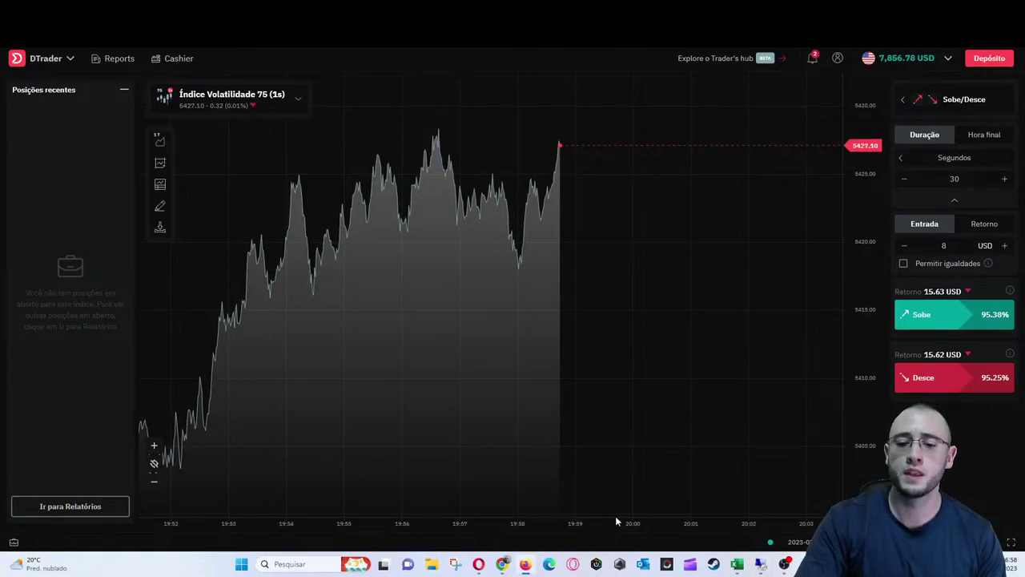
Switch to the Excel results workbook and open the Método ABR Independente sheet
{"action": "left_click", "coordinate": [736, 563]}
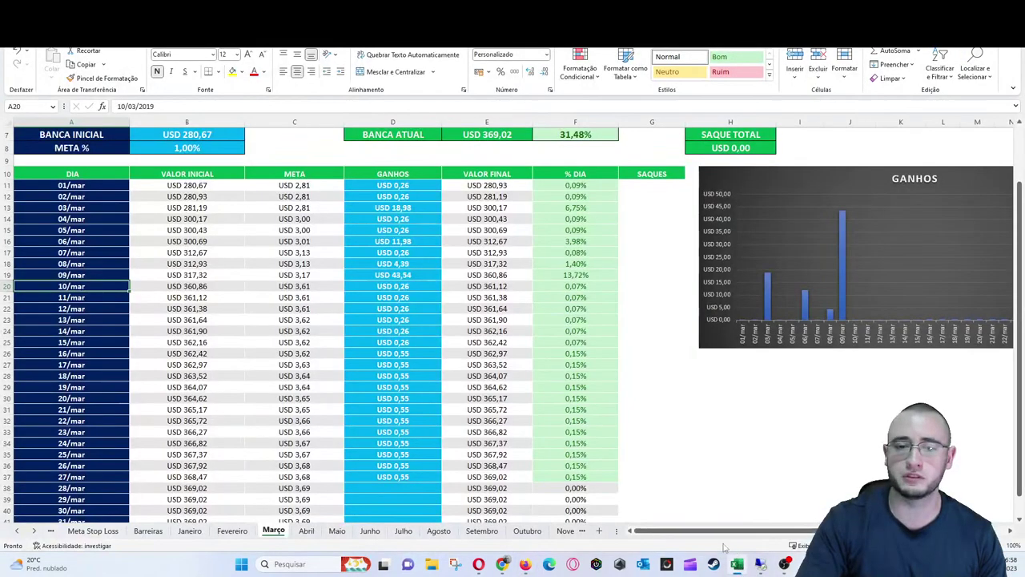
{"action": "left_click_drag", "start_coordinate": [17, 532], "coordinate": [25, 534]}
{"action": "left_click", "coordinate": [255, 533]}
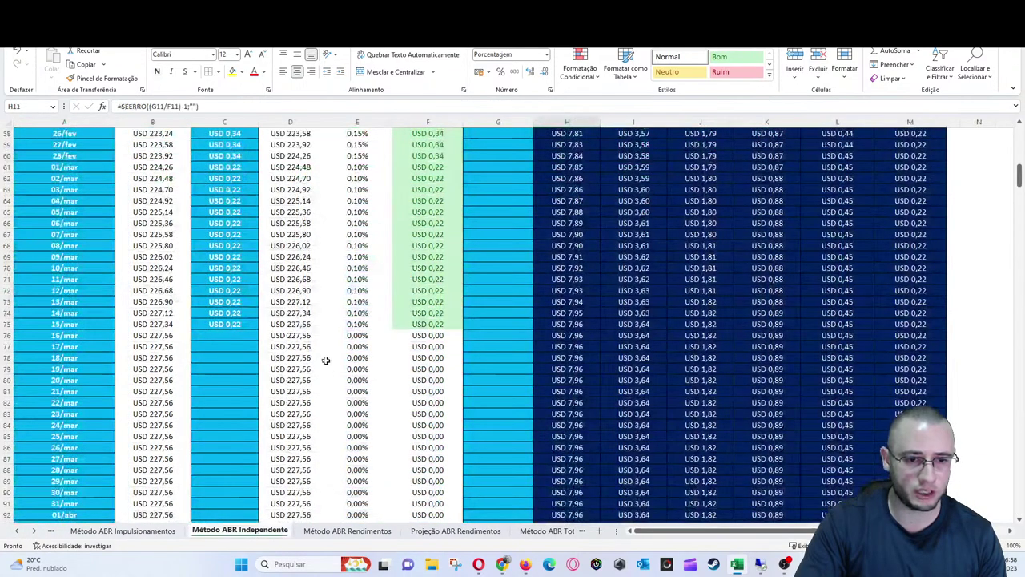
Enter 0,34 as the gain for 16/mar in cell C76 and copy it down to 27/mar in C87
{"action": "left_click", "coordinate": [227, 337]}
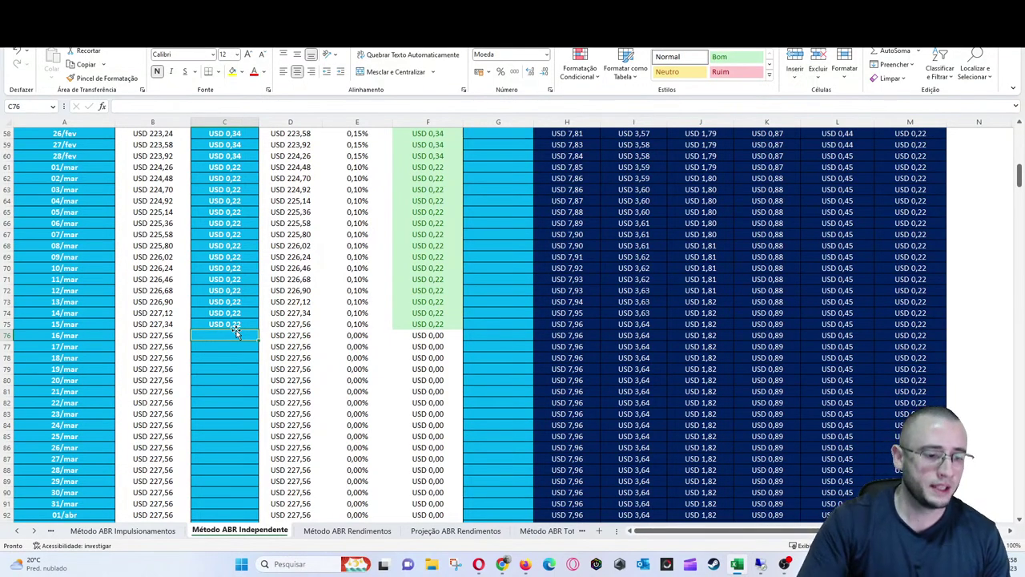
{"action": "type", "text": "0,3"}
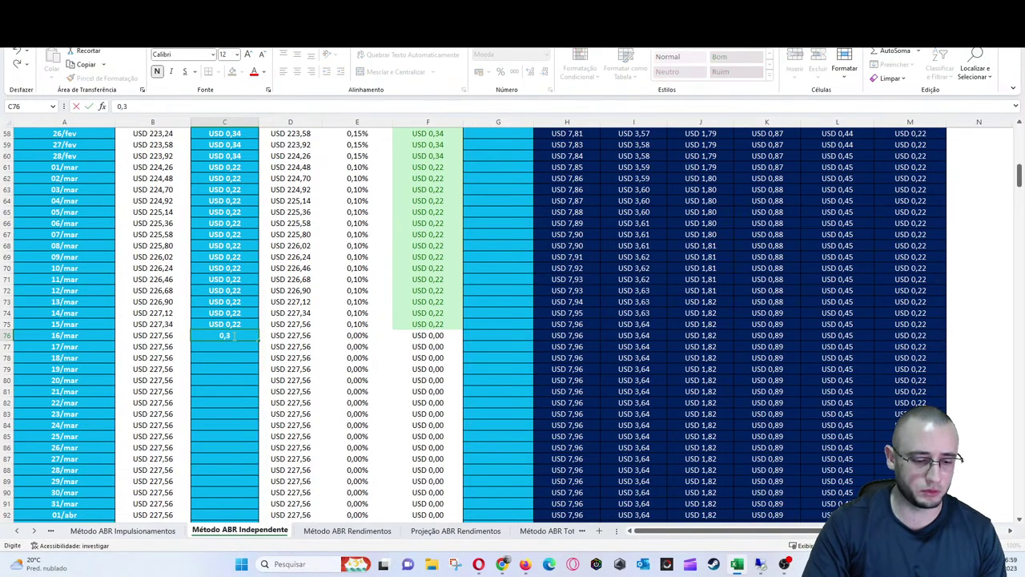
{"action": "type", "text": "4"}
{"action": "key", "text": "ctrl+Return"}
{"action": "key", "text": "ctrl+c"}
{"action": "key", "text": "Down"}
{"action": "key", "text": "ctrl+v"}
{"action": "key", "text": "Down"}
{"action": "key", "text": "ctrl+v"}
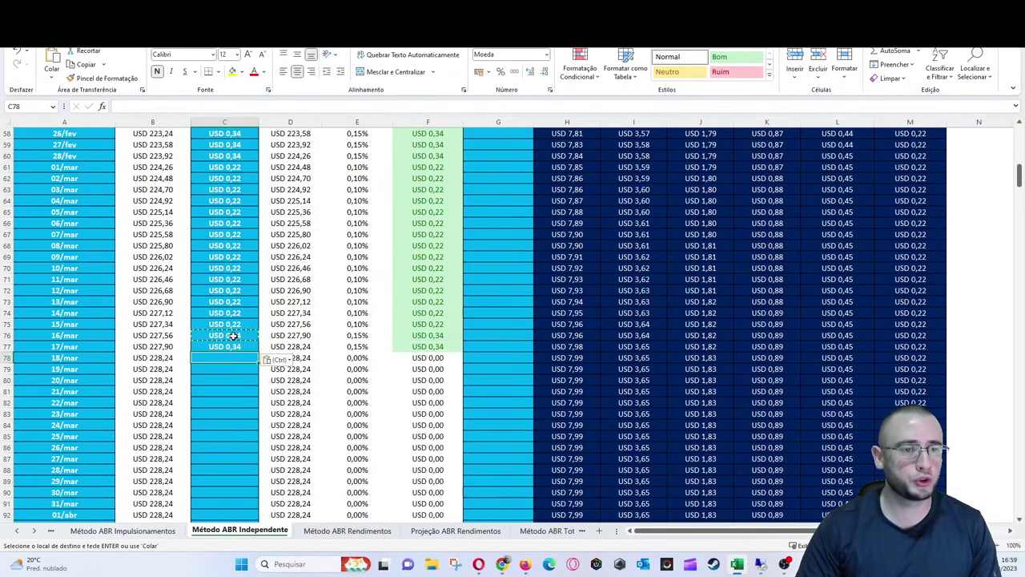
{"action": "key", "text": "Down"}
{"action": "key", "text": "ctrl+v"}
{"action": "key", "text": "Down"}
{"action": "key", "text": "ctrl+v"}
{"action": "key", "text": "Down"}
{"action": "key", "text": "ctrl+v"}
{"action": "key", "text": "Down"}
{"action": "key", "text": "ctrl+v"}
{"action": "key", "text": "Down"}
{"action": "key", "text": "ctrl+v"}
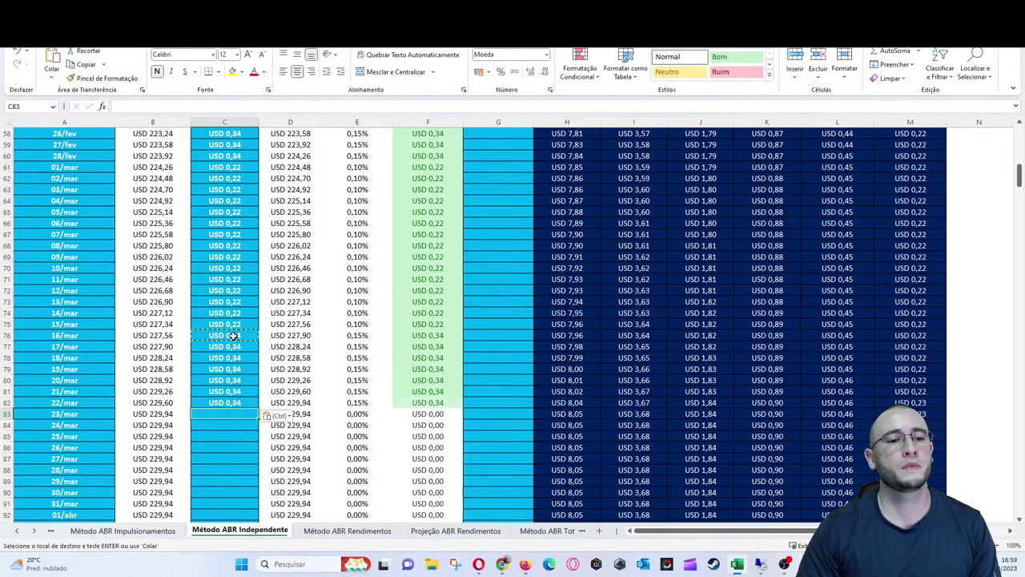
{"action": "key", "text": "Down"}
{"action": "key", "text": "ctrl+v"}
{"action": "key", "text": "Down"}
{"action": "key", "text": "ctrl+v"}
{"action": "key", "text": "Down"}
{"action": "key", "text": "ctrl+v"}
{"action": "key", "text": "Down"}
{"action": "key", "text": "ctrl+v"}
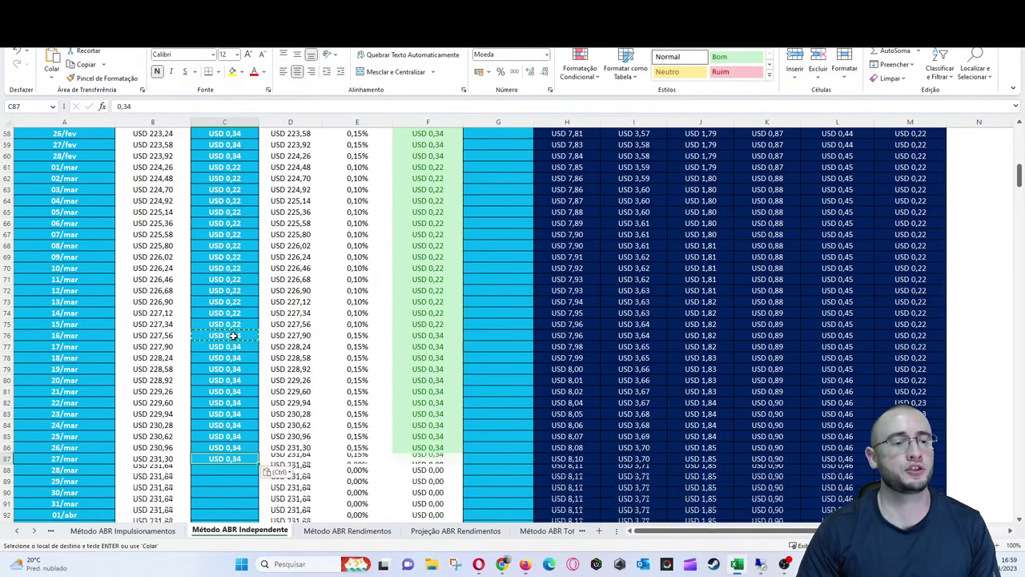
{"action": "key", "text": "Right"}
{"action": "left_click", "coordinate": [347, 368]}
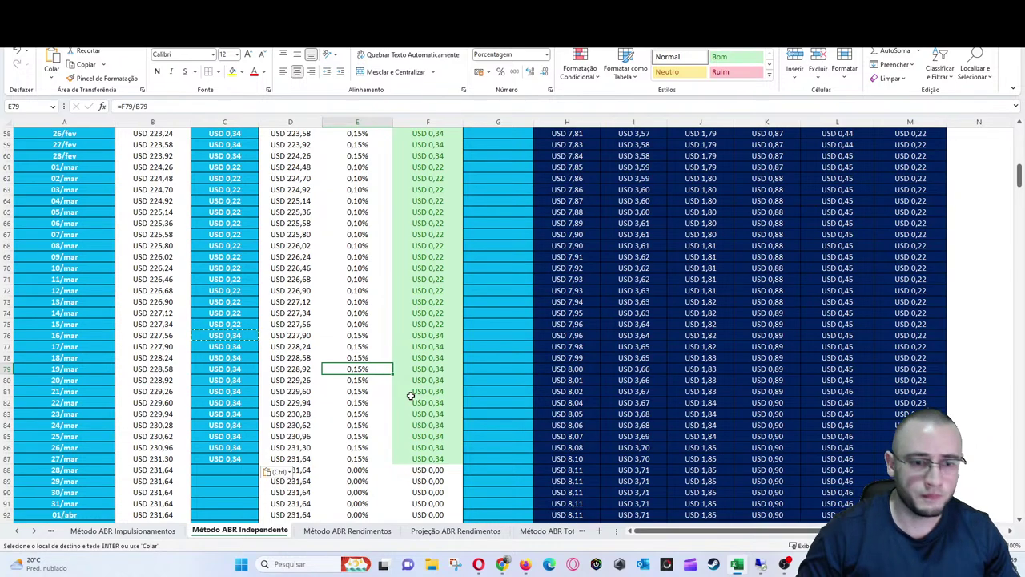
{"action": "left_click", "coordinate": [495, 391]}
{"action": "key", "text": "Escape"}
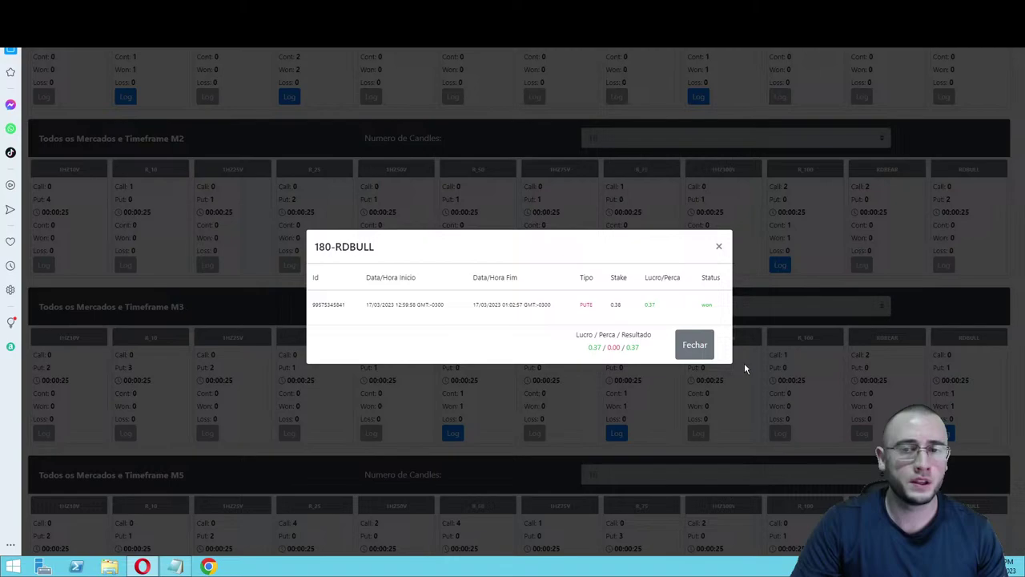
Return to the robot's page, close the RDBULL trade log and check the results of the shorter timeframes
{"action": "left_click", "coordinate": [693, 345]}
{"action": "scroll", "coordinate": [451, 357], "scroll_direction": "up", "scroll_amount": 3}
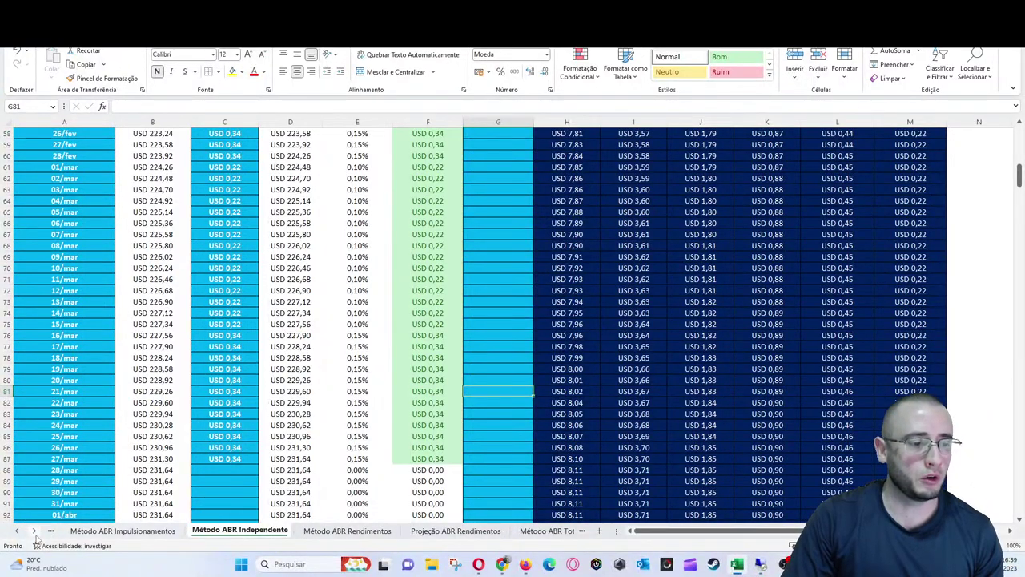
Open the Estatísticas Método ABR sheet in the Excel workbook
{"action": "left_click", "coordinate": [33, 530]}
{"action": "left_click", "coordinate": [34, 530]}
{"action": "left_click", "coordinate": [34, 530]}
{"action": "left_click", "coordinate": [509, 530]}
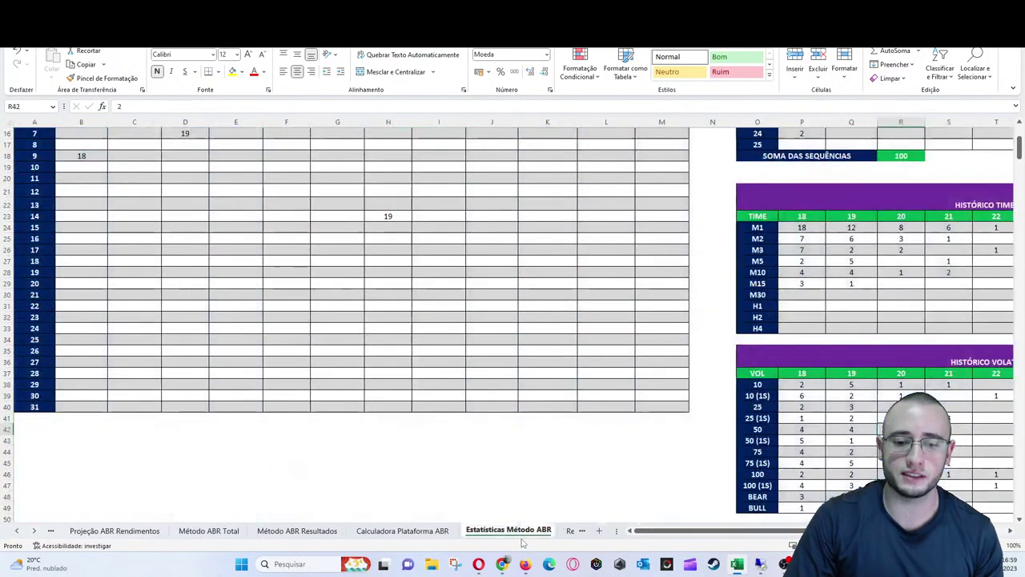
Rename the candle statistics table title from its month to MARÇO, giving ESTATÍSTICAS DE CANDLES - MARÇO
{"action": "scroll", "coordinate": [517, 463], "scroll_direction": "up", "scroll_amount": 1}
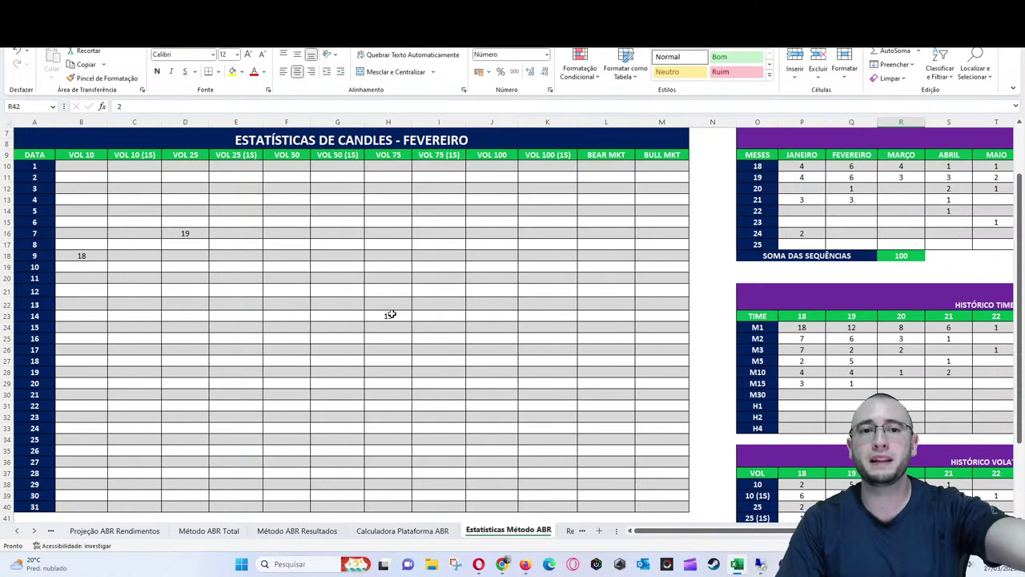
{"action": "left_click", "coordinate": [242, 140]}
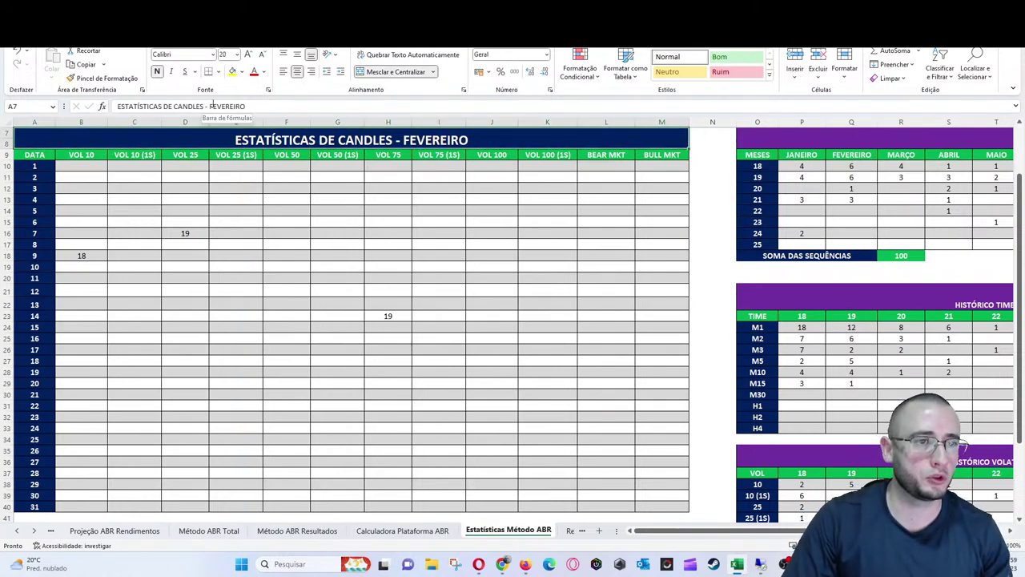
{"action": "double_click", "coordinate": [224, 106]}
{"action": "type", "text": "m"}
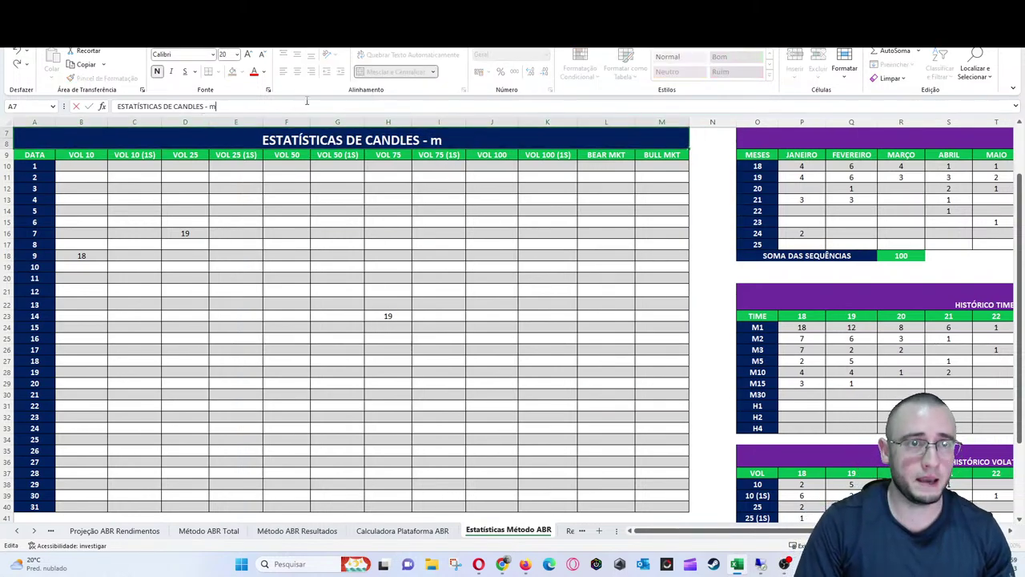
{"action": "key", "text": "BackSpace"}
{"action": "type", "text": "MAR"}
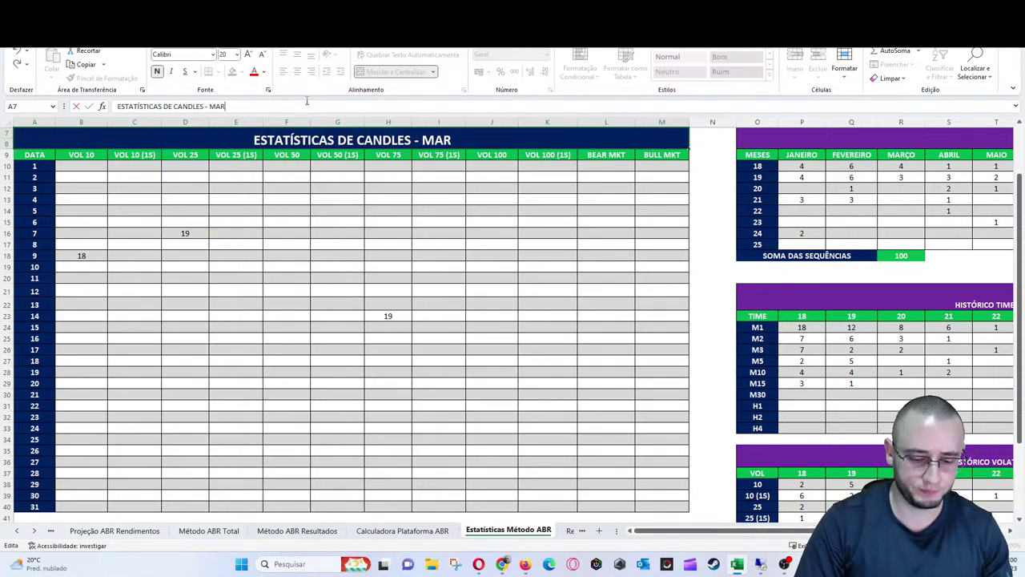
{"action": "type", "text": "ÇO"}
{"action": "left_click", "coordinate": [272, 254]}
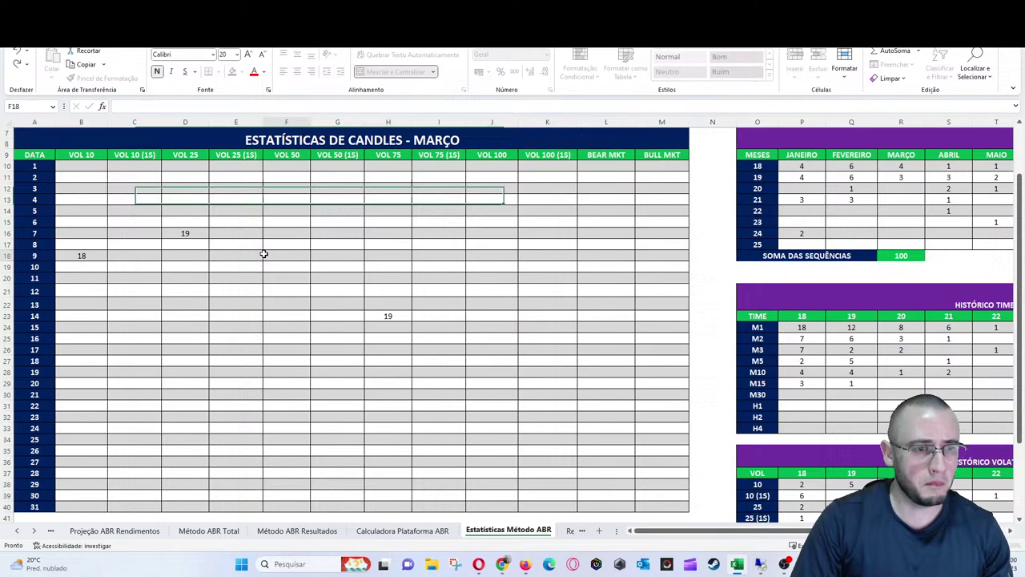
Clear the leftover entries for VOL 75 on day 14, VOL 25 on day 7 and VOL 10 on day 9
{"action": "left_click", "coordinate": [398, 316]}
{"action": "key", "text": "Delete"}
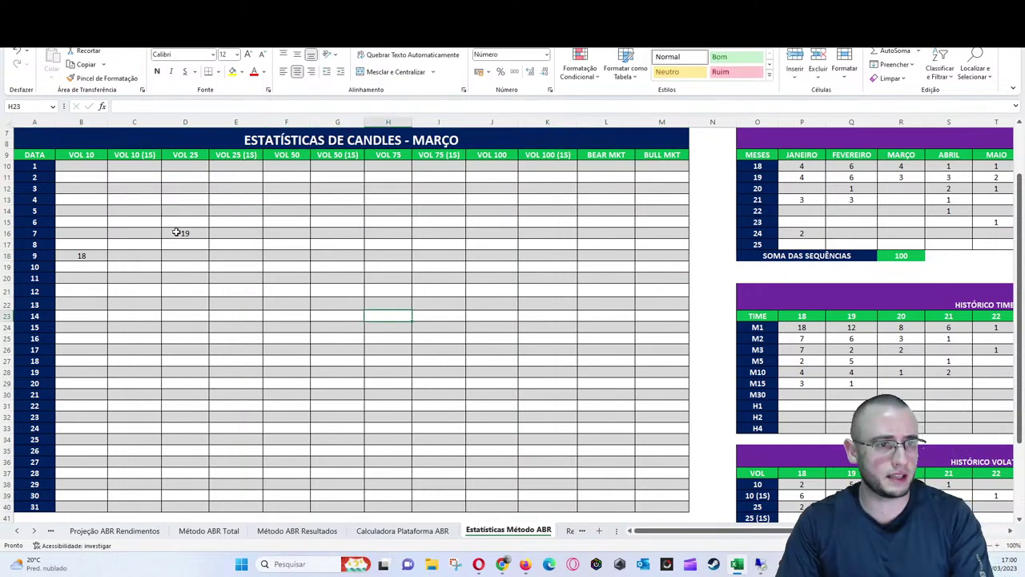
{"action": "left_click", "coordinate": [173, 232]}
{"action": "key", "text": "Delete"}
{"action": "left_click", "coordinate": [101, 254]}
{"action": "key", "text": "Delete"}
{"action": "left_click", "coordinate": [268, 266]}
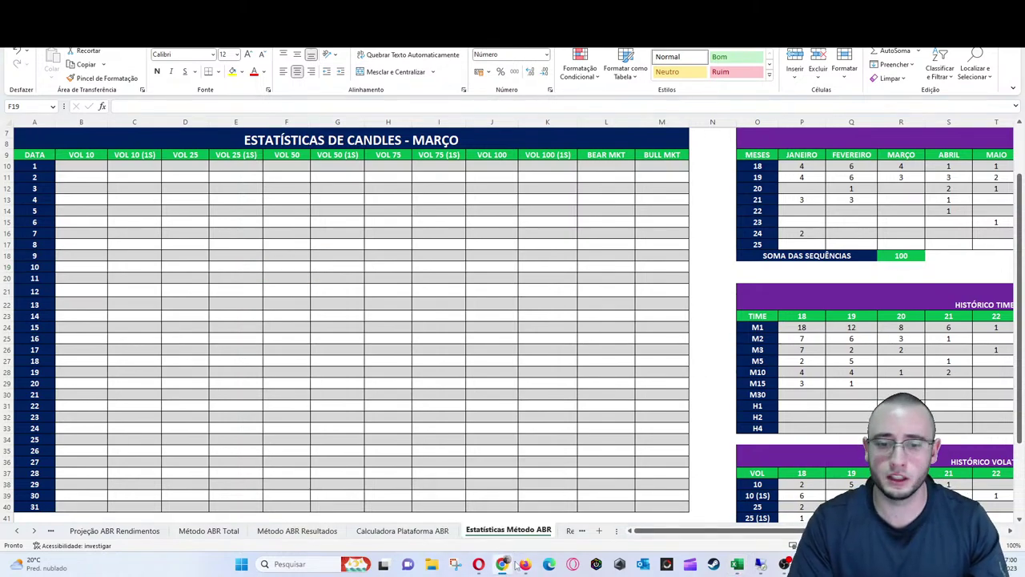
Switch to the DTrader page in Firefox, collapse the recent positions and look through the Momentum indicators
{"action": "left_click", "coordinate": [526, 564]}
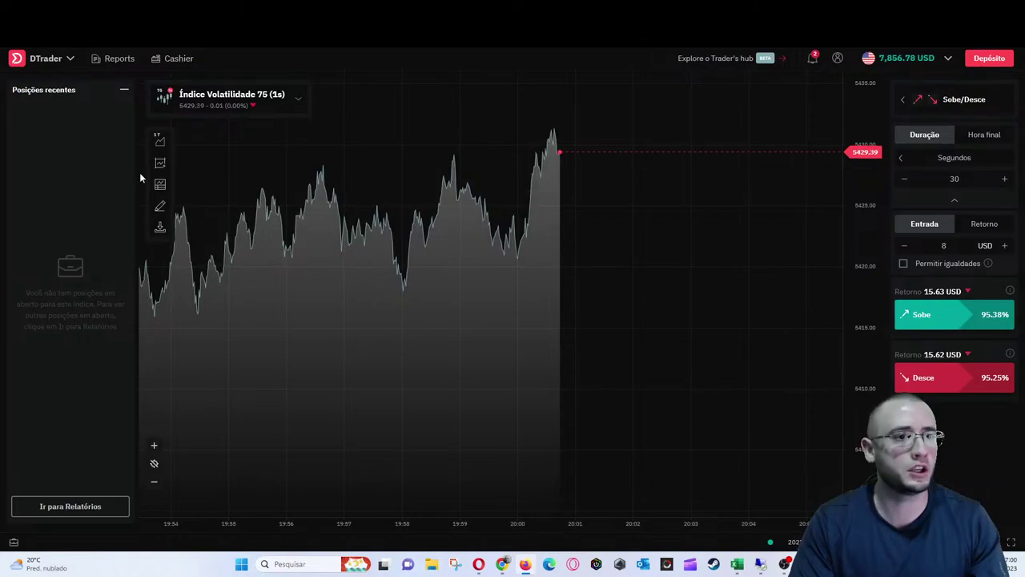
{"action": "left_click", "coordinate": [125, 92]}
{"action": "left_click", "coordinate": [28, 164]}
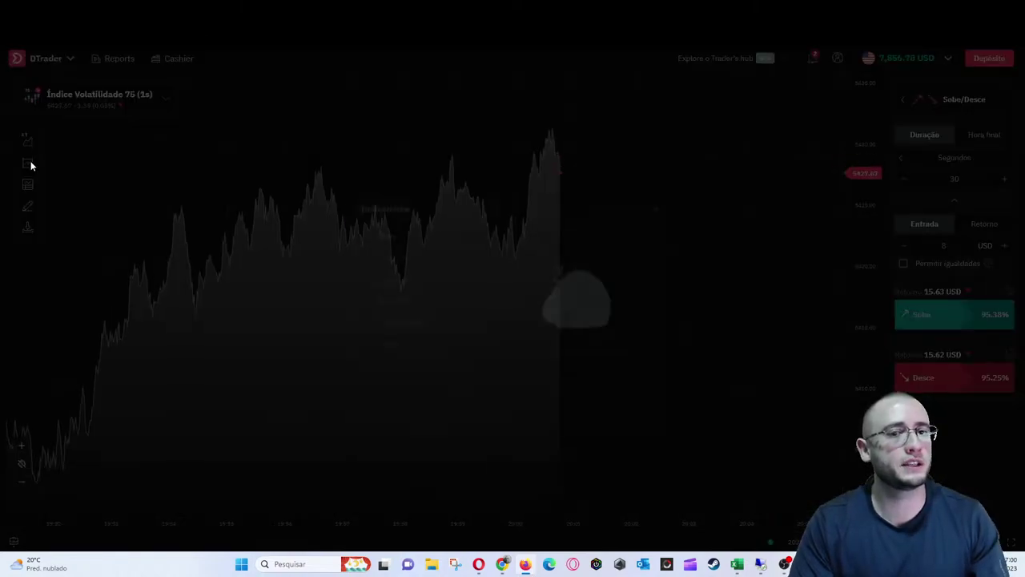
{"action": "left_click", "coordinate": [427, 247]}
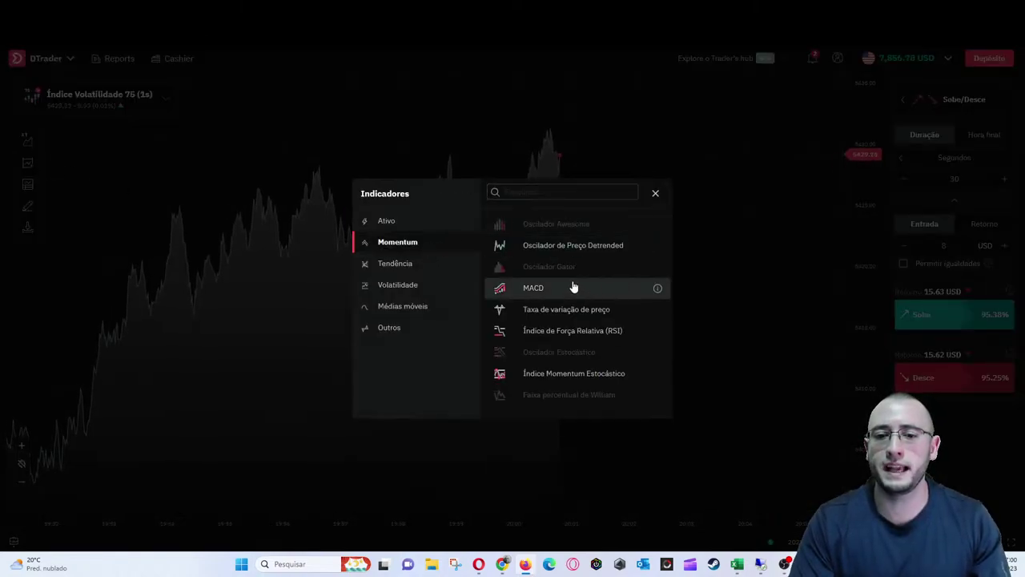
{"action": "left_click", "coordinate": [811, 118]}
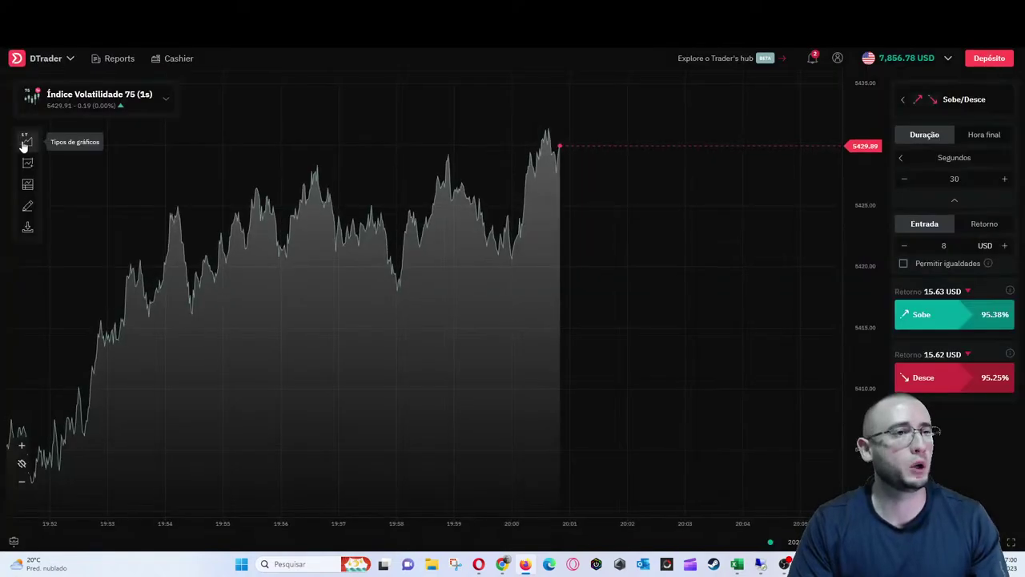
Change the Índice Volatilidade 75 (1s) chart to the Vela type with a 1 minuto interval
{"action": "left_click", "coordinate": [22, 145]}
{"action": "left_click", "coordinate": [490, 325]}
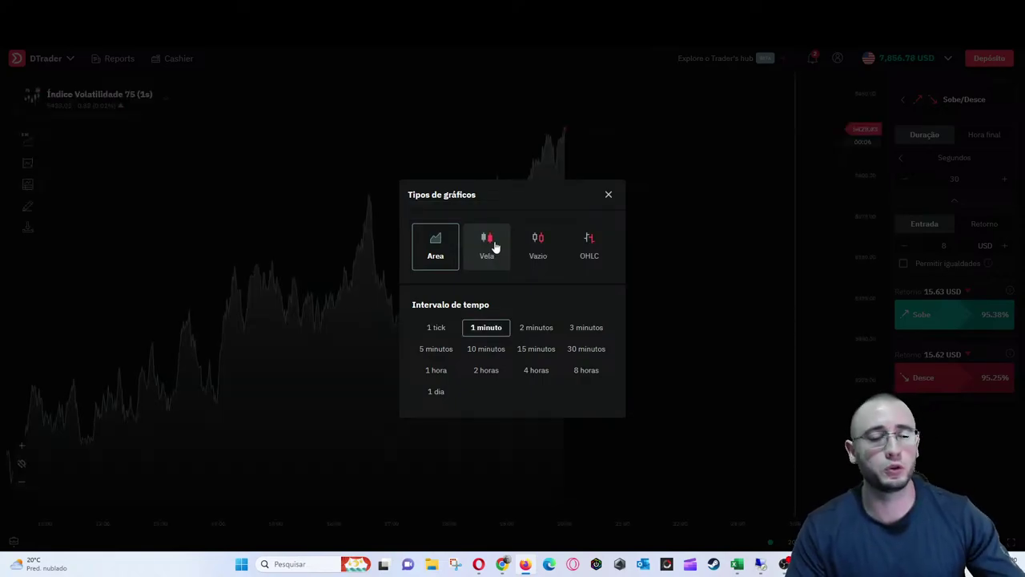
{"action": "left_click", "coordinate": [490, 244]}
{"action": "left_click", "coordinate": [610, 196]}
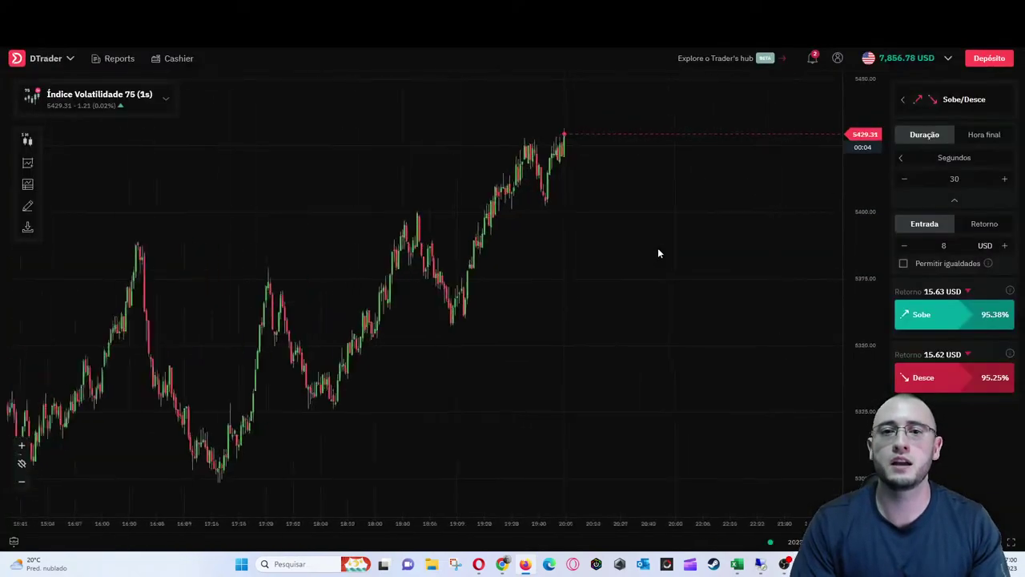
Add the MACD, Índice de Força Relativa (RSI) and Bandas de Bollinger indicators to the candle chart
{"action": "left_click", "coordinate": [26, 164]}
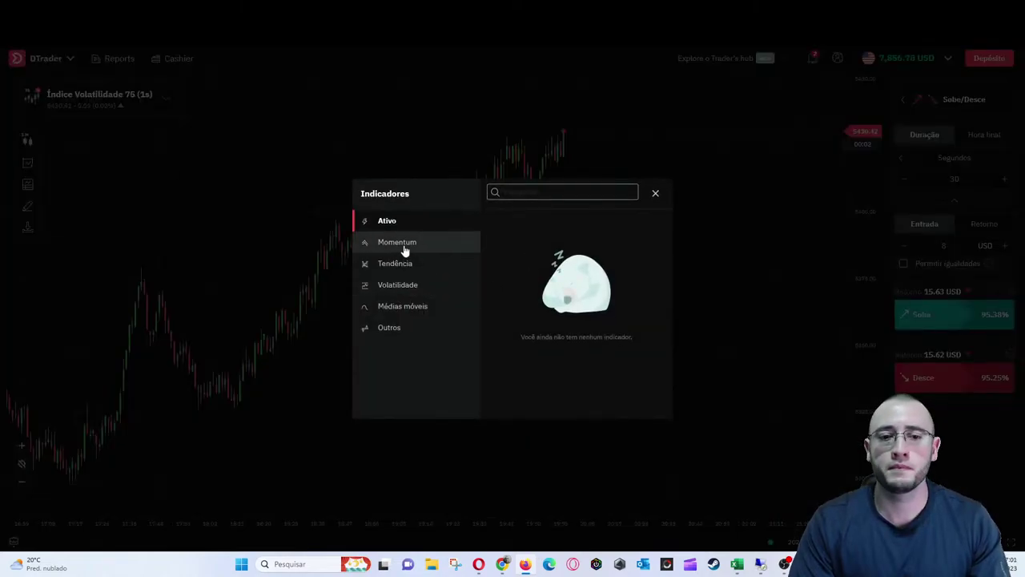
{"action": "left_click", "coordinate": [403, 245]}
{"action": "left_click", "coordinate": [563, 290]}
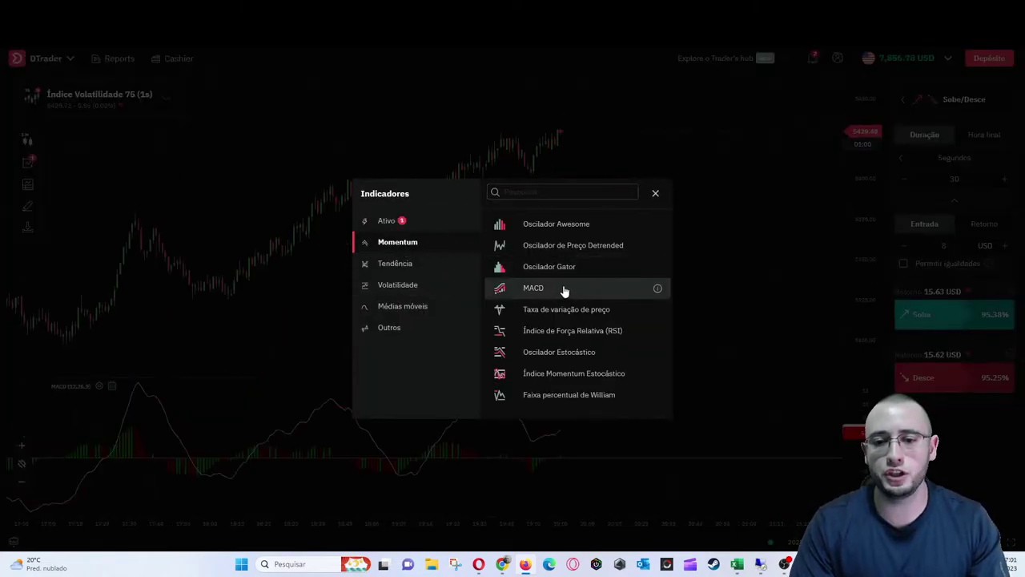
{"action": "left_click", "coordinate": [582, 329]}
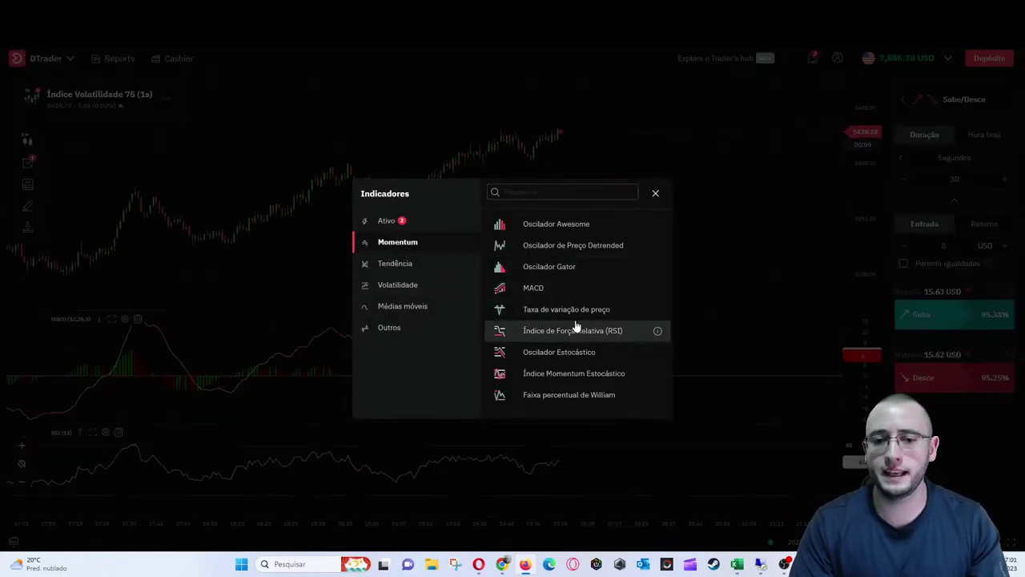
{"action": "left_click", "coordinate": [402, 286]}
{"action": "left_click", "coordinate": [550, 226]}
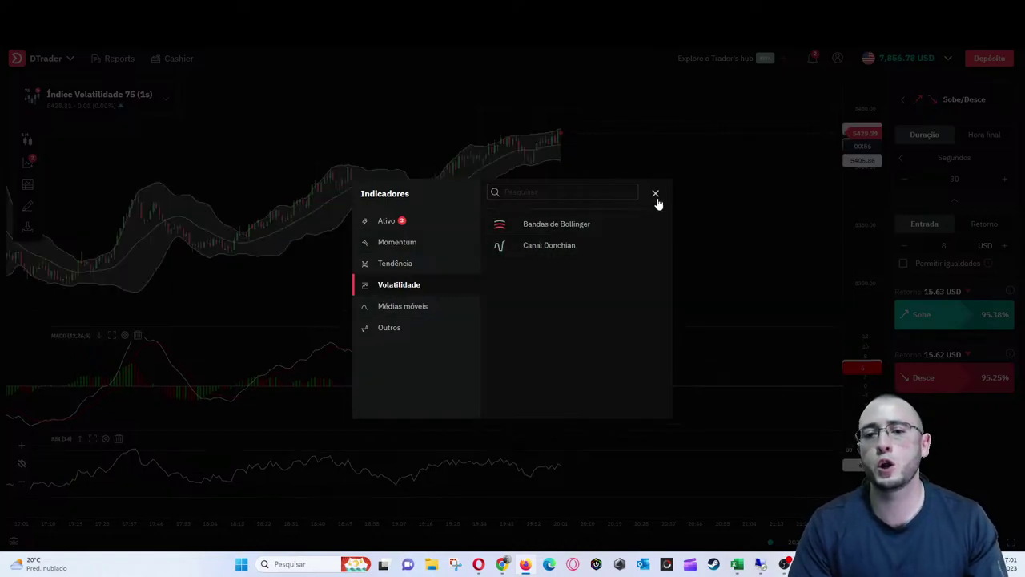
{"action": "left_click", "coordinate": [656, 196]}
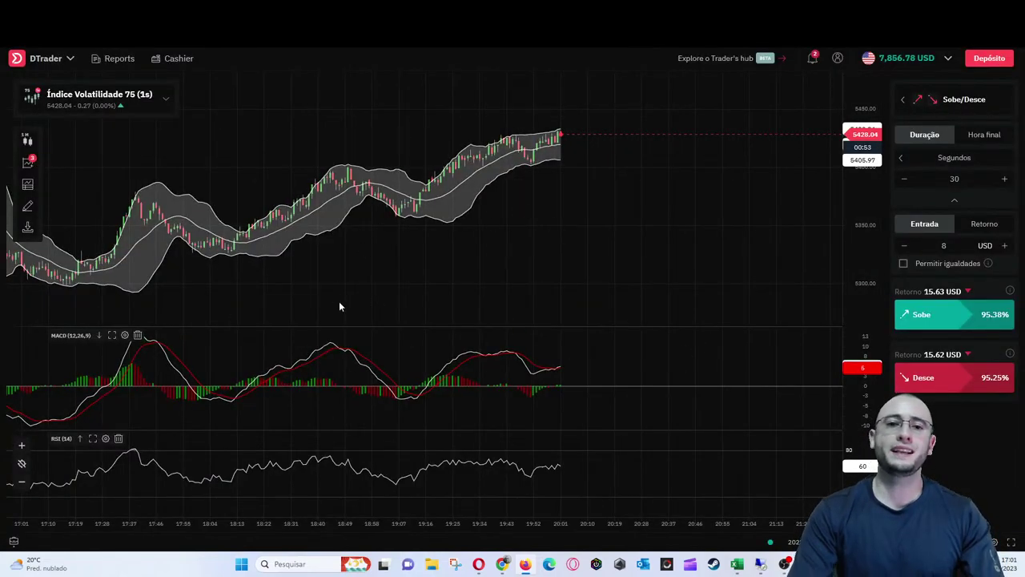
{"action": "scroll", "coordinate": [572, 331], "scroll_direction": "up", "scroll_amount": 2}
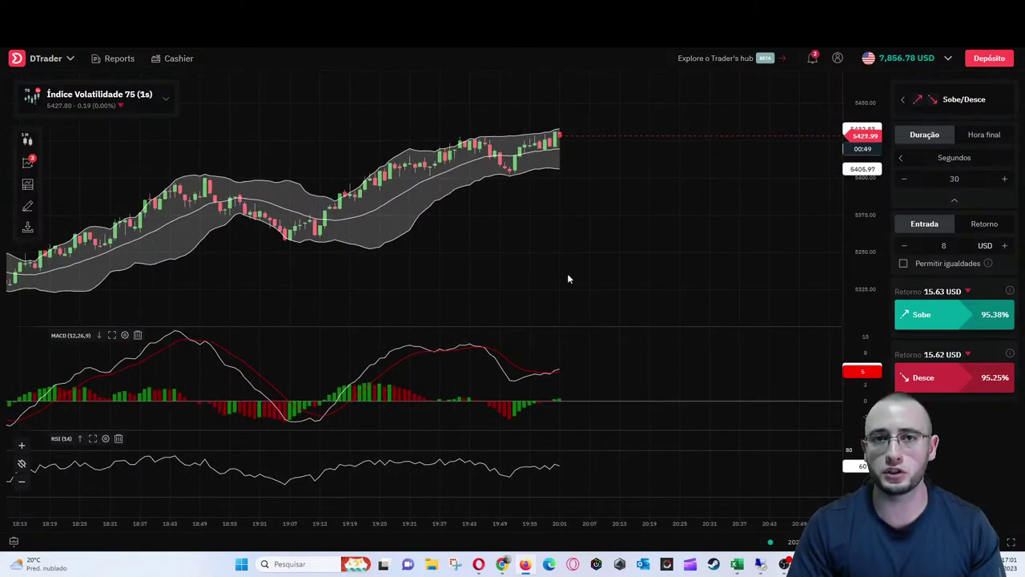
Remove all indicators and return the chart to the Area type with a 1 tick interval
{"action": "left_click", "coordinate": [28, 160]}
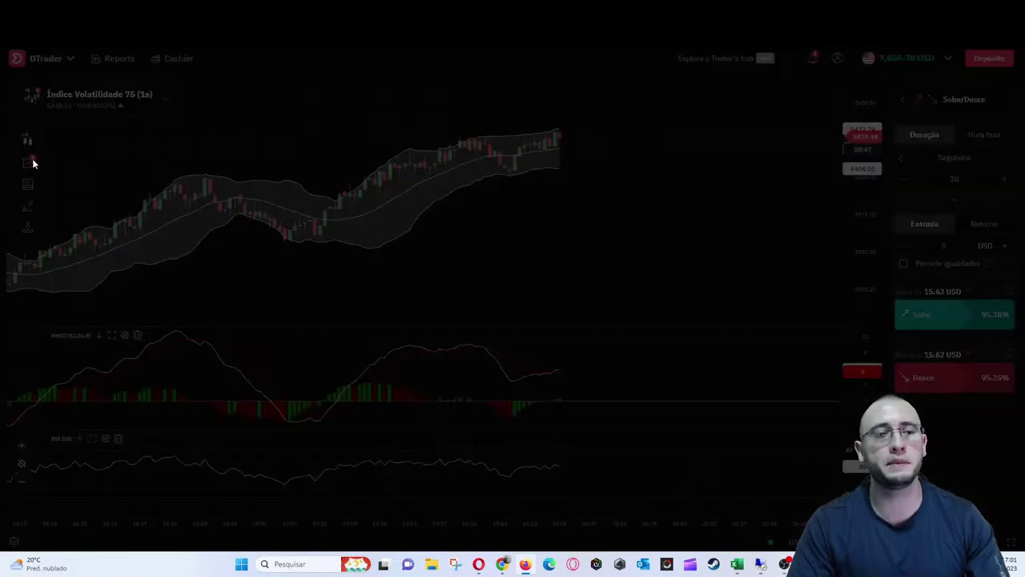
{"action": "left_click", "coordinate": [640, 223]}
{"action": "left_click", "coordinate": [655, 194]}
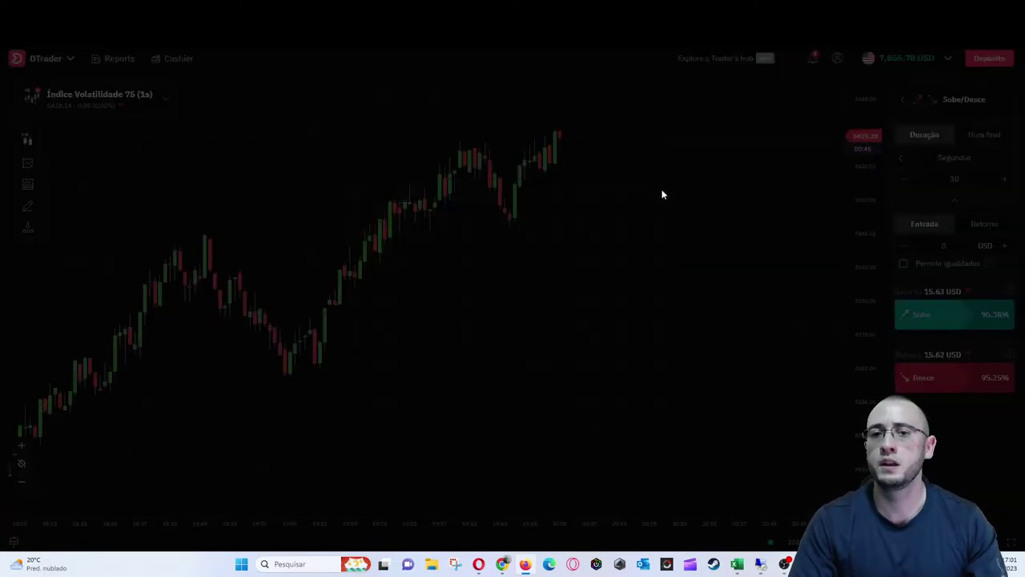
{"action": "left_click", "coordinate": [31, 137]}
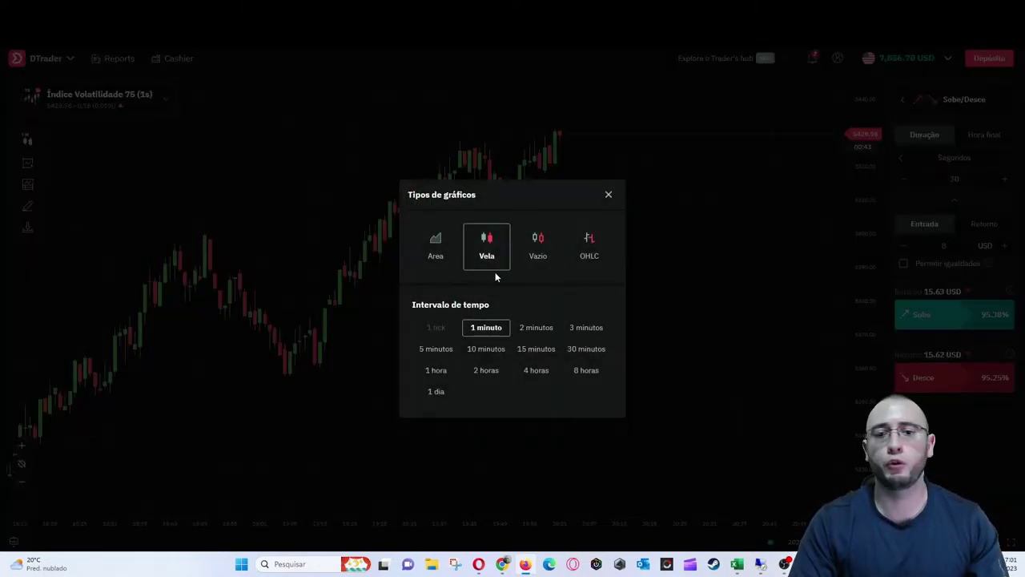
{"action": "left_click", "coordinate": [435, 253]}
{"action": "left_click", "coordinate": [436, 326]}
{"action": "left_click", "coordinate": [609, 195]}
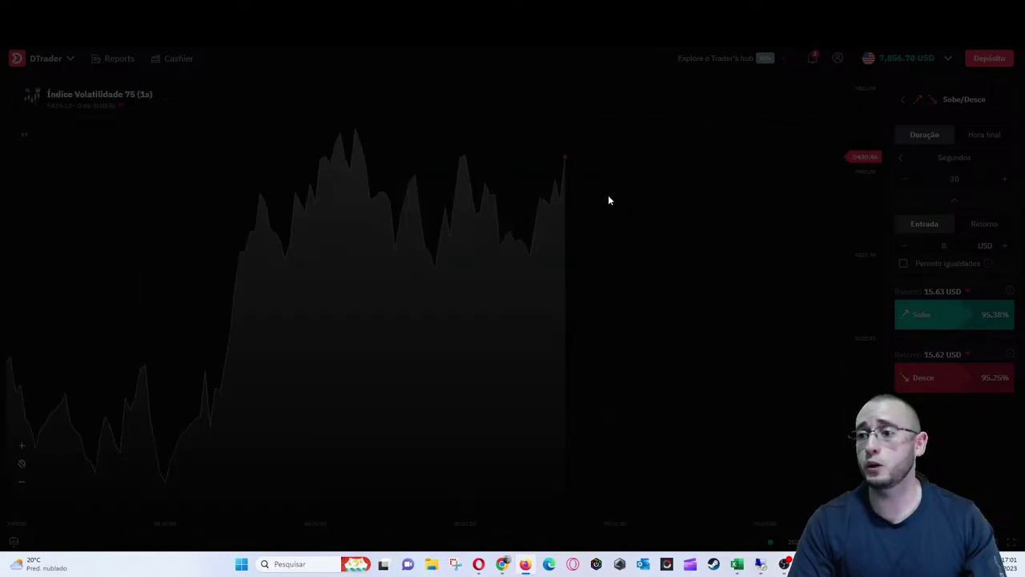
{"action": "scroll", "coordinate": [624, 240], "scroll_direction": "down", "scroll_amount": 5}
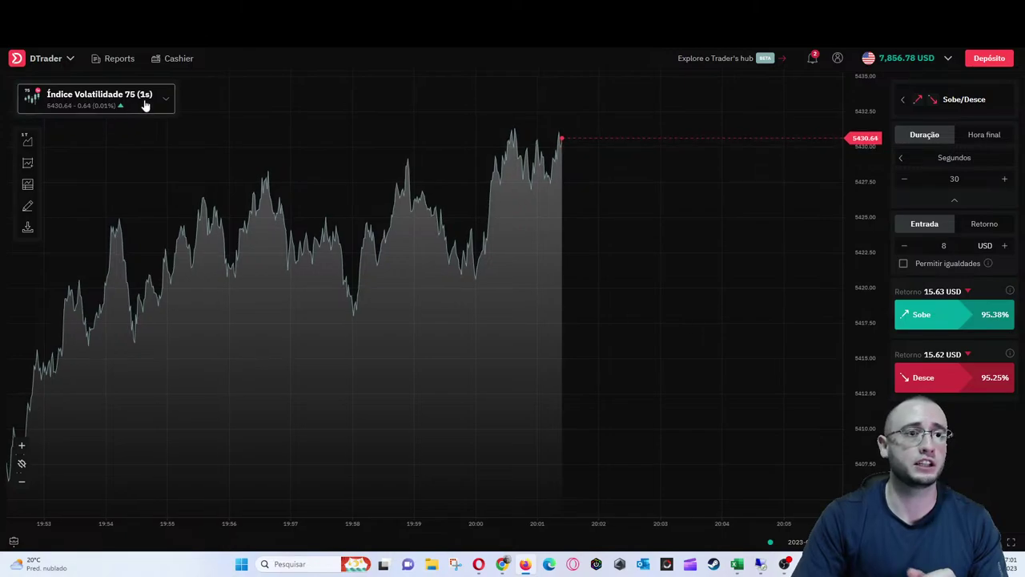
Change the market to Índice Volatilidade 75 and place a Desce trade of 8 USD for 30 seconds
{"action": "left_click", "coordinate": [146, 105]}
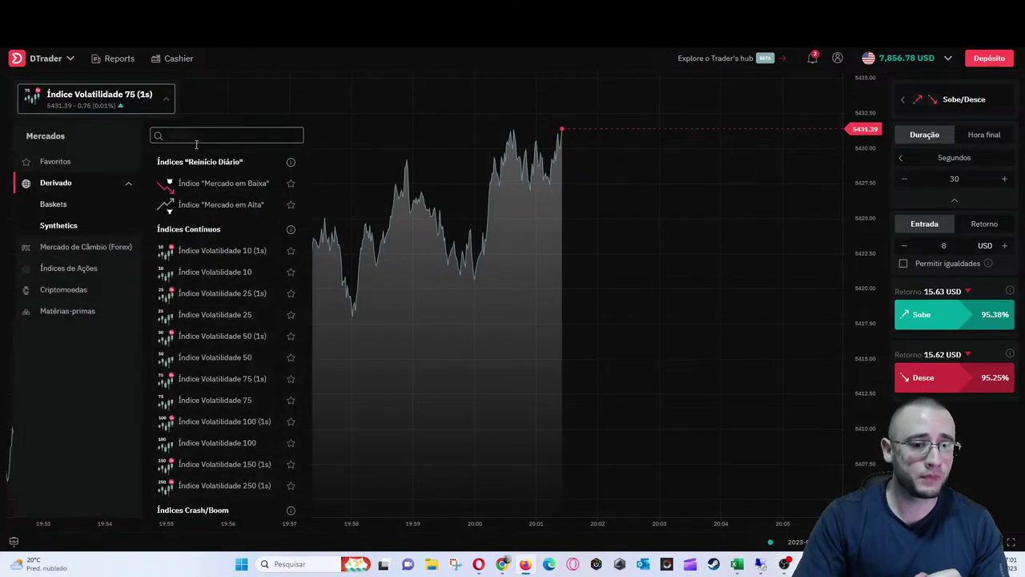
{"action": "left_click", "coordinate": [228, 402]}
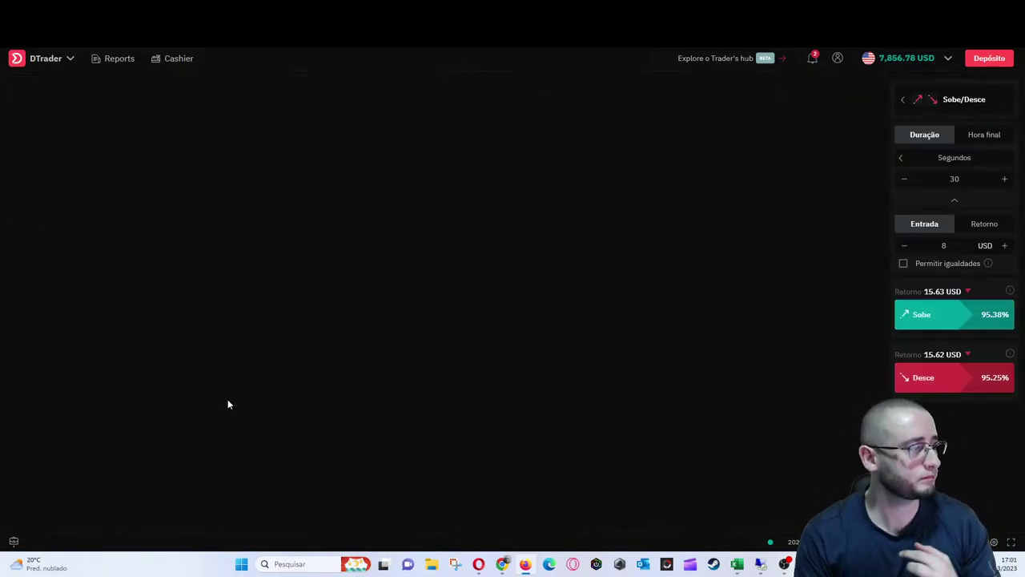
{"action": "scroll", "coordinate": [526, 284], "scroll_direction": "down", "scroll_amount": 3}
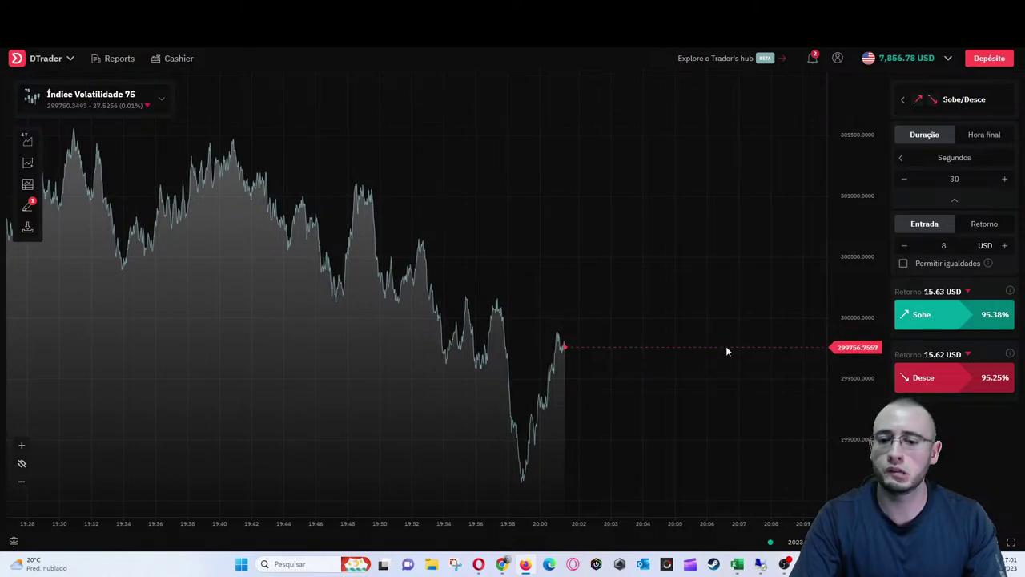
{"action": "scroll", "coordinate": [704, 301], "scroll_direction": "up", "scroll_amount": 3}
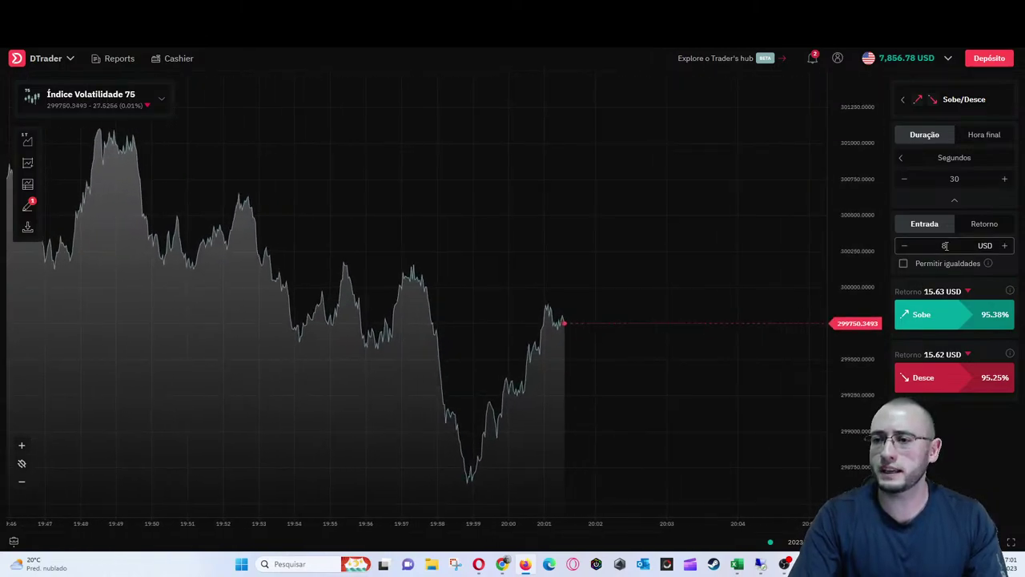
{"action": "left_click", "coordinate": [952, 378]}
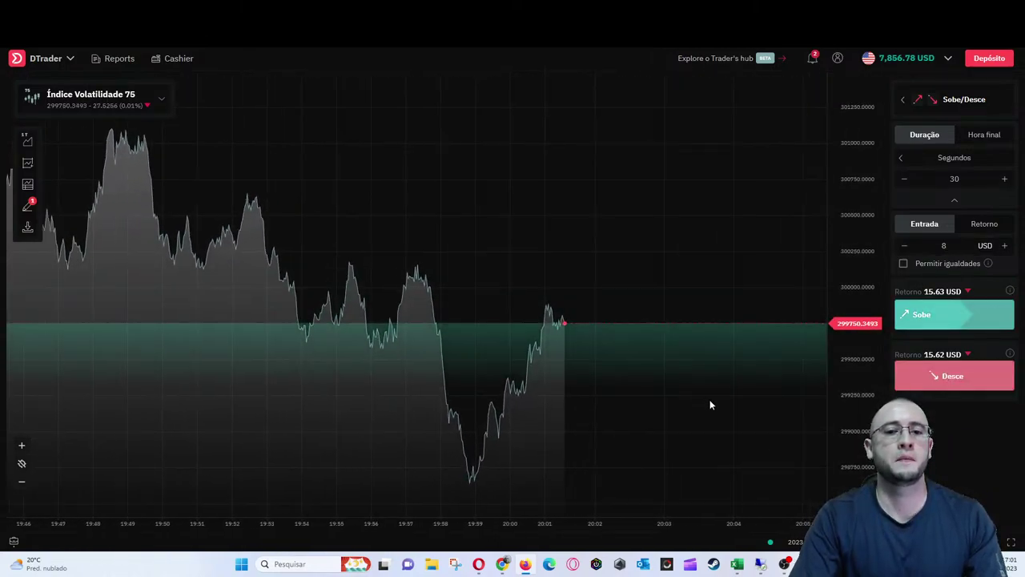
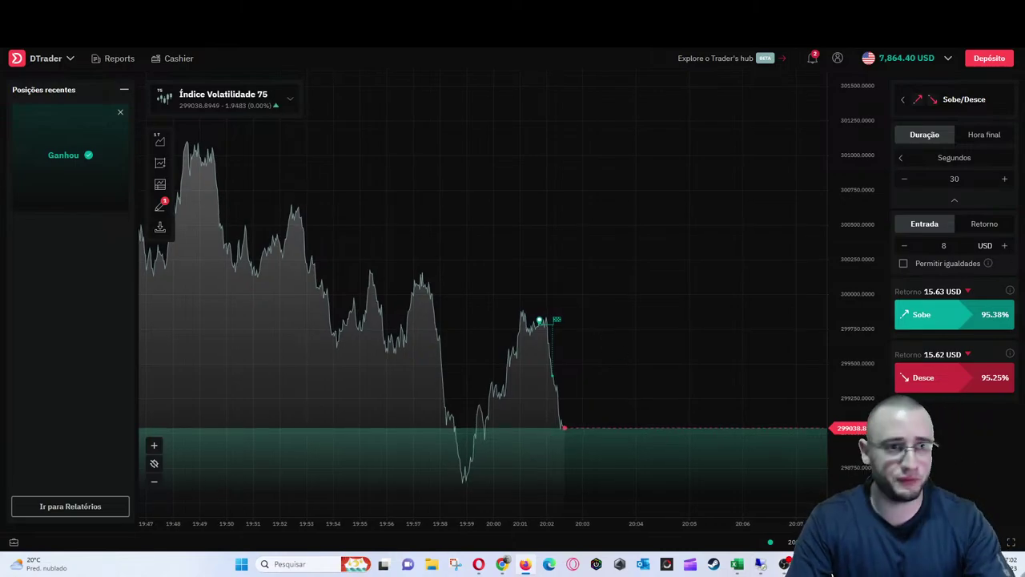
Set the trade's Entrada amount to 2 USD
{"action": "left_click", "coordinate": [915, 242]}
{"action": "type", "text": "2"}
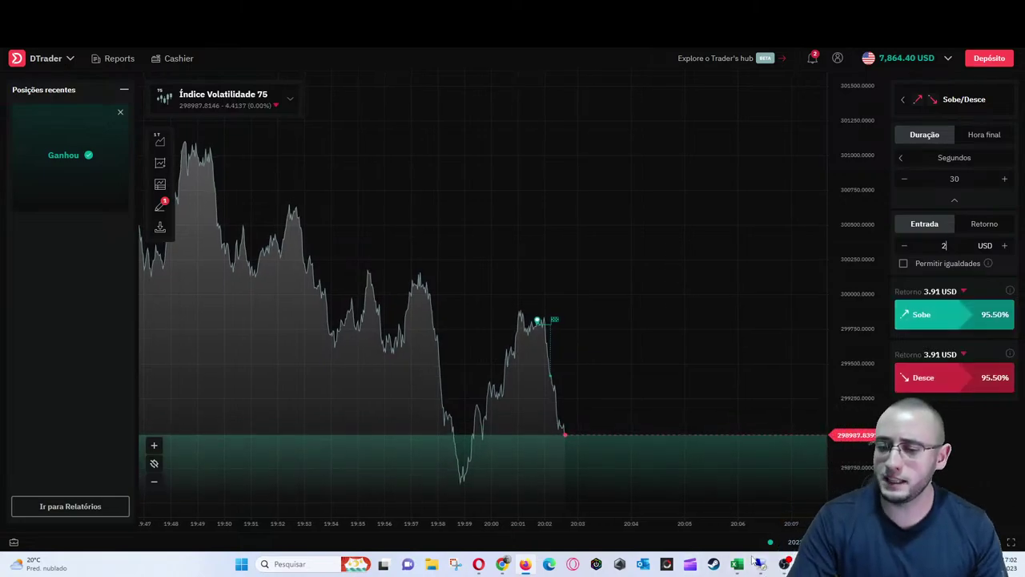
Switch to the robot's page, review the R_25 trade log and result under timeframe M1, and close the log
{"action": "left_click", "coordinate": [689, 563]}
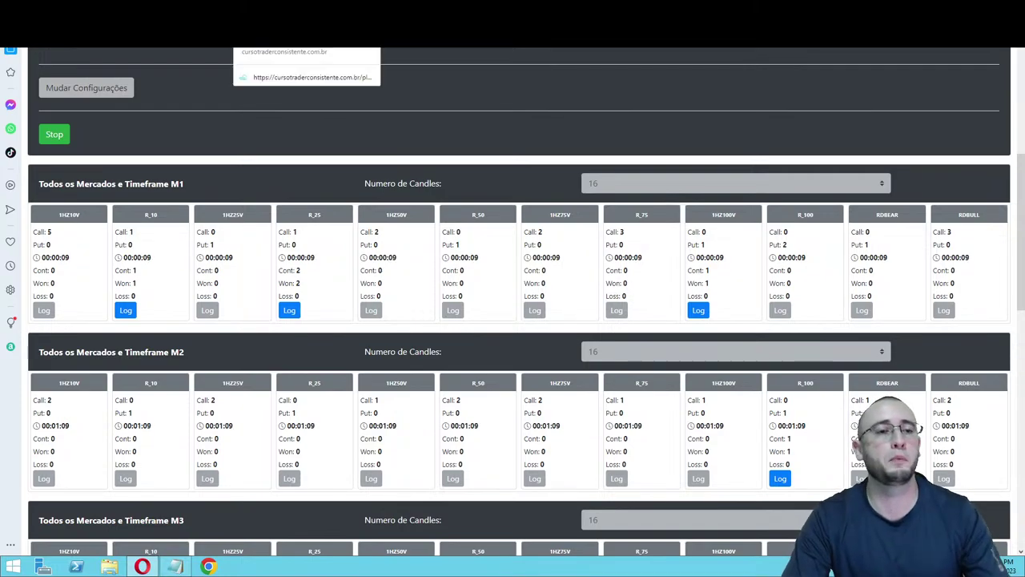
{"action": "scroll", "coordinate": [519, 302], "scroll_direction": "down", "scroll_amount": 1}
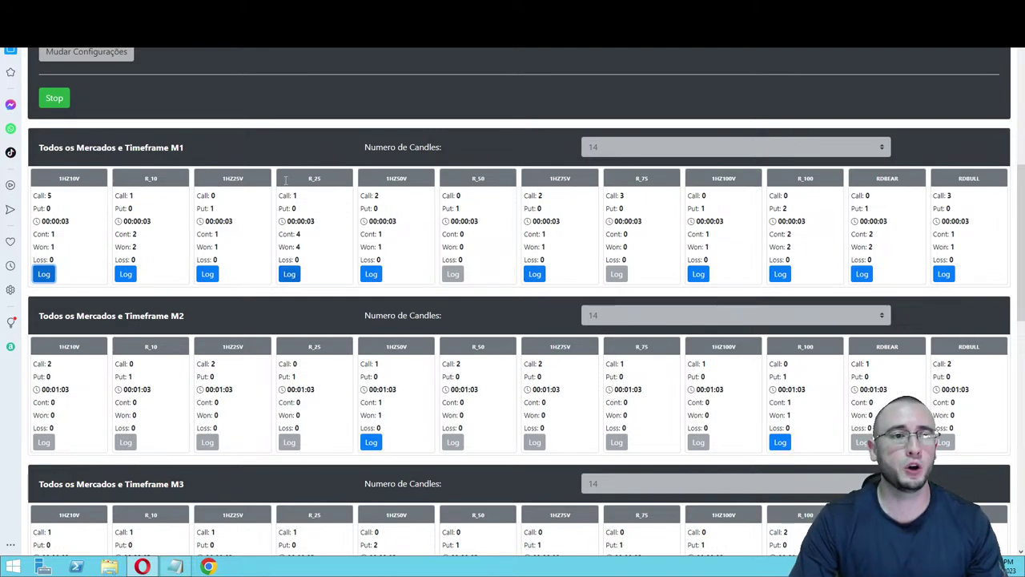
{"action": "left_click", "coordinate": [290, 275]}
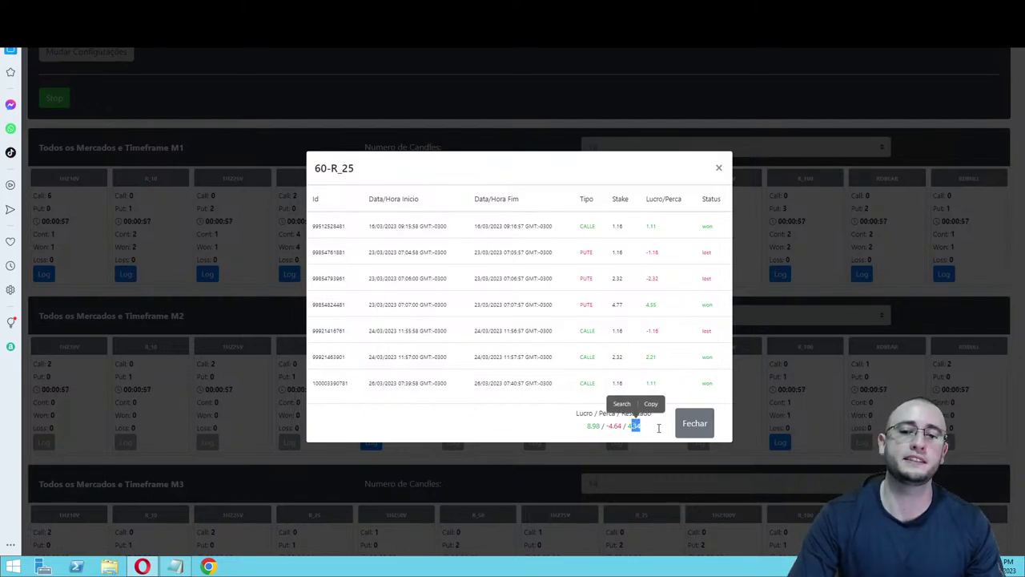
{"action": "left_click", "coordinate": [701, 424]}
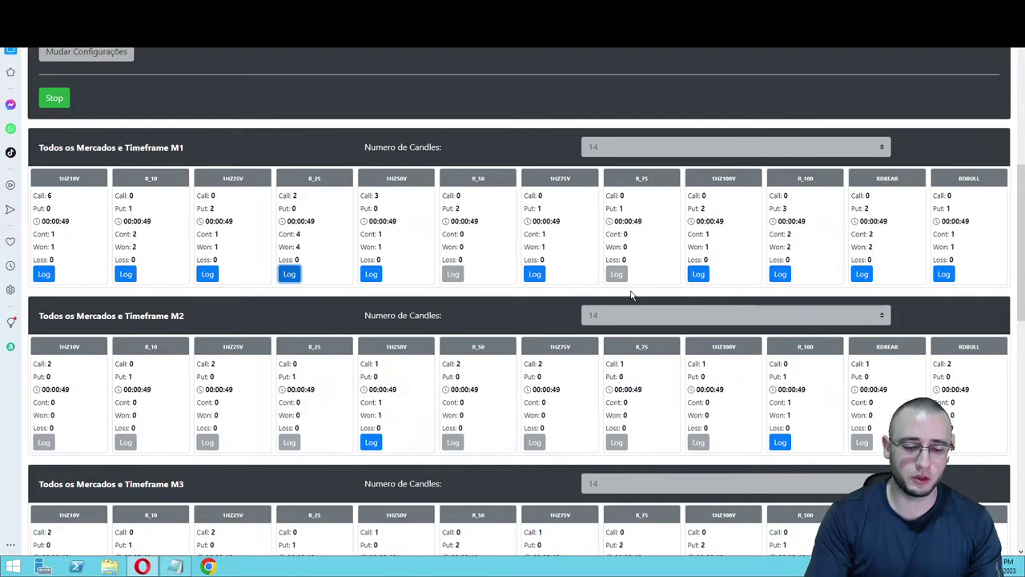
Examine the call, put, won and loss counters of all markets across the robot's timeframes from M1 to M30
{"action": "scroll", "coordinate": [630, 295], "scroll_direction": "up", "scroll_amount": 1}
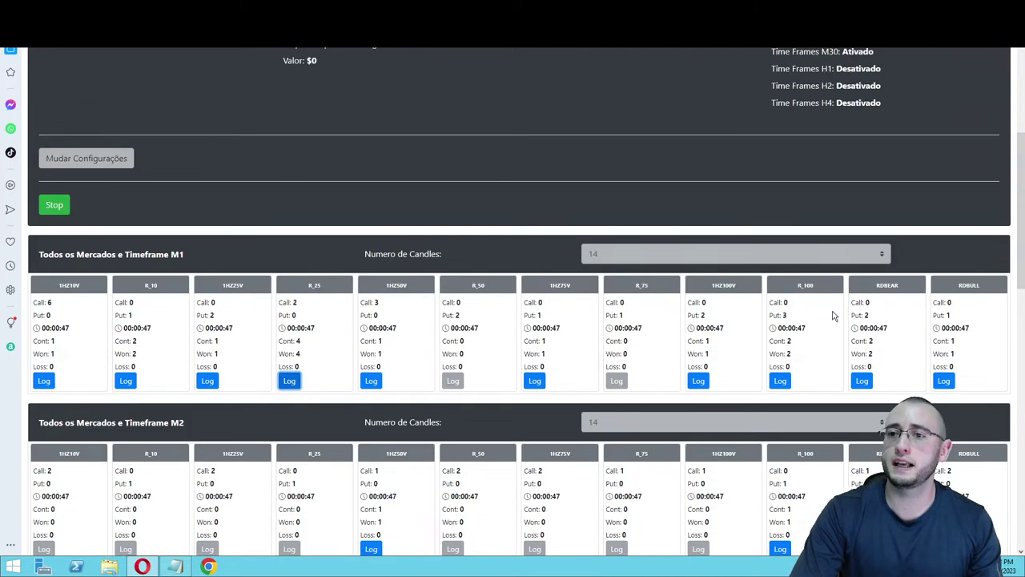
{"action": "scroll", "coordinate": [692, 104], "scroll_direction": "up", "scroll_amount": 1}
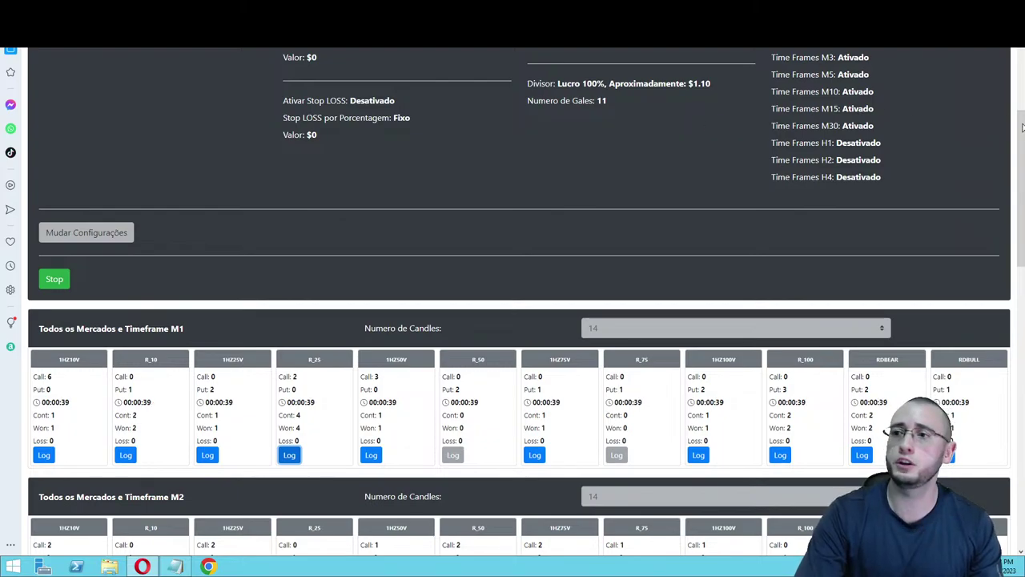
{"action": "scroll", "coordinate": [1022, 126], "scroll_direction": "down", "scroll_amount": 2}
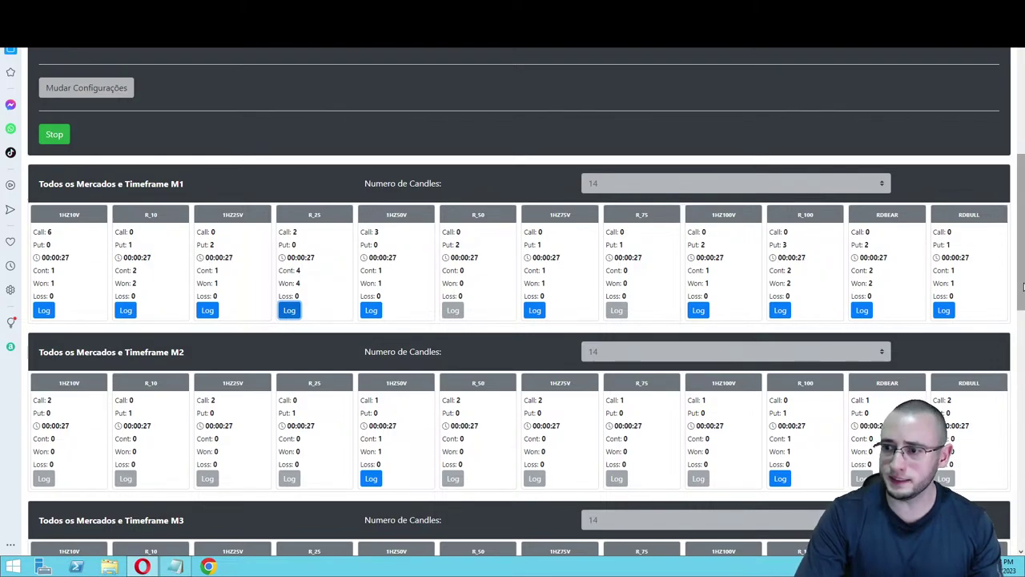
{"action": "left_click_drag", "start_coordinate": [1022, 308], "coordinate": [1023, 403]}
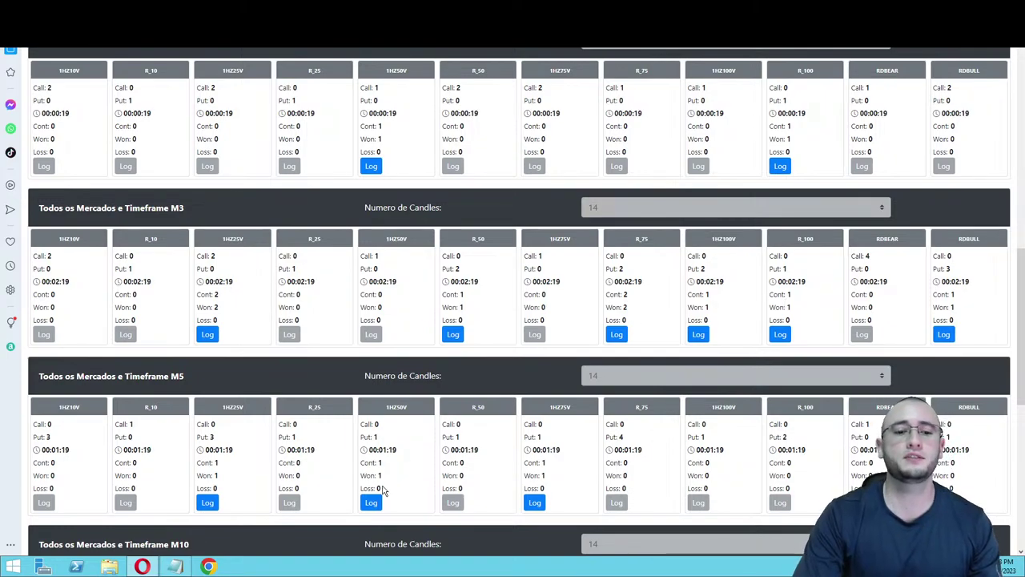
{"action": "scroll", "coordinate": [1020, 369], "scroll_direction": "down", "scroll_amount": 1}
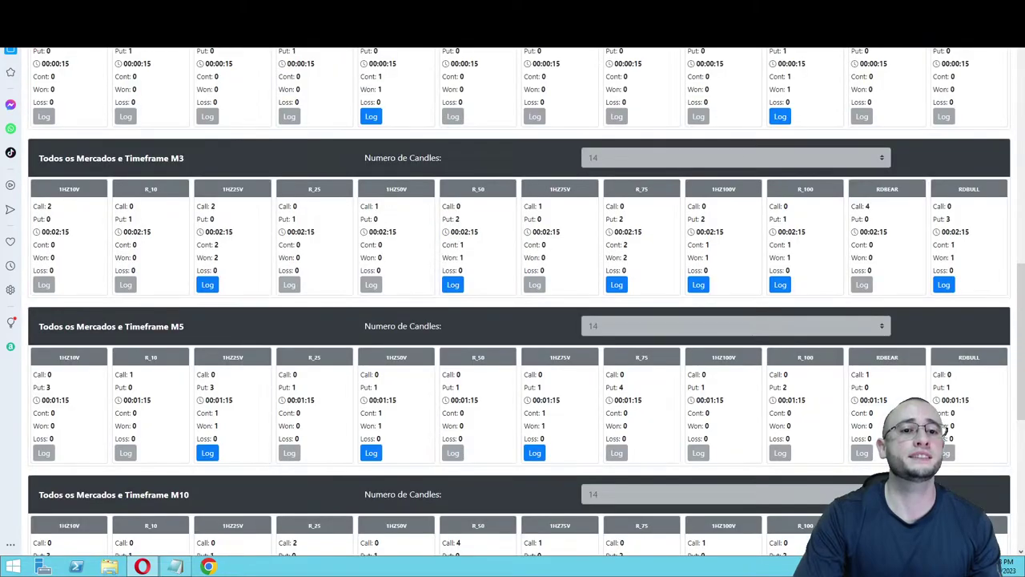
{"action": "scroll", "coordinate": [1022, 400], "scroll_direction": "up", "scroll_amount": 4}
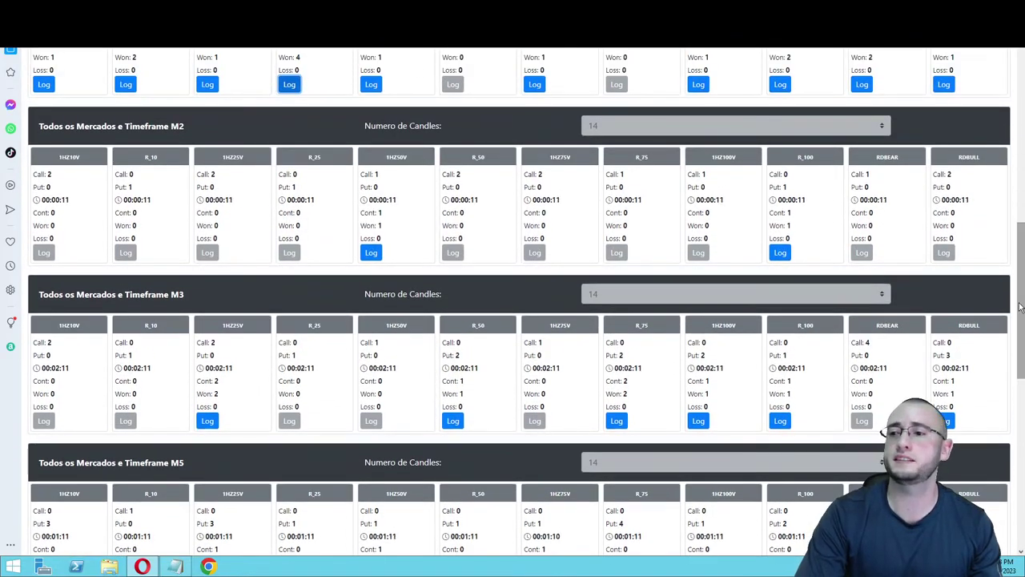
{"action": "scroll", "coordinate": [987, 272], "scroll_direction": "up", "scroll_amount": 3}
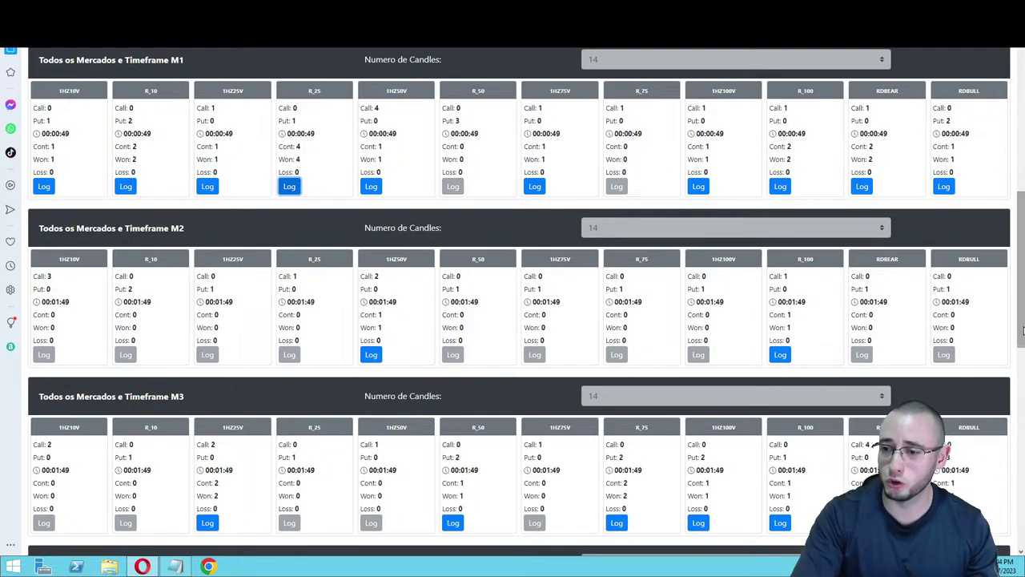
{"action": "scroll", "coordinate": [1021, 330], "scroll_direction": "down", "scroll_amount": 4}
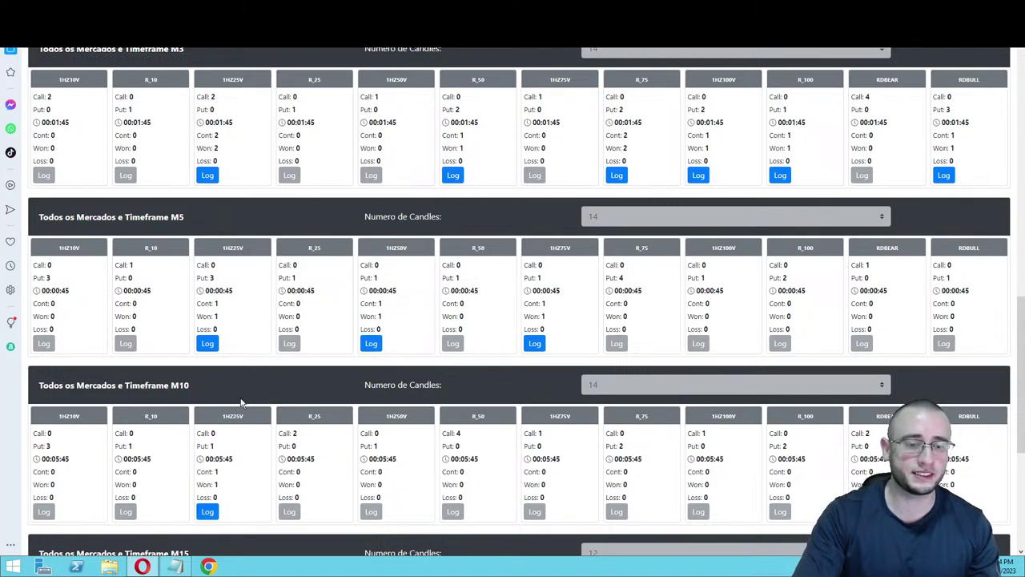
{"action": "scroll", "coordinate": [1021, 500], "scroll_direction": "down", "scroll_amount": 2}
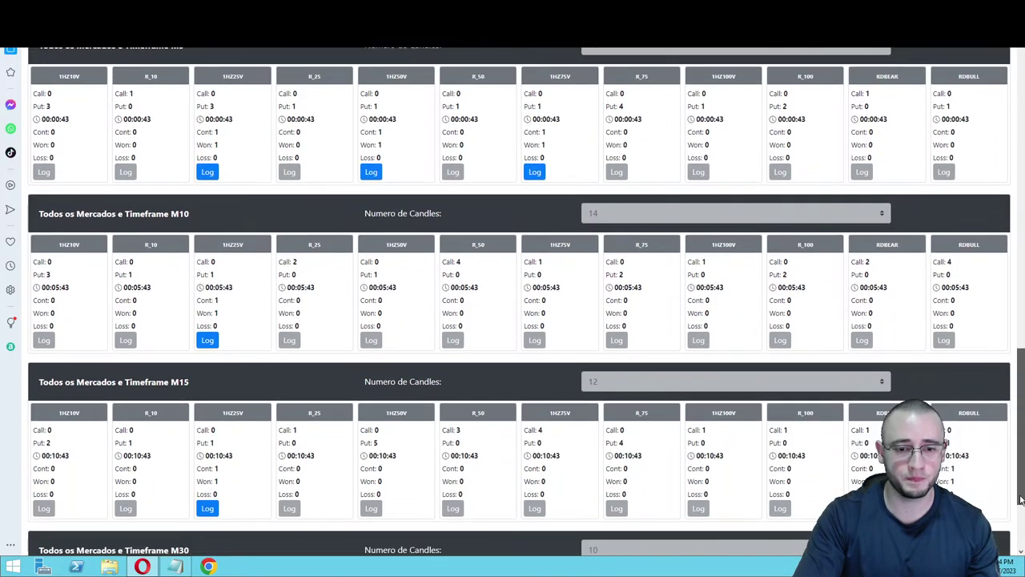
{"action": "scroll", "coordinate": [1020, 500], "scroll_direction": "down", "scroll_amount": 2}
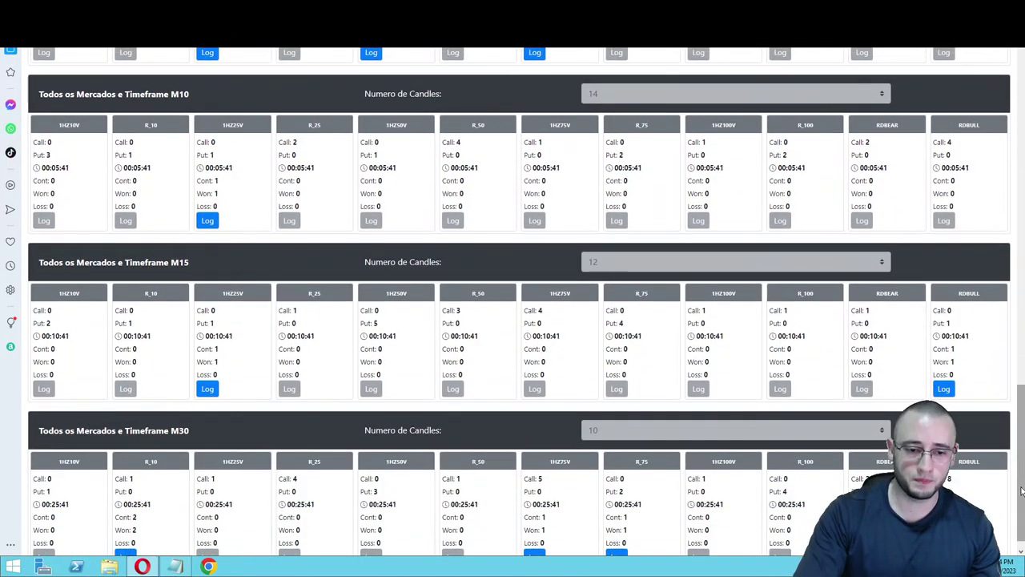
{"action": "scroll", "coordinate": [1021, 490], "scroll_direction": "down", "scroll_amount": 1}
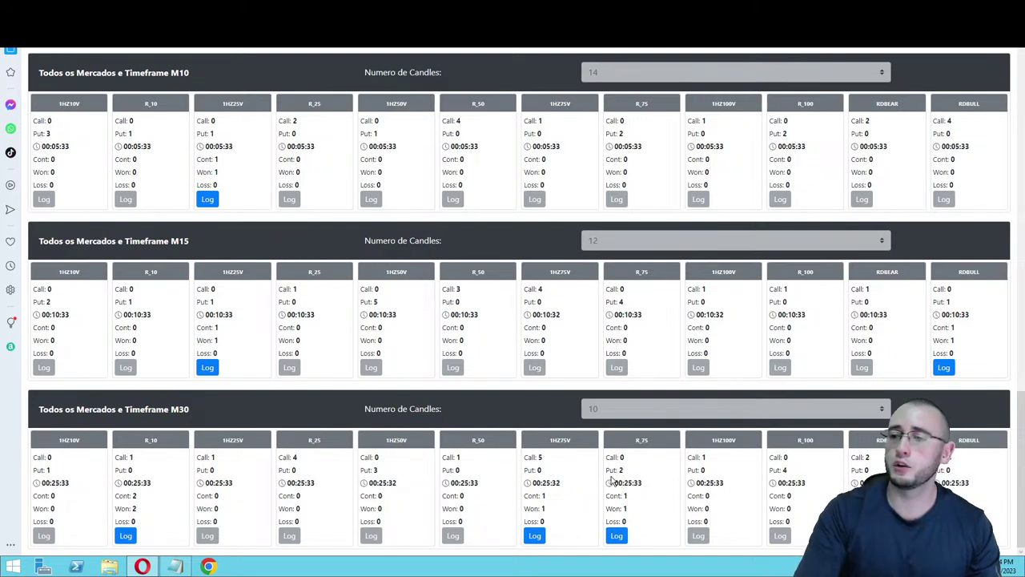
Review the RDBULL trade logs under timeframes M15 and M3, closing each log after reading it
{"action": "left_click", "coordinate": [943, 369]}
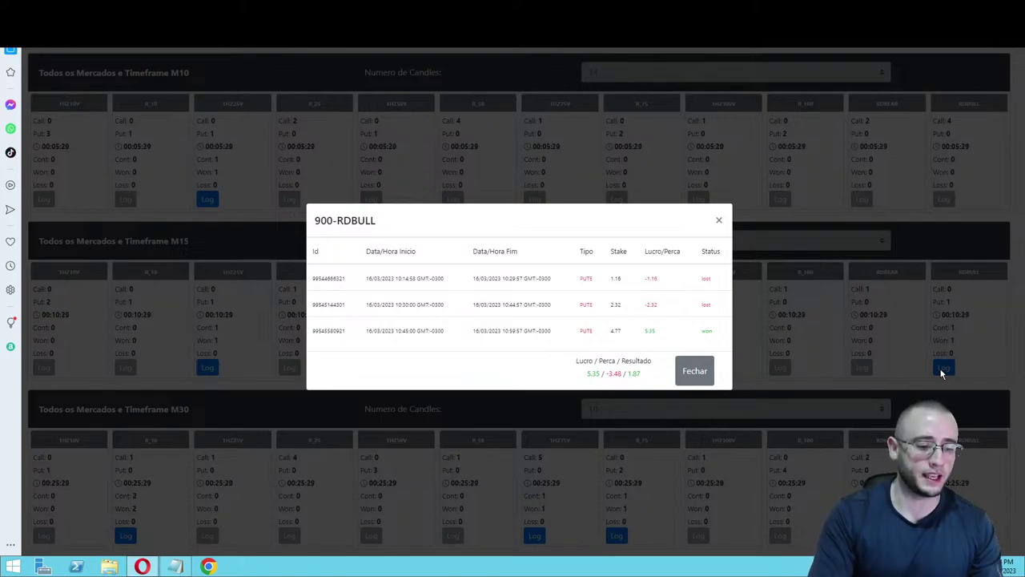
{"action": "left_click", "coordinate": [704, 371]}
{"action": "left_click_drag", "start_coordinate": [1021, 428], "coordinate": [1021, 270]}
{"action": "left_click", "coordinate": [944, 437]}
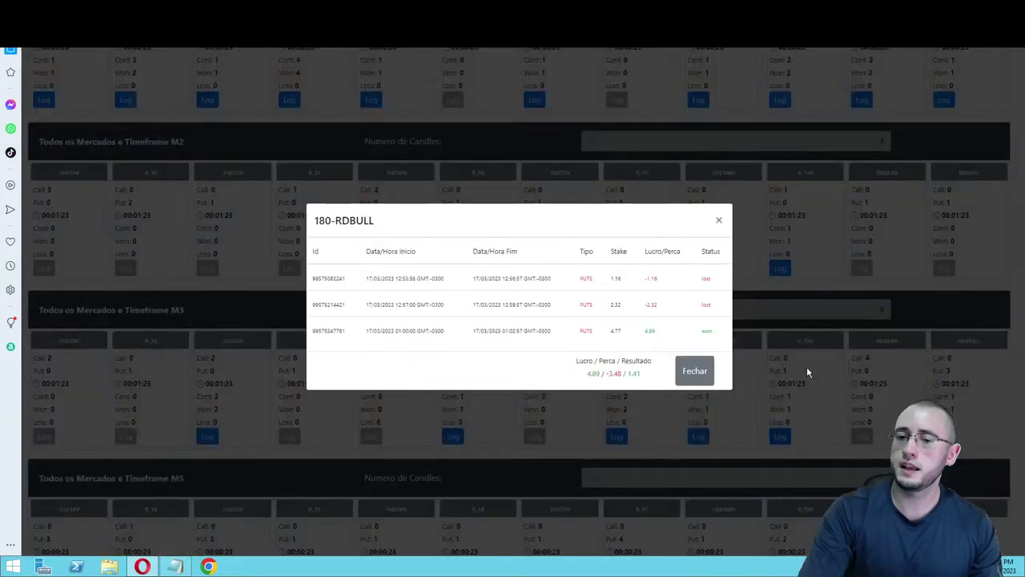
{"action": "left_click", "coordinate": [694, 373]}
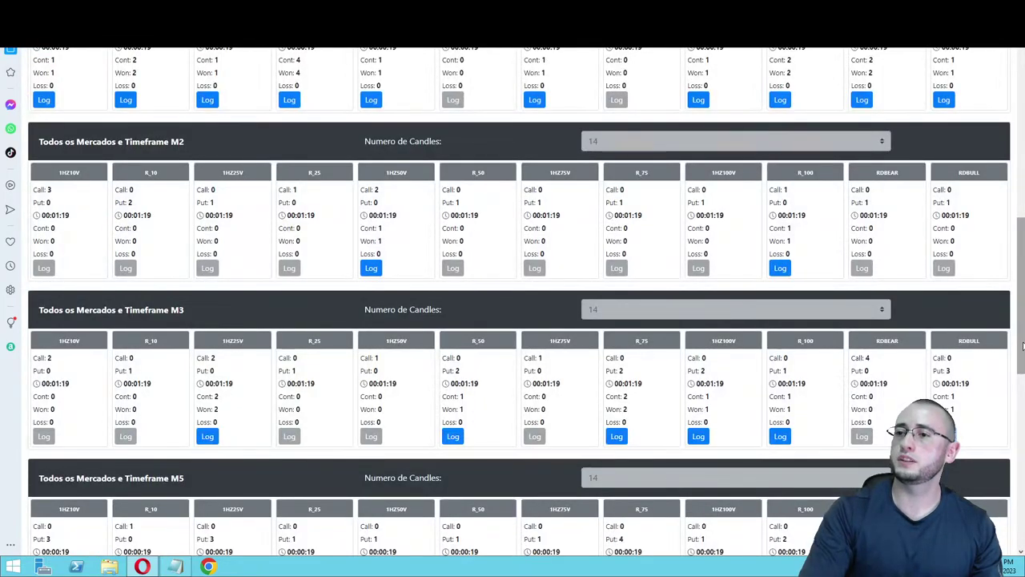
Review the RDBULL and RDBEAR trade logs under timeframe M1, closing each log after reading it
{"action": "scroll", "coordinate": [1023, 346], "scroll_direction": "up", "scroll_amount": 3}
{"action": "left_click", "coordinate": [945, 289]}
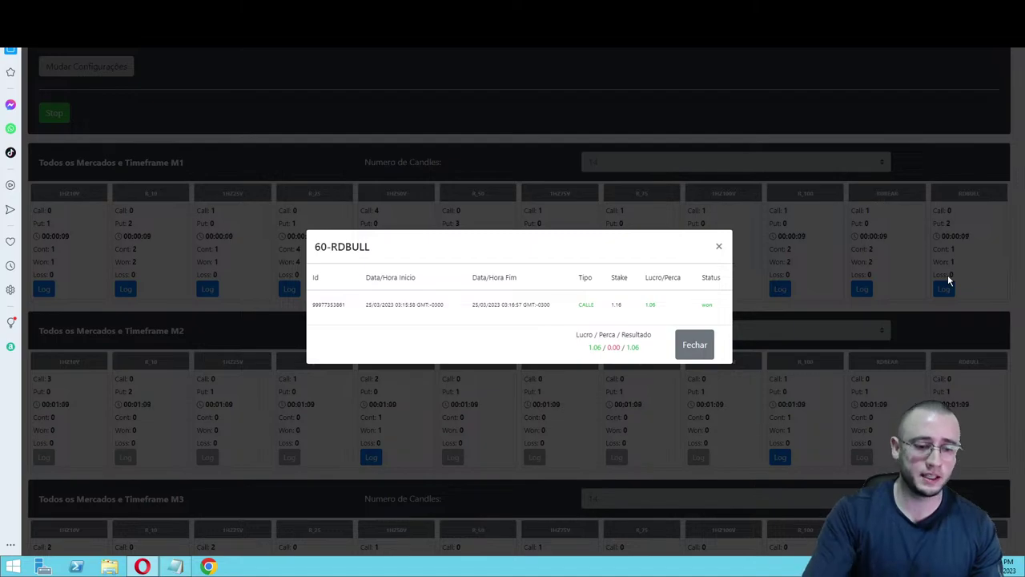
{"action": "left_click", "coordinate": [690, 345]}
{"action": "left_click", "coordinate": [861, 289]}
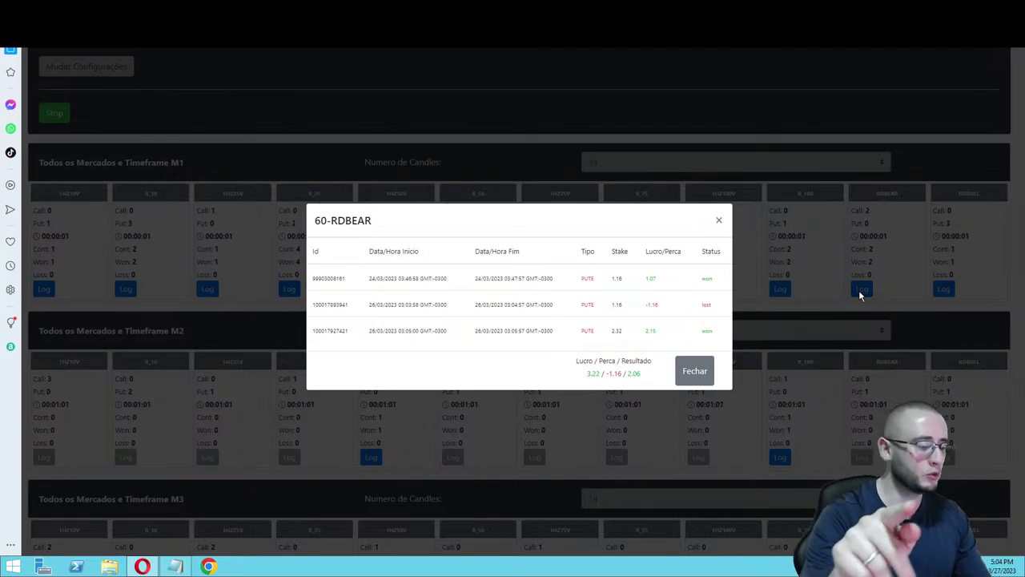
{"action": "left_click", "coordinate": [694, 371]}
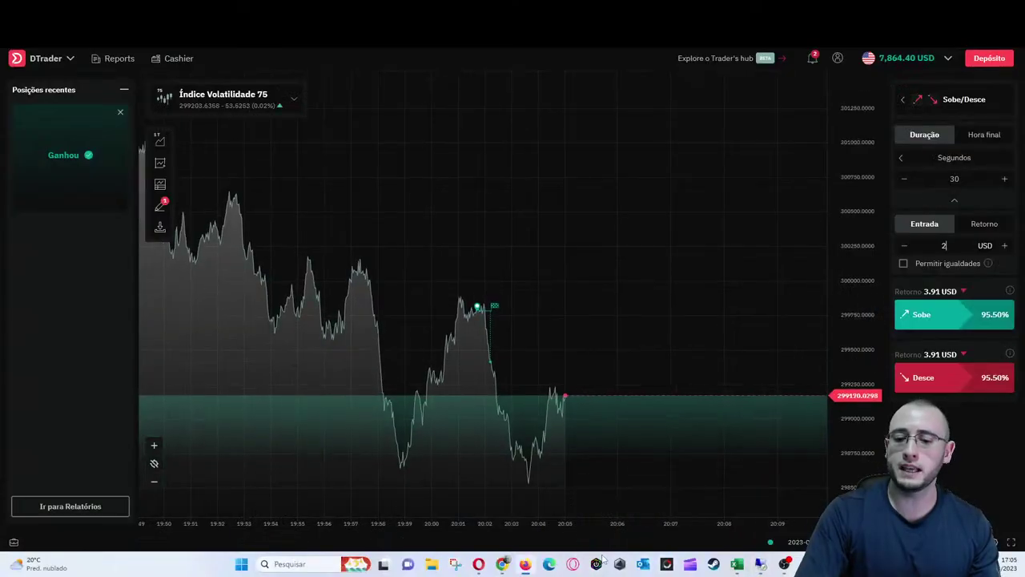
Switch to the Excel workbook and enter a gain of 3,37 for 16/mar on the Método ABR Rendimentos sheet
{"action": "left_click", "coordinate": [736, 564]}
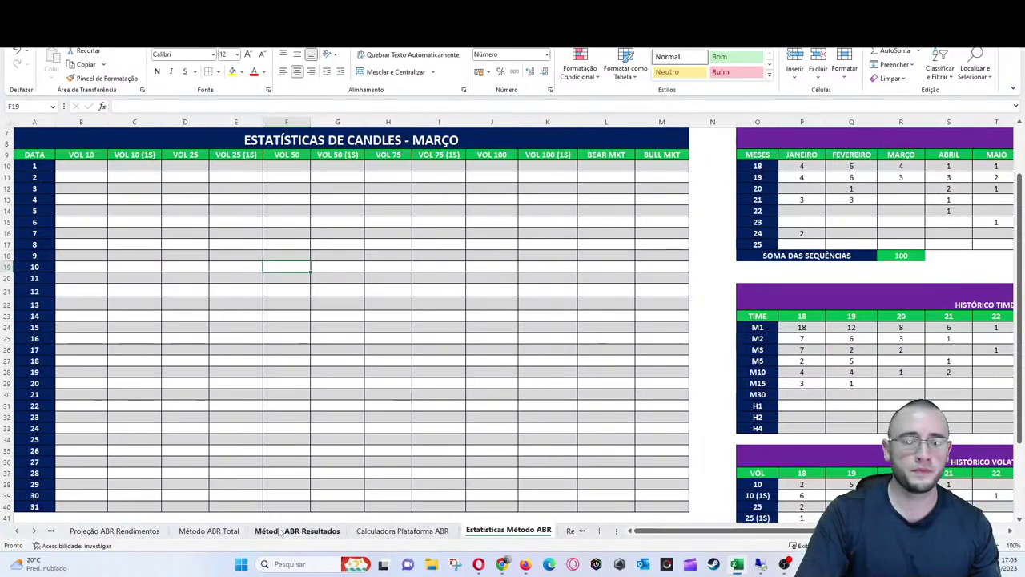
{"action": "left_click", "coordinate": [17, 531]}
{"action": "left_click", "coordinate": [18, 531]}
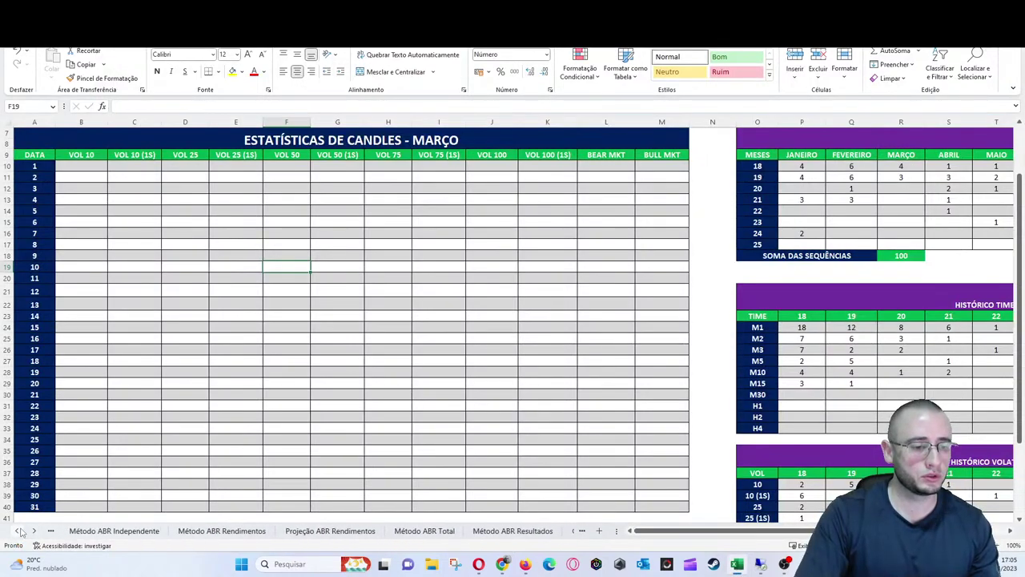
{"action": "left_click", "coordinate": [177, 531]}
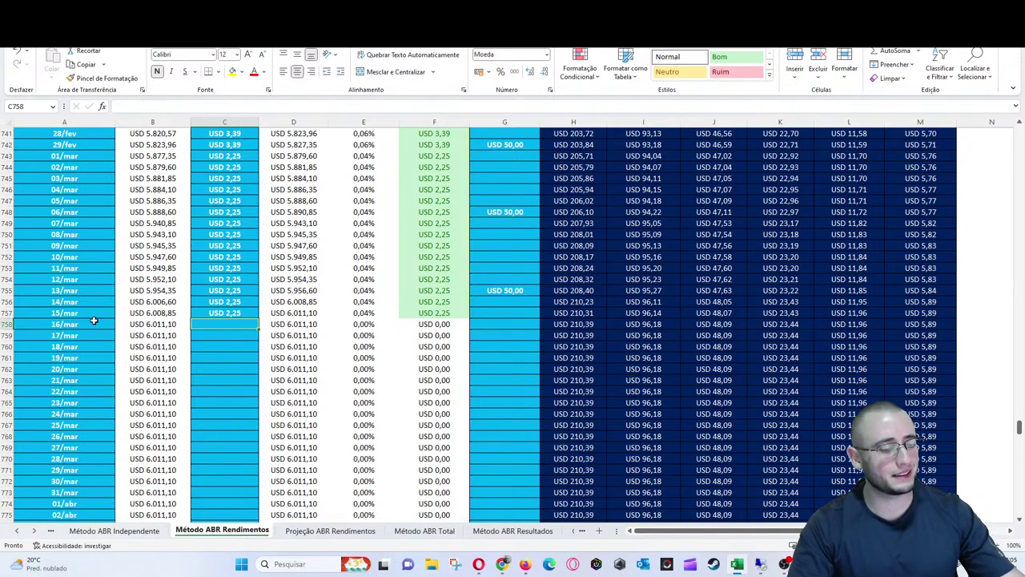
{"action": "type", "text": "3,3"}
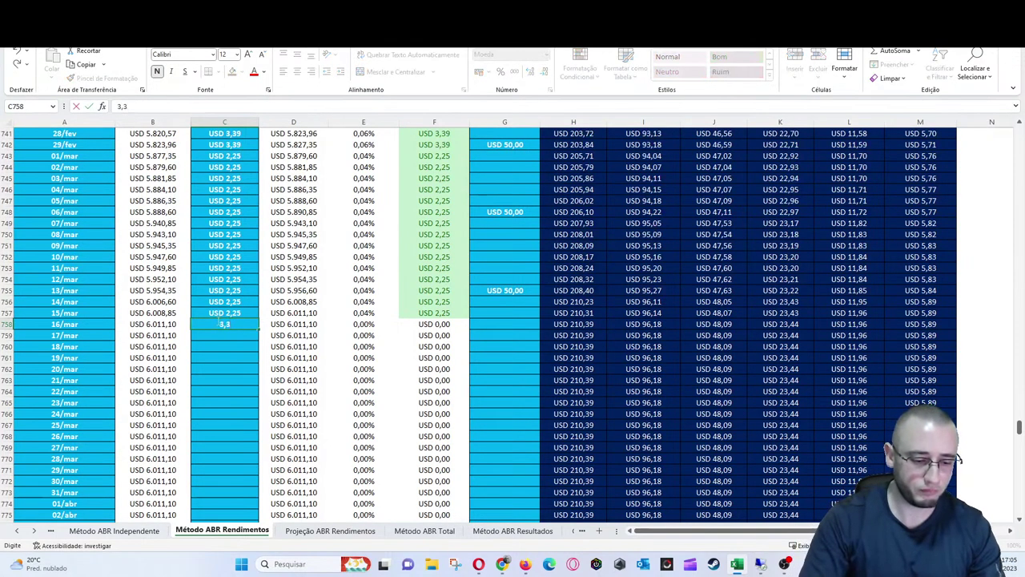
{"action": "type", "text": "7"}
{"action": "key", "text": "Return"}
Copy the 16/mar gain into column C for each day from 17/mar to 27/mar and end the copy mode
{"action": "left_click", "coordinate": [216, 320]}
{"action": "key", "text": "ctrl+c"}
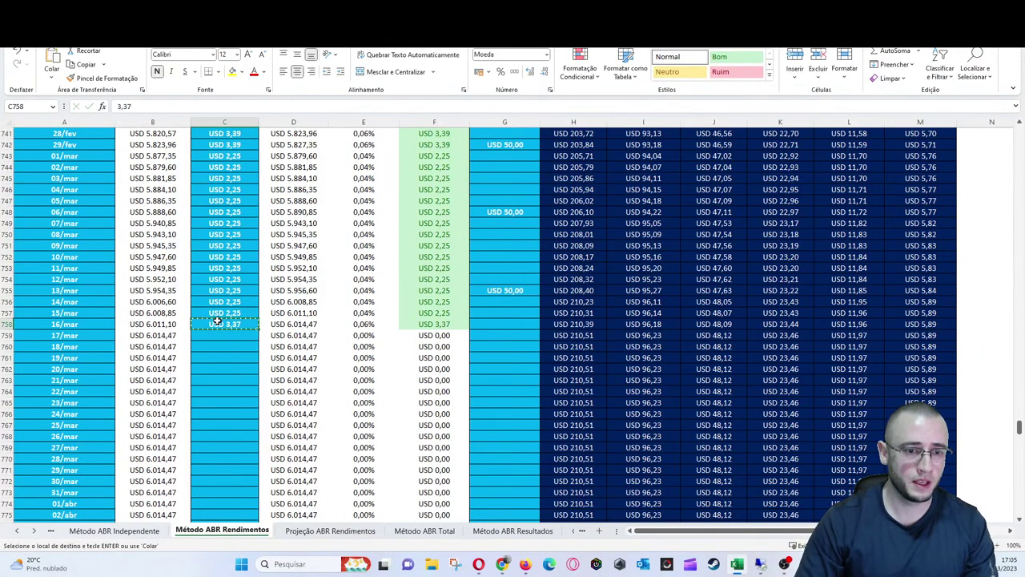
{"action": "key", "text": "Down"}
{"action": "key", "text": "ctrl+v"}
{"action": "key", "text": "Down"}
{"action": "key", "text": "ctrl+v"}
{"action": "key", "text": "Down"}
{"action": "key", "text": "ctrl+v"}
{"action": "key", "text": "Down"}
{"action": "key", "text": "ctrl+v"}
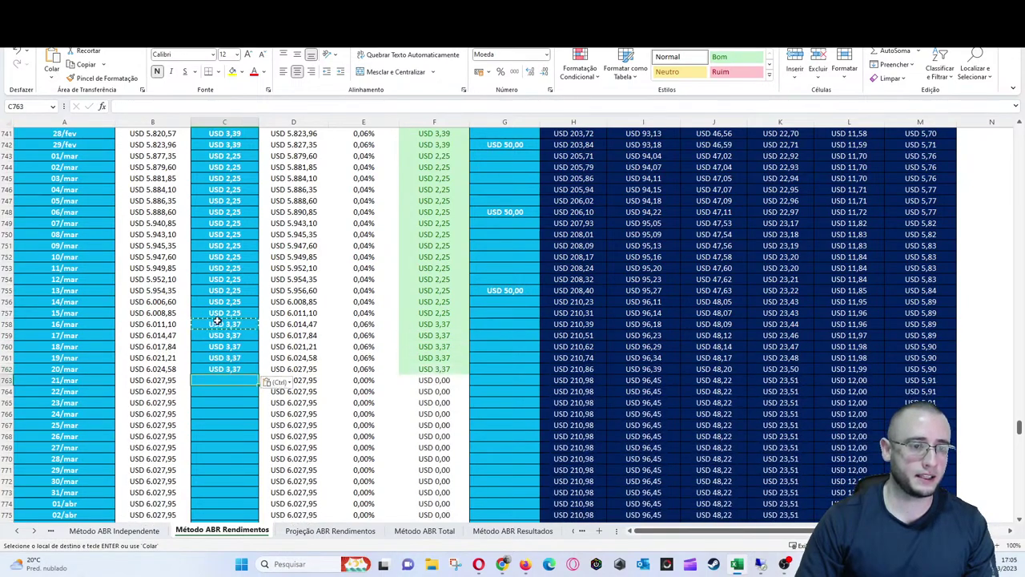
{"action": "key", "text": "Down"}
{"action": "key", "text": "ctrl+v"}
{"action": "key", "text": "Down"}
{"action": "key", "text": "ctrl+v"}
{"action": "key", "text": "Down"}
{"action": "key", "text": "ctrl+v"}
{"action": "key", "text": "Down"}
{"action": "key", "text": "ctrl+v"}
{"action": "key", "text": "Down"}
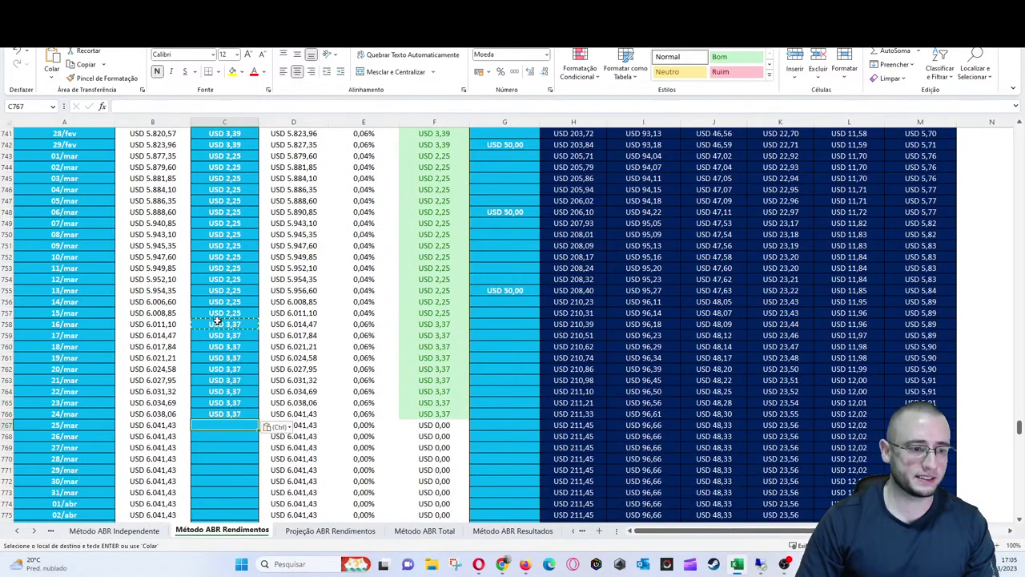
{"action": "key", "text": "ctrl+v"}
{"action": "key", "text": "Down"}
{"action": "key", "text": "ctrl+v"}
{"action": "key", "text": "Down"}
{"action": "key", "text": "ctrl+v"}
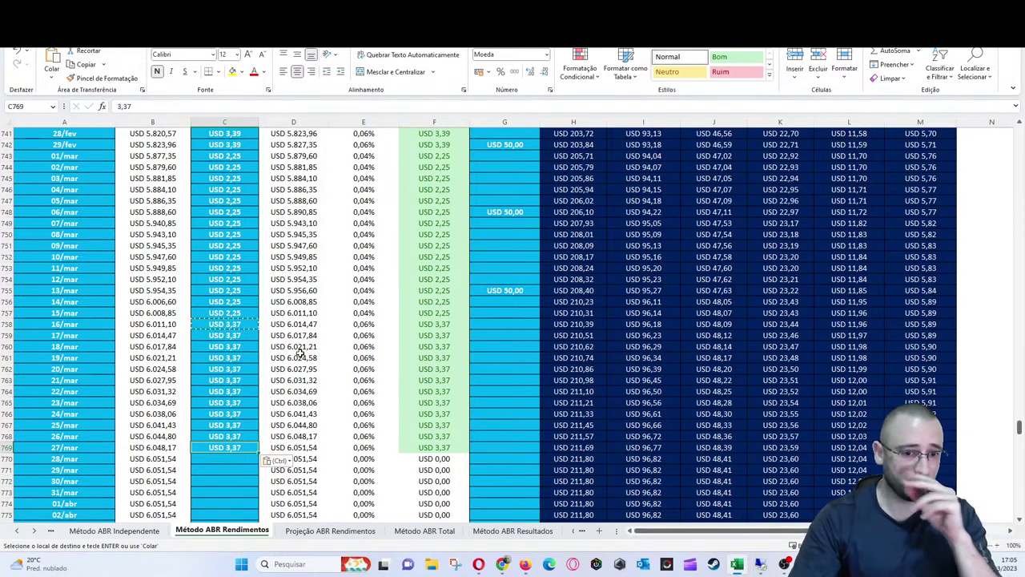
{"action": "left_click", "coordinate": [355, 349]}
{"action": "key", "text": "Escape"}
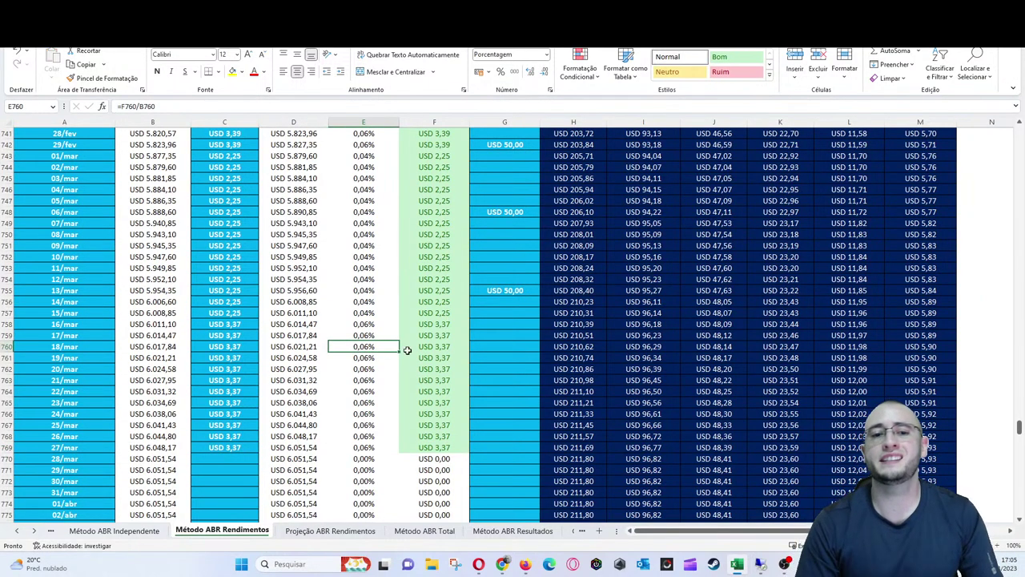